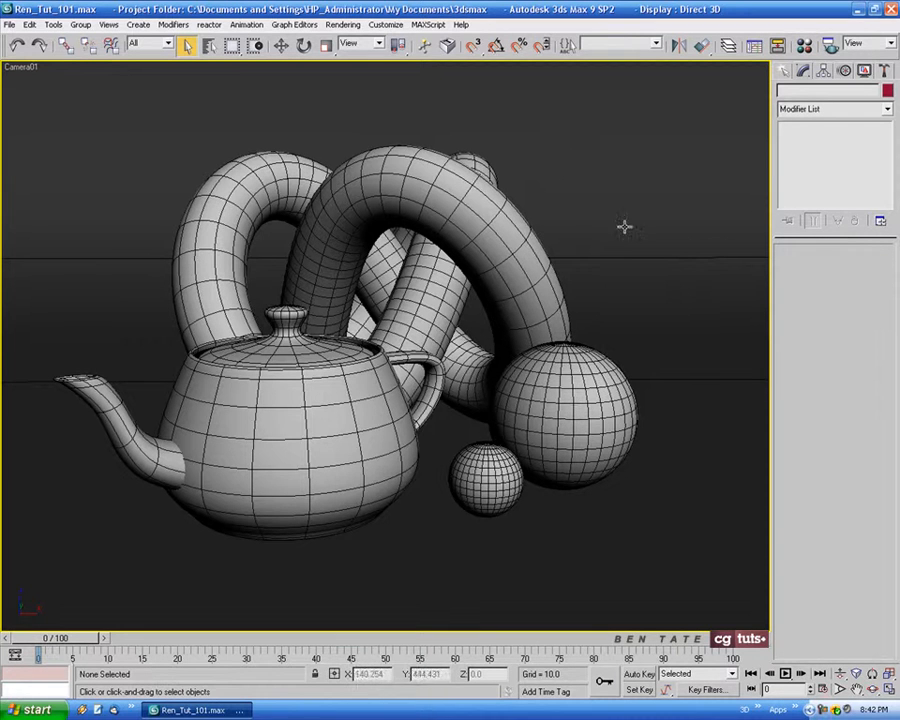
Assign the mental ray Renderer as the production renderer and put the render settings away
left_click(355, 23)
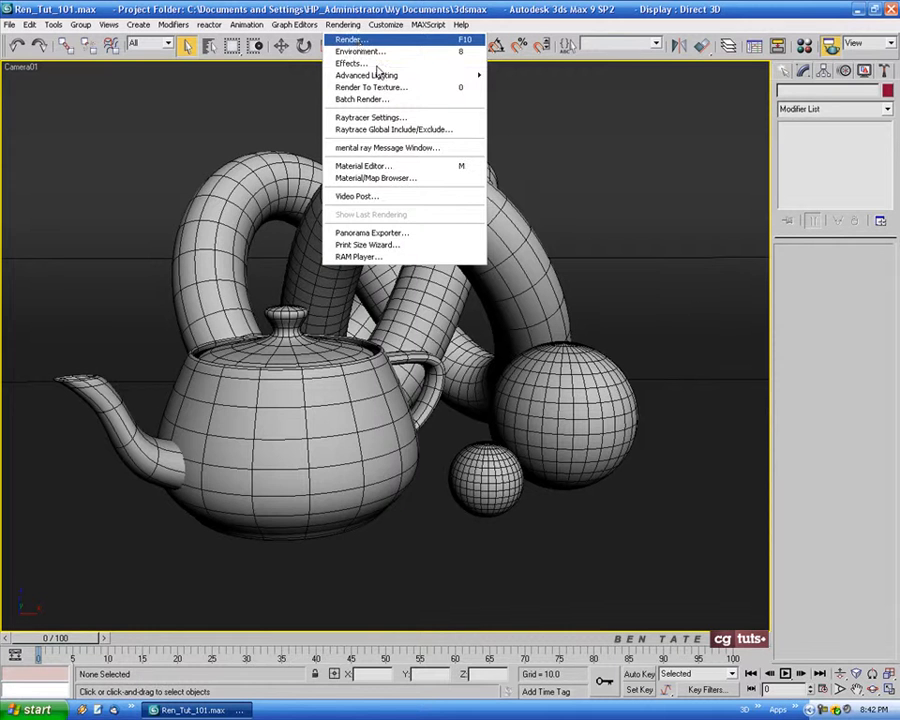
left_click(352, 39)
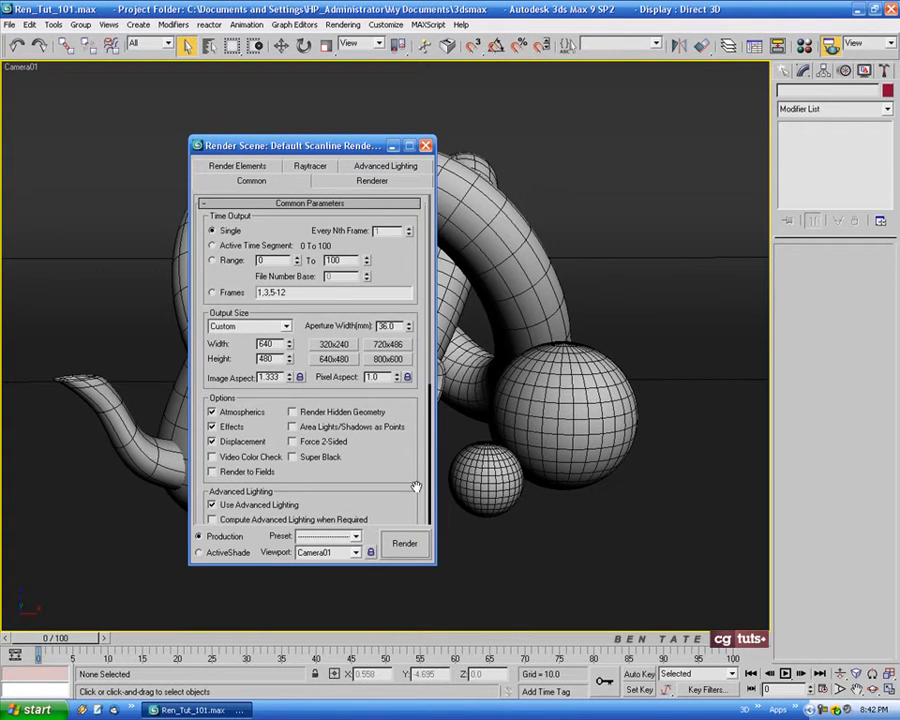
scroll(415, 487, "down", 5)
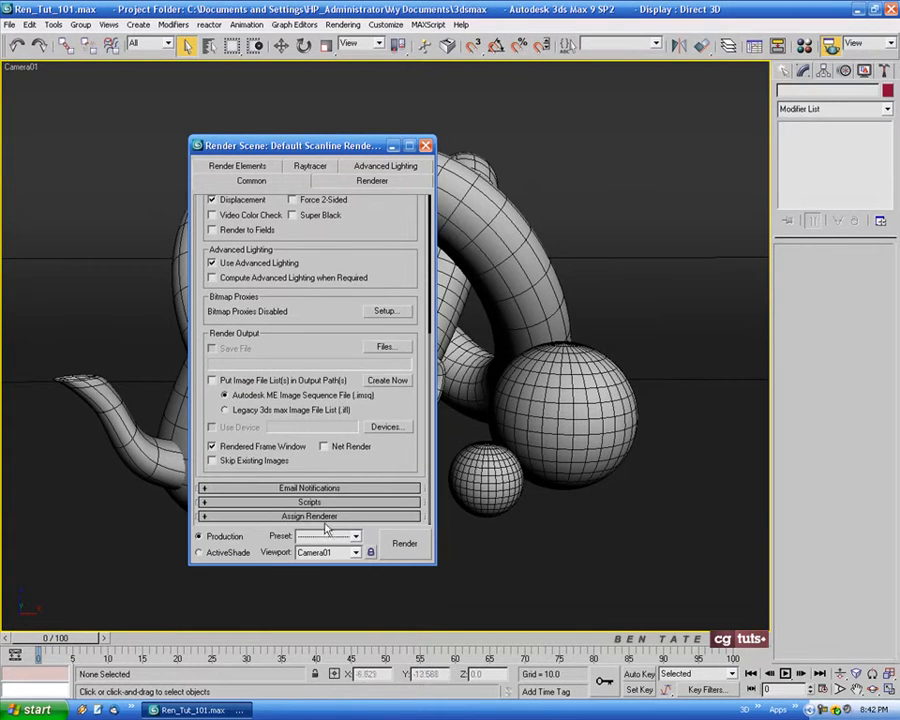
left_click(322, 517)
left_click(381, 455)
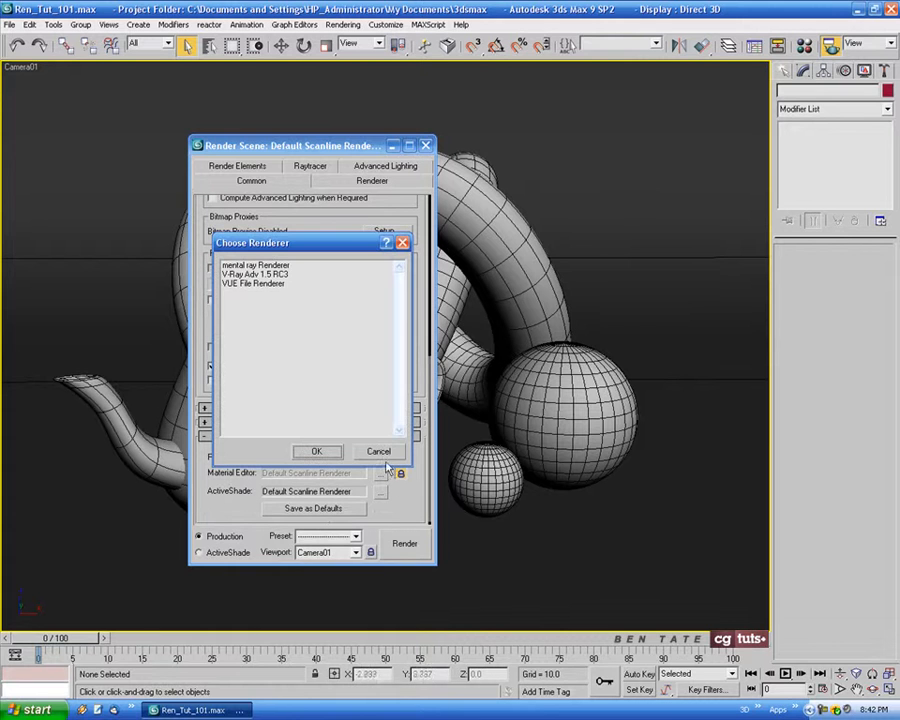
left_click(276, 266)
double_click(276, 266)
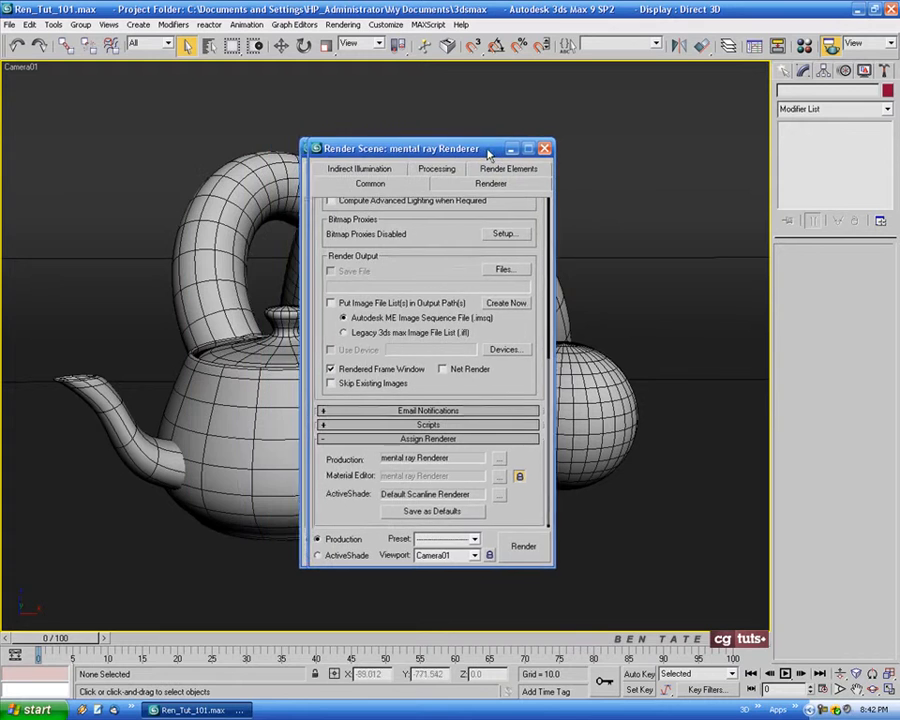
left_click_drag(528, 219, 543, 603)
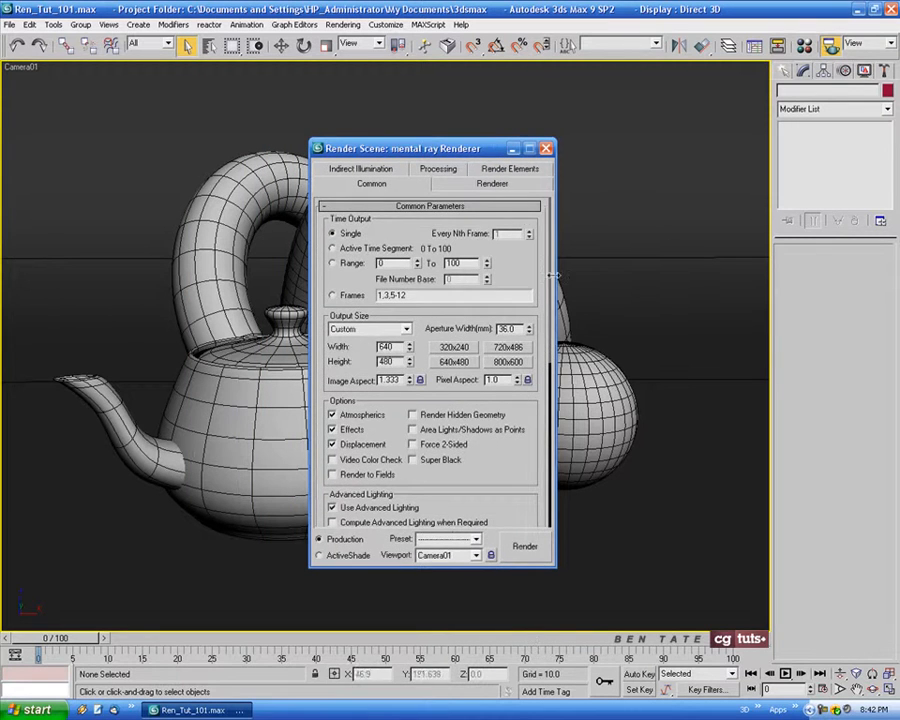
left_click_drag(476, 150, 617, 141)
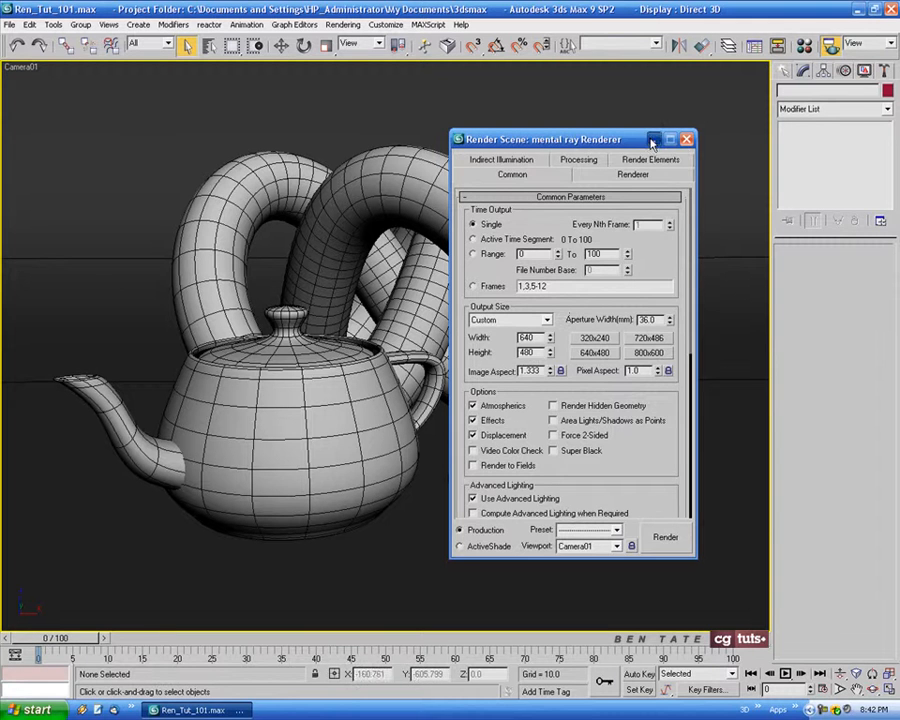
left_click(687, 139)
Render the Camera01 view, clone the rendered frame, minimize the clone for comparison and close the original frame
key("F9")
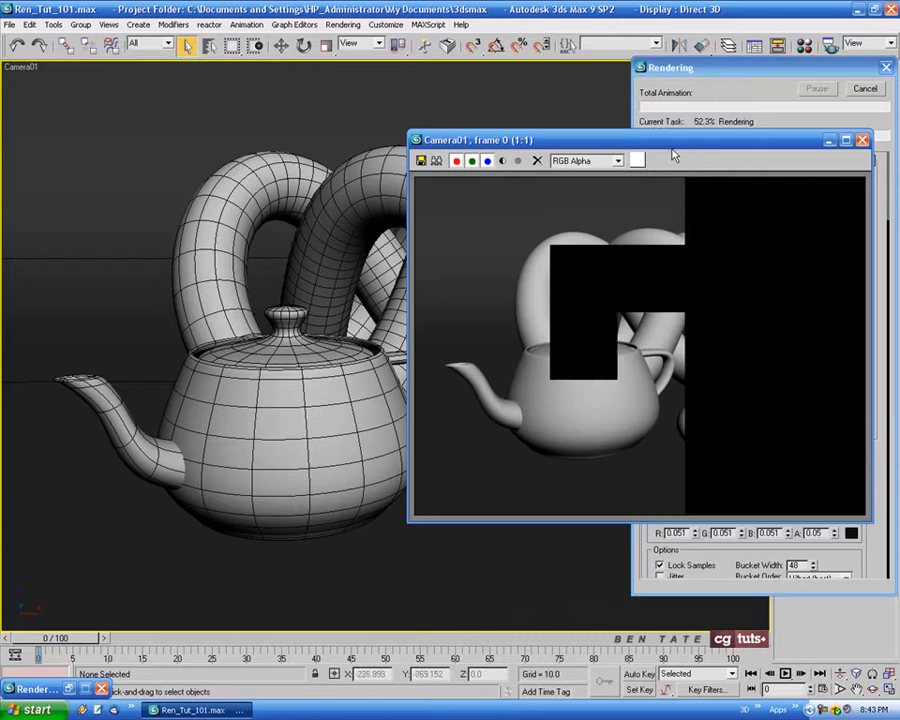
left_click_drag(694, 145, 303, 158)
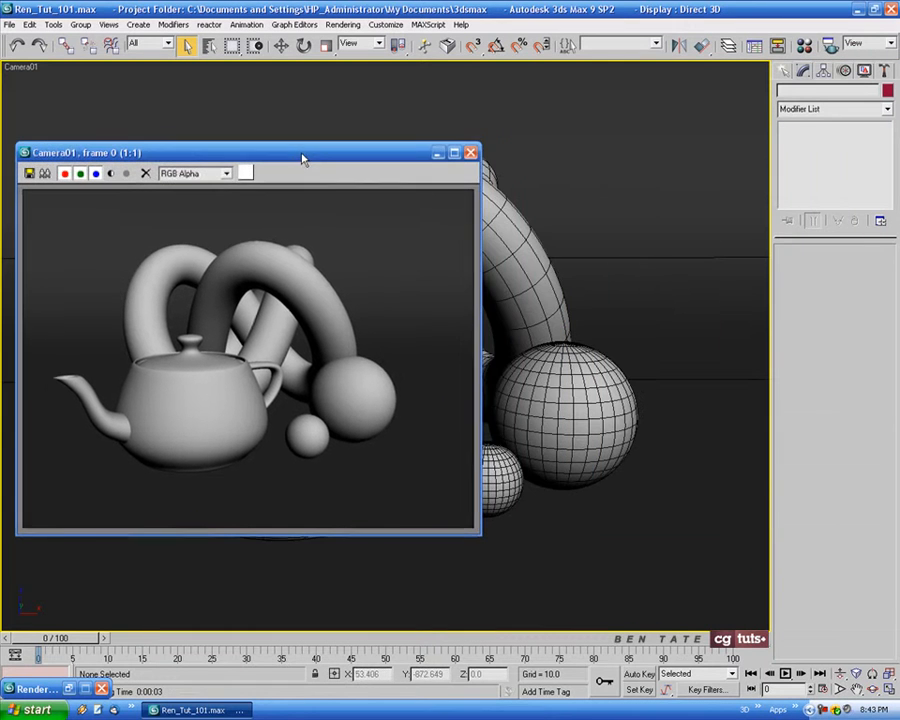
left_click(45, 175)
left_click(639, 177)
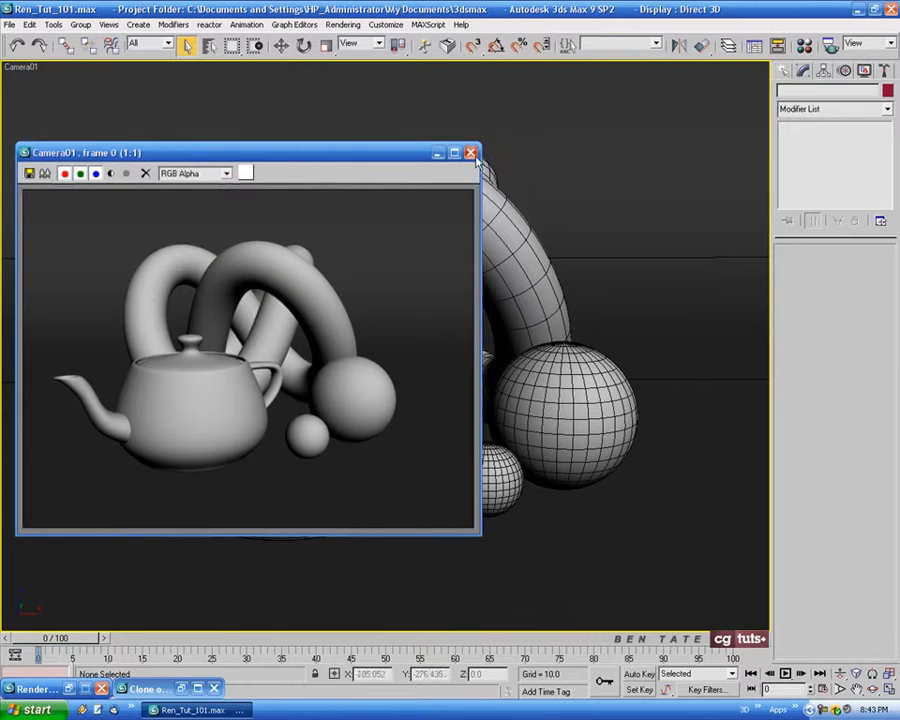
left_click(471, 153)
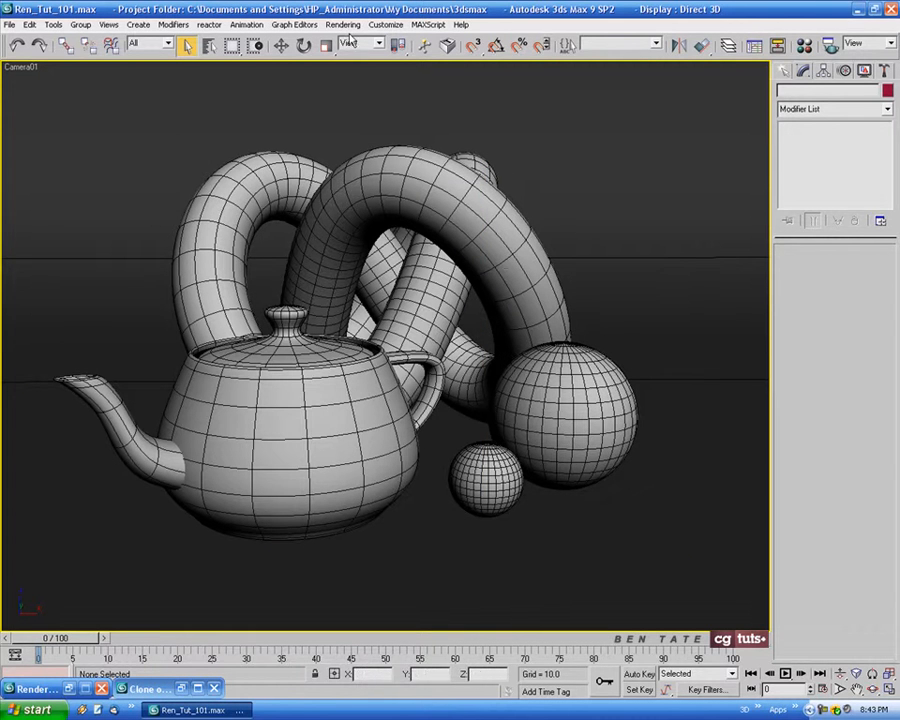
Enable Global Illumination (GI) in the mental ray indirect illumination settings
key("F10")
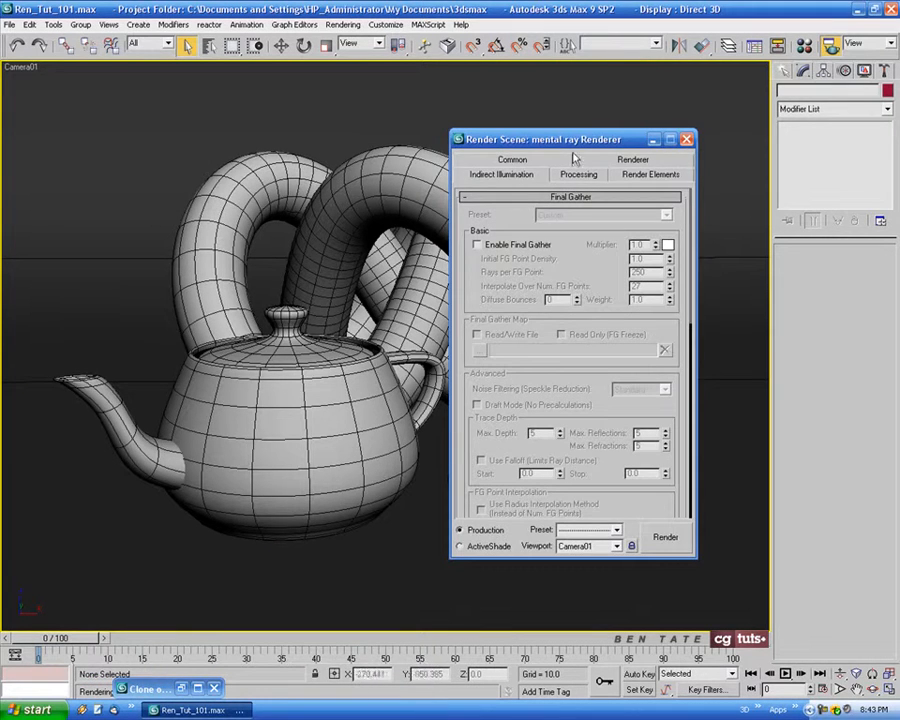
left_click_drag(576, 142, 365, 134)
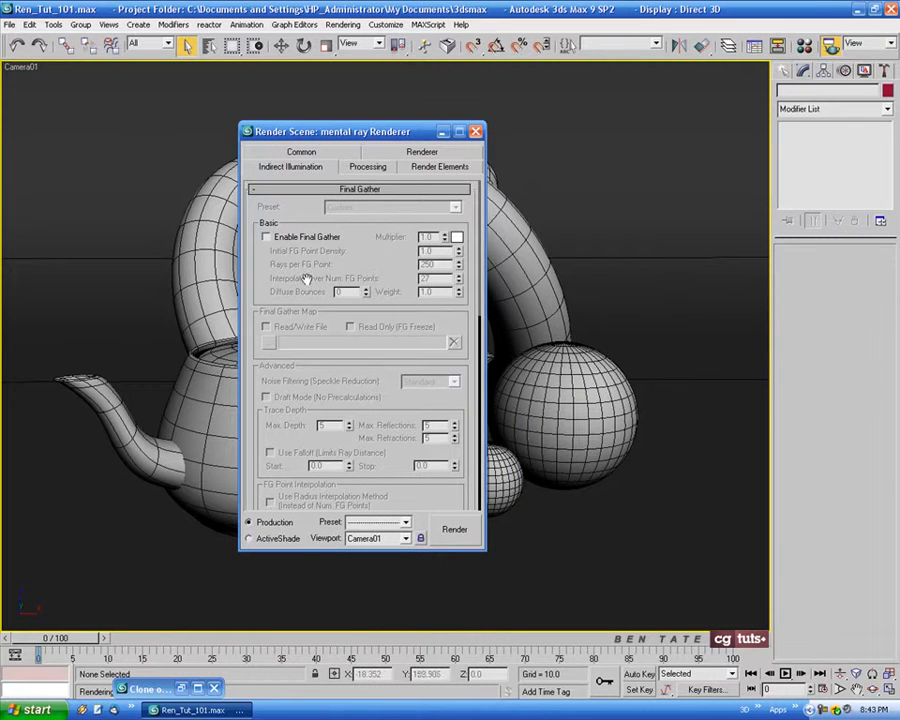
scroll(250, 322, "down", 6)
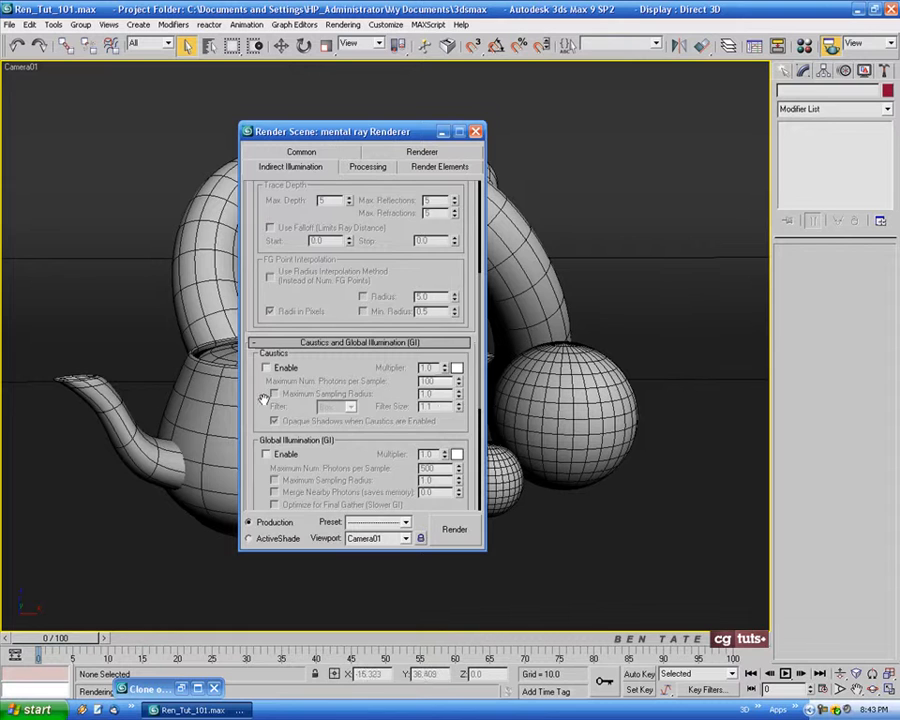
scroll(256, 296, "down", 3)
scroll(260, 310, "down", 2)
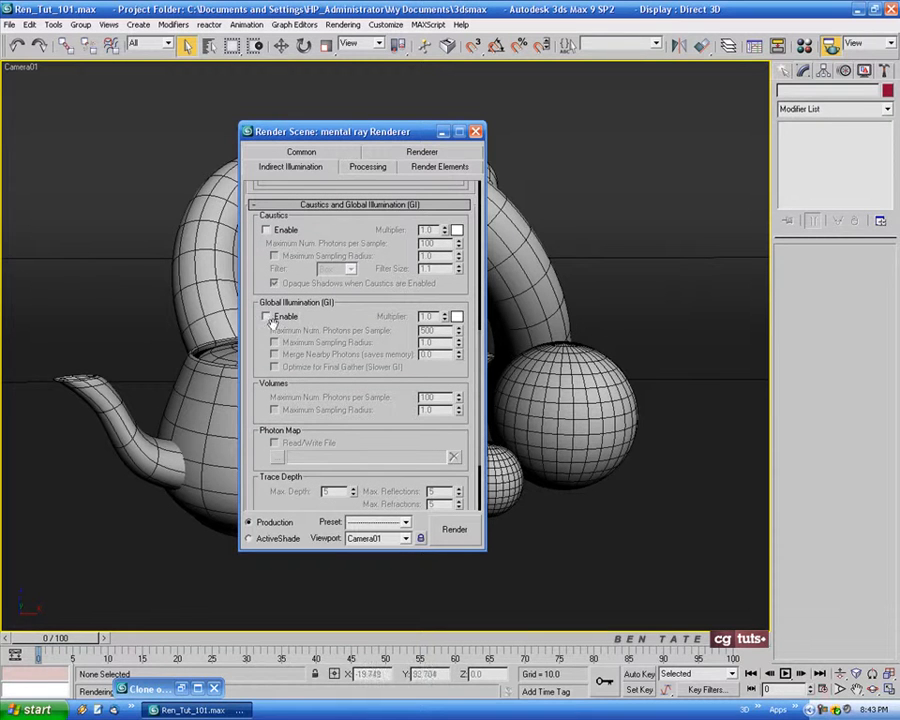
left_click(266, 317)
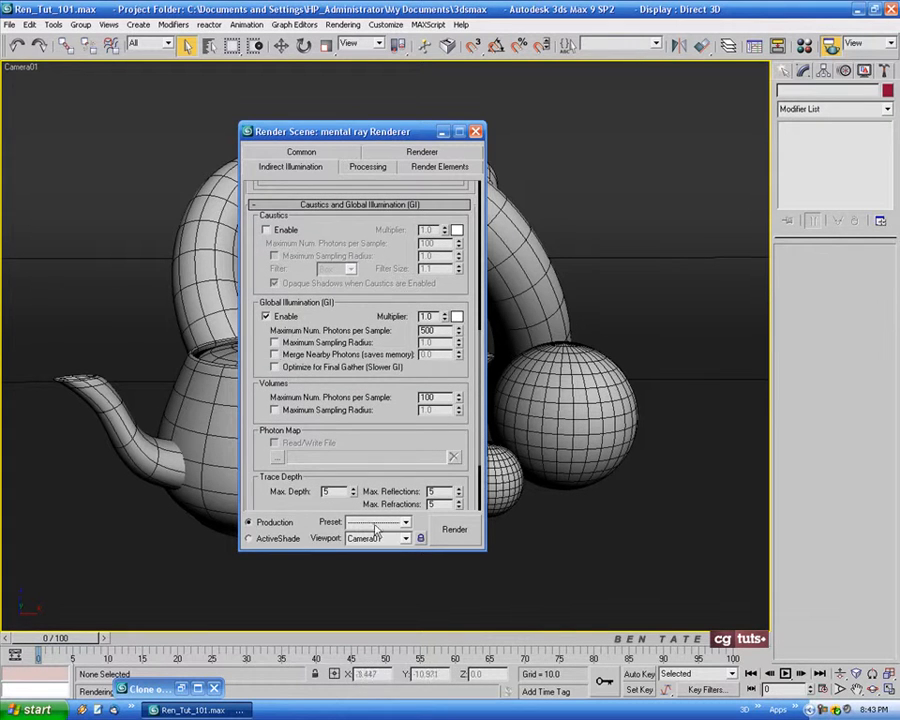
Try to render the Camera01 view with global illumination, then close the rendered frame and minimize the render settings
left_click(464, 536)
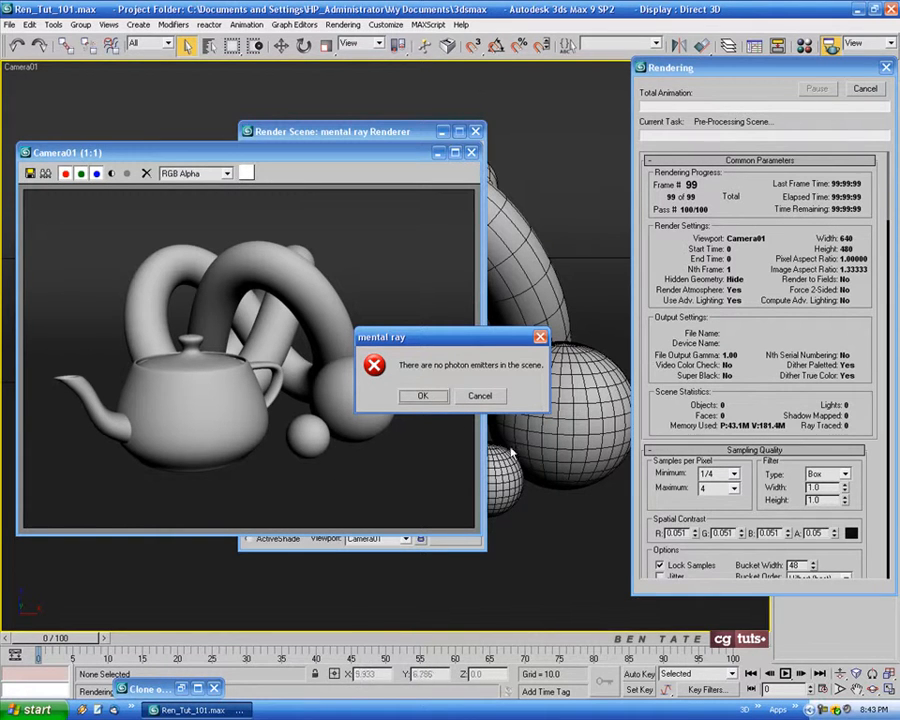
left_click(426, 400)
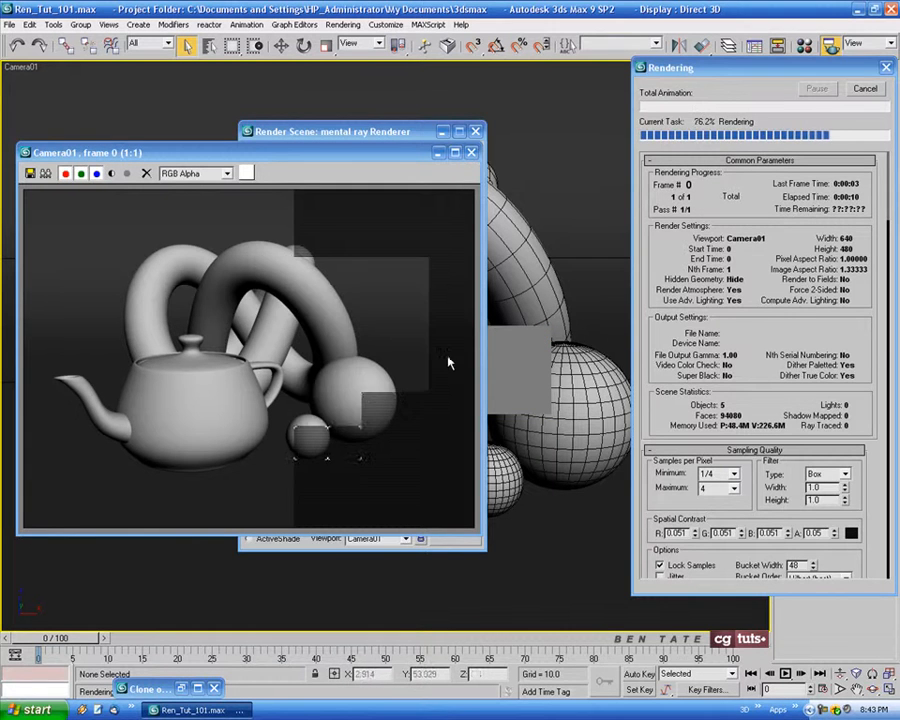
left_click(471, 153)
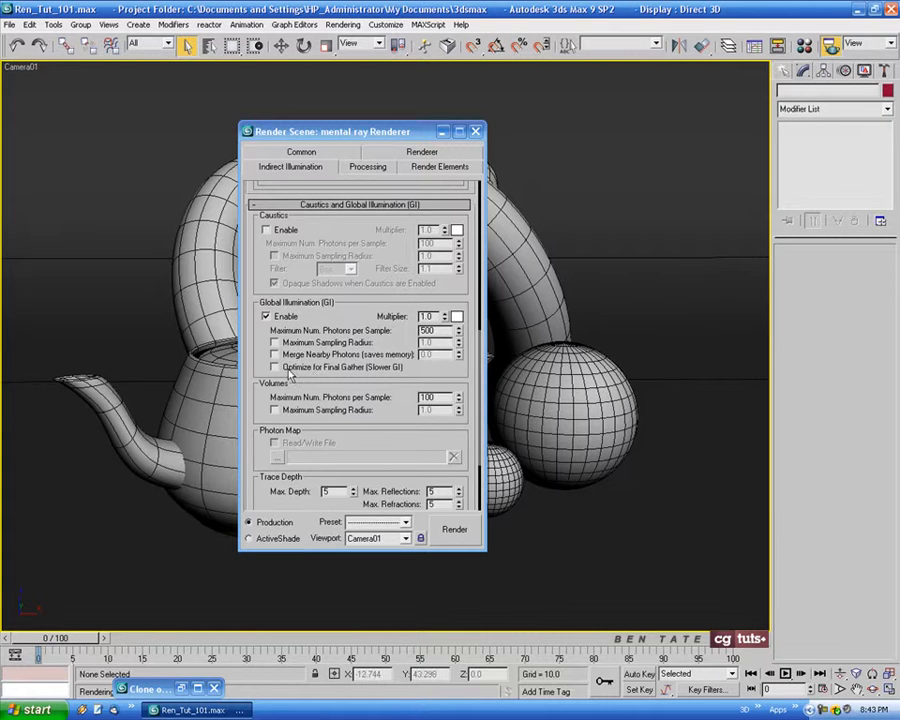
left_click_drag(254, 347, 255, 400)
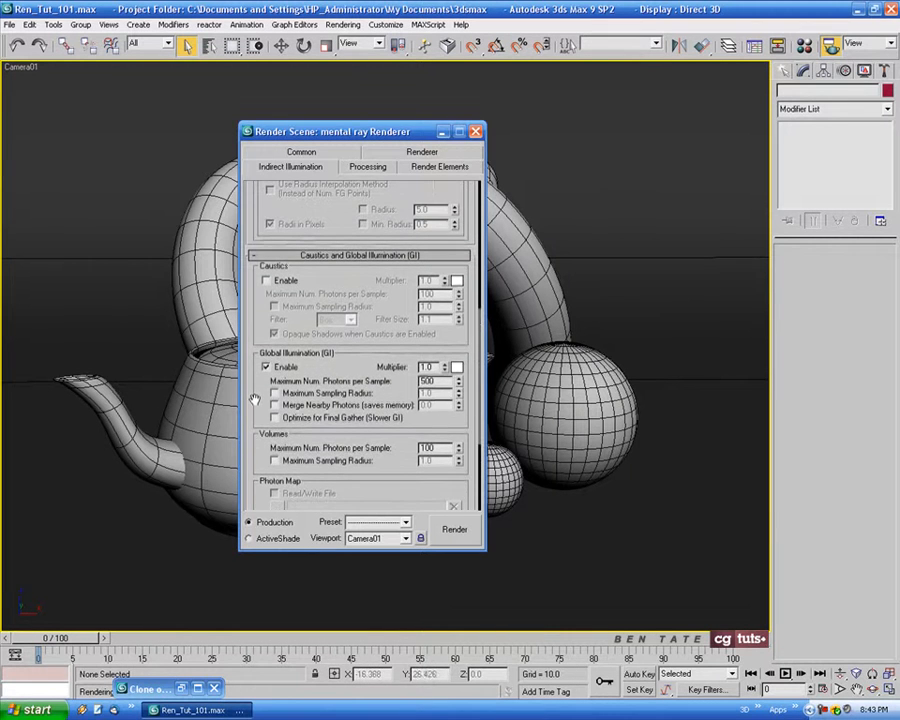
left_click(444, 134)
Create a standard Skylight in the Top viewport, just inside the backdrop's lower-right corner
left_click(784, 72)
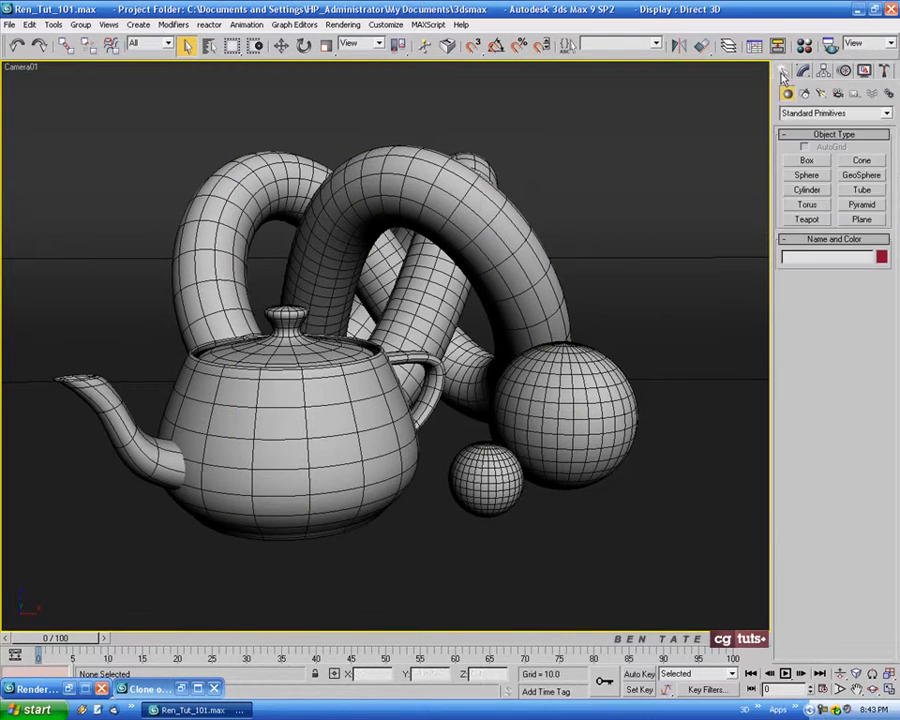
left_click(821, 93)
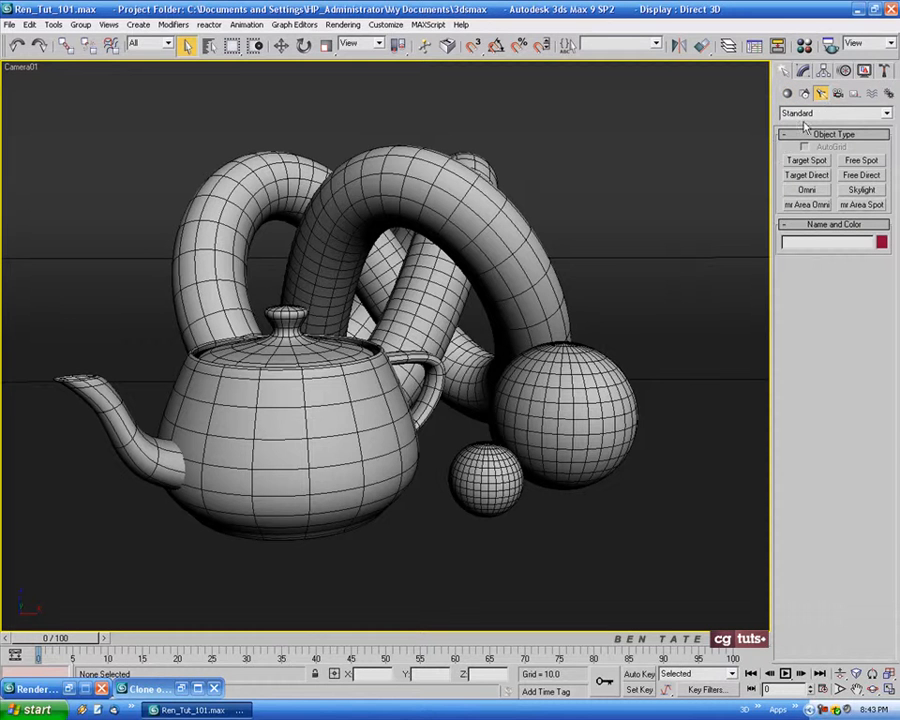
left_click(862, 190)
key("alt+w")
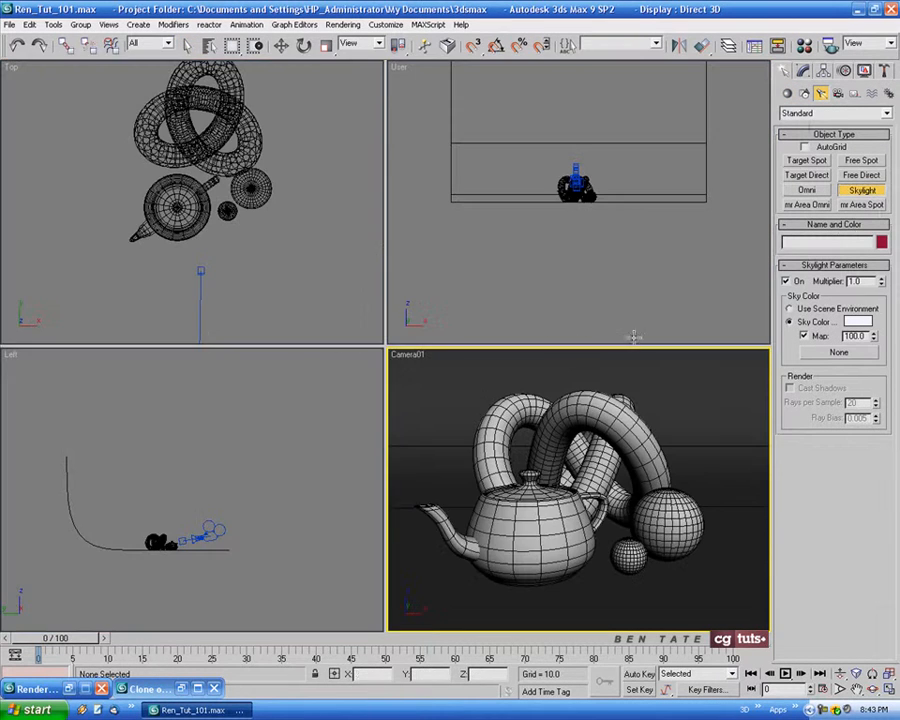
scroll(307, 296, "down", 8)
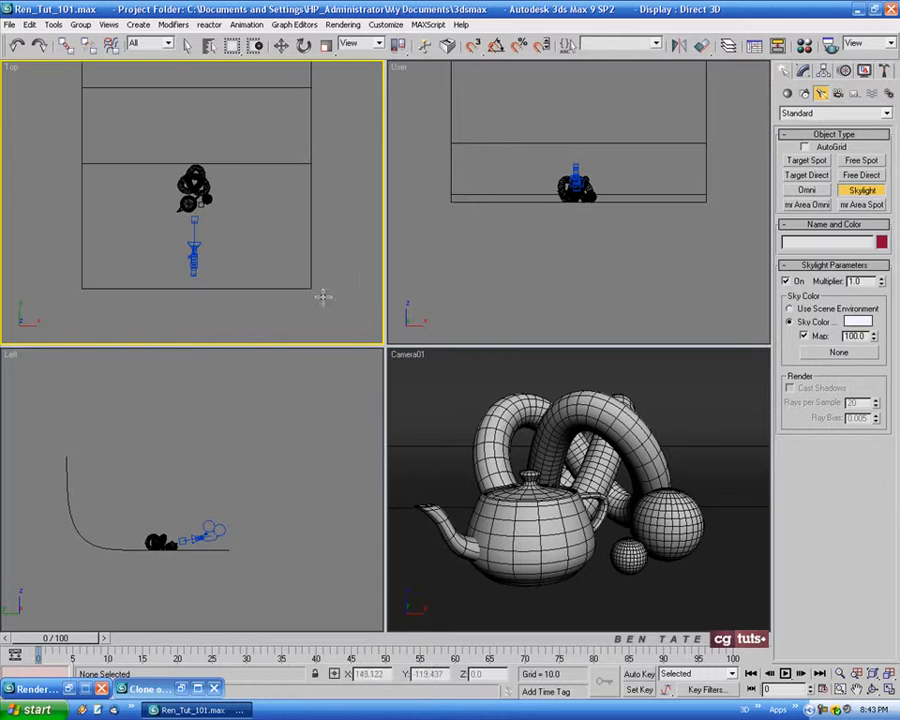
middle_click_drag(301, 262, 298, 278)
left_click(297, 289)
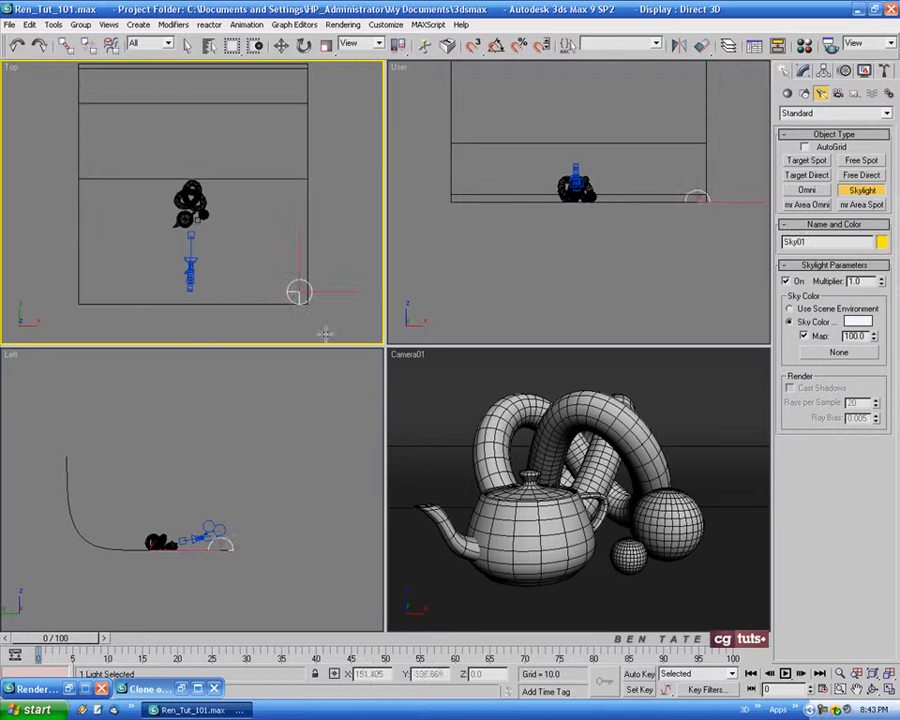
Restore the full-size Camera01 view, render it with the skylight and close the rendered frame
right_click(534, 484)
key("alt+w")
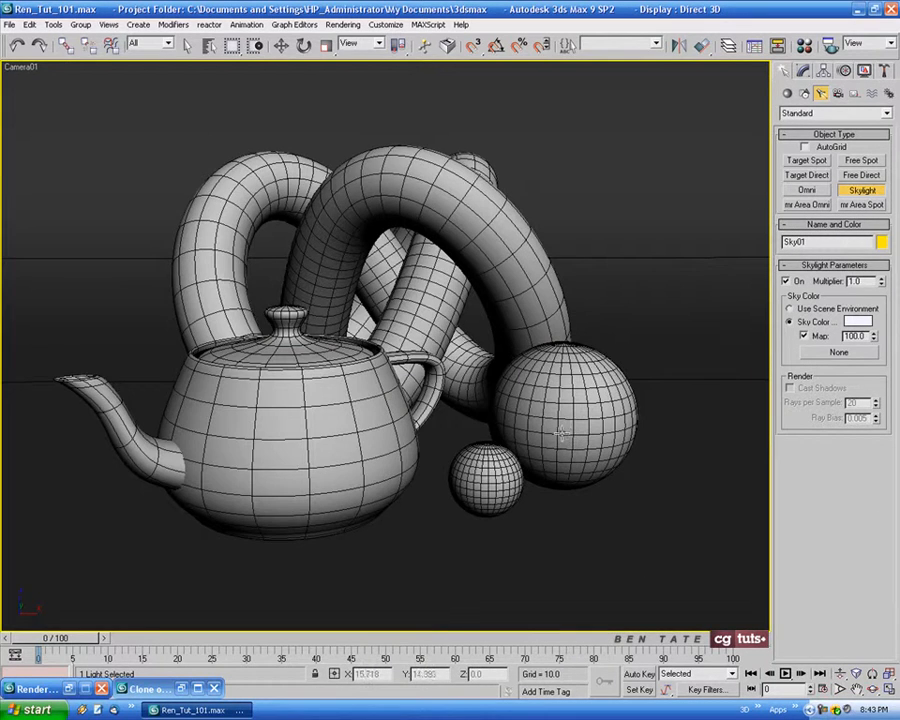
key("shift+q")
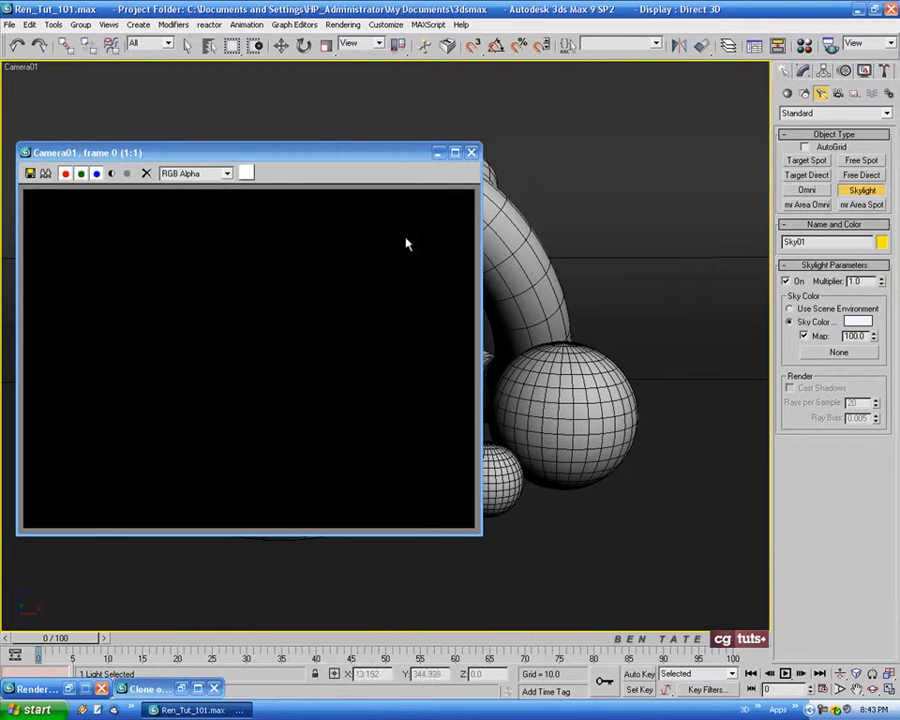
left_click(471, 152)
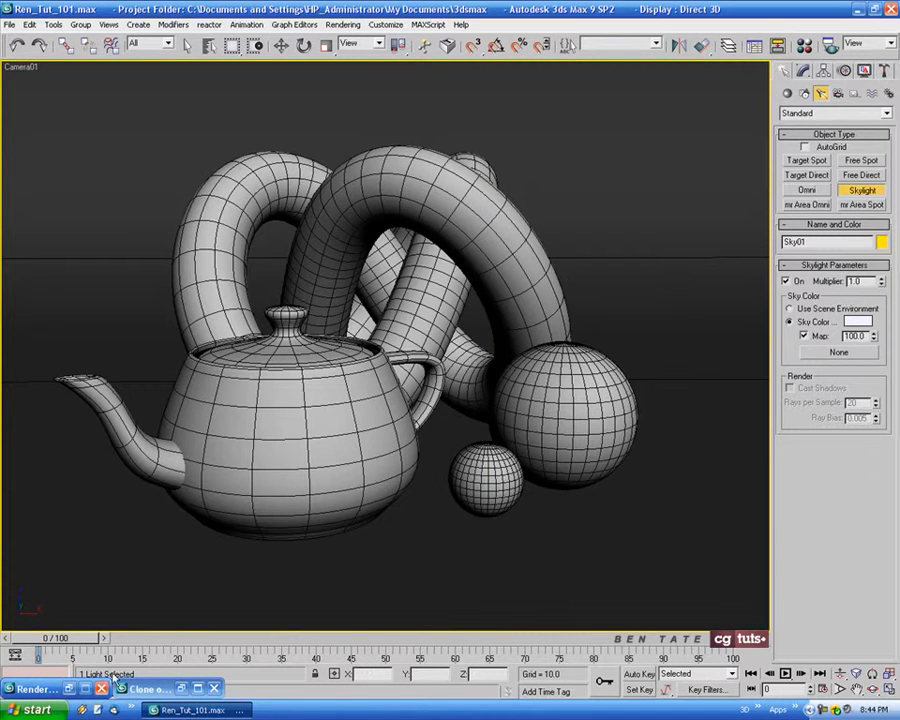
Enable Final Gather in the mental ray indirect illumination settings
left_click(830, 44)
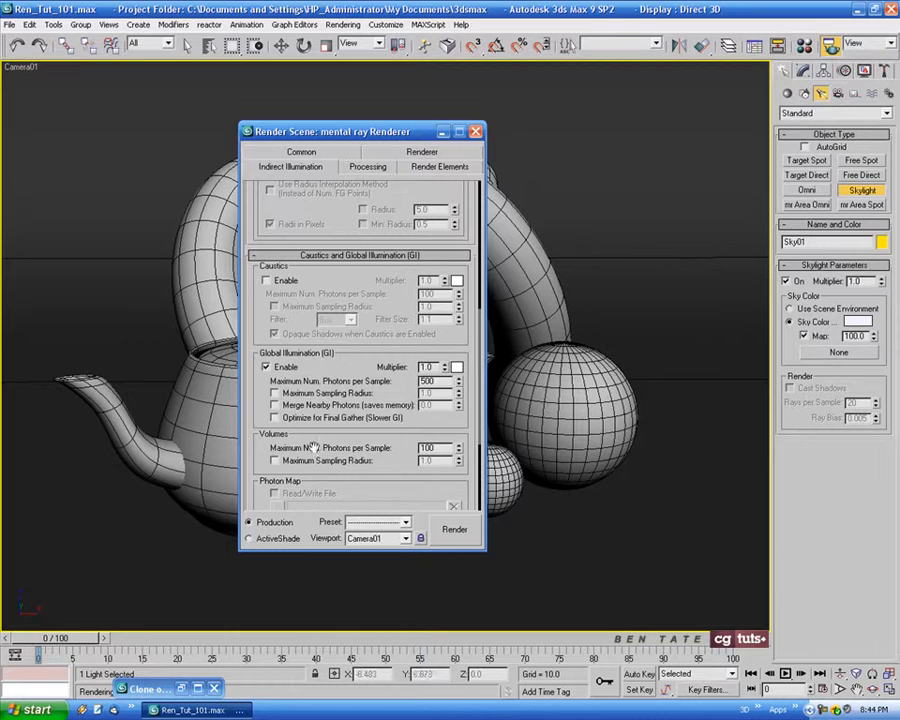
scroll(266, 208, "up", 10)
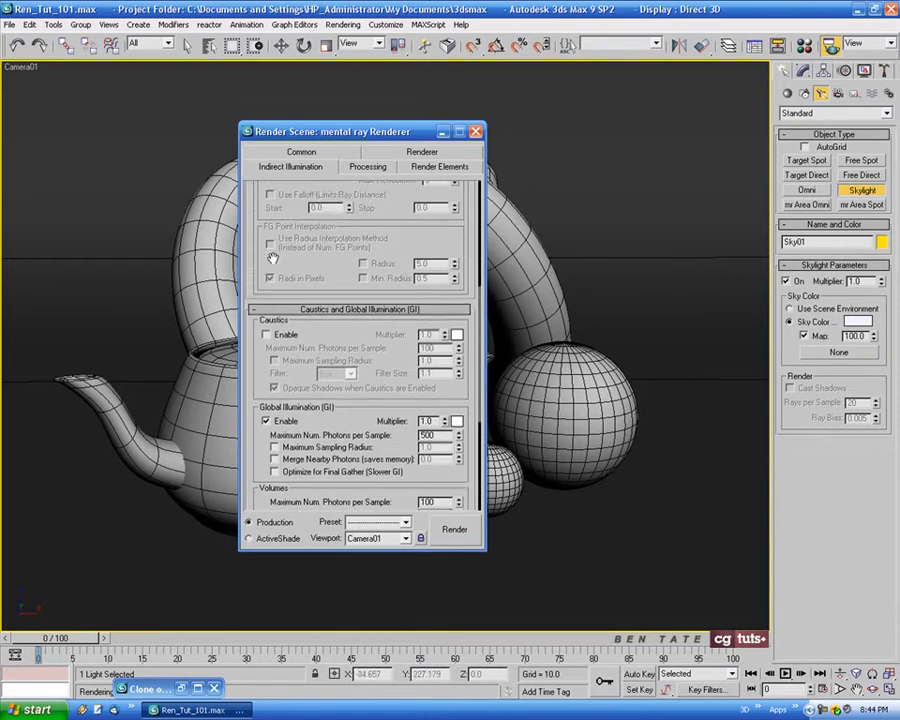
scroll(268, 212, "up", 3)
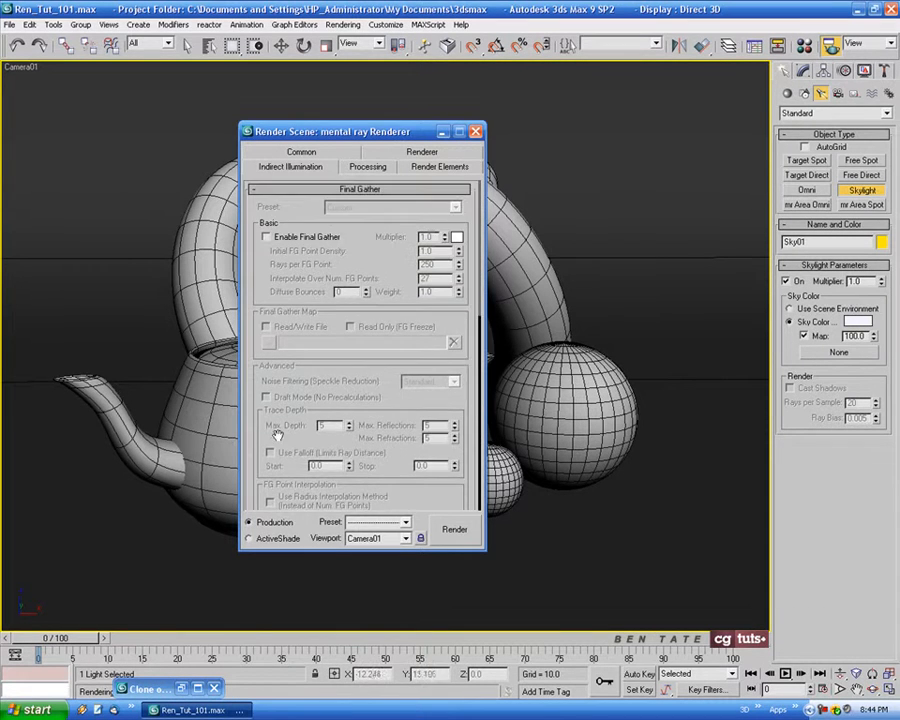
left_click(266, 237)
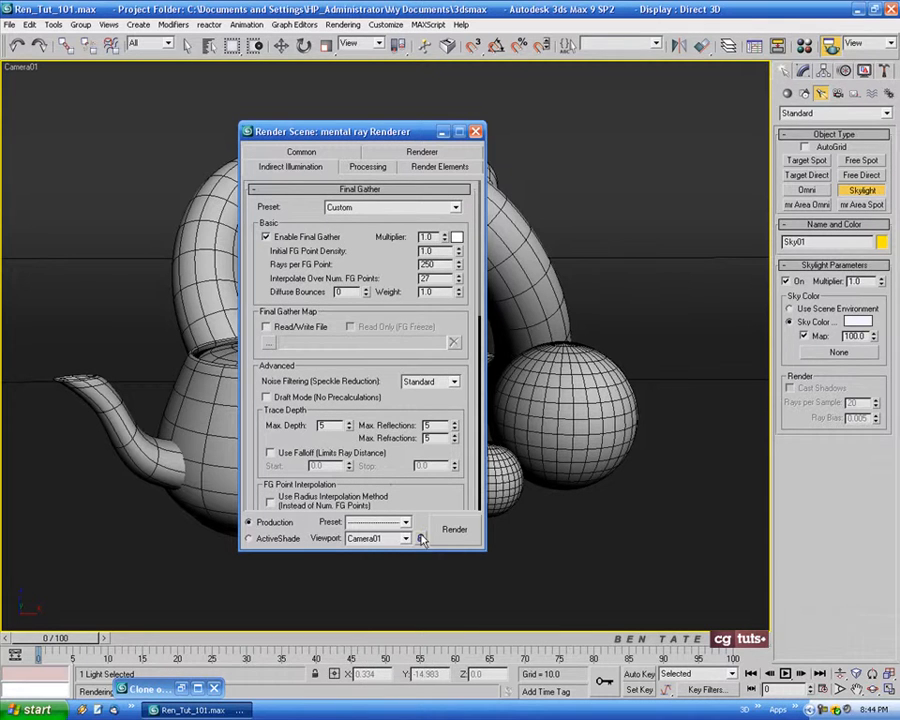
Render the Camera01 view with Final Gather and reposition the rendered frame window to inspect the shading
left_click(462, 537)
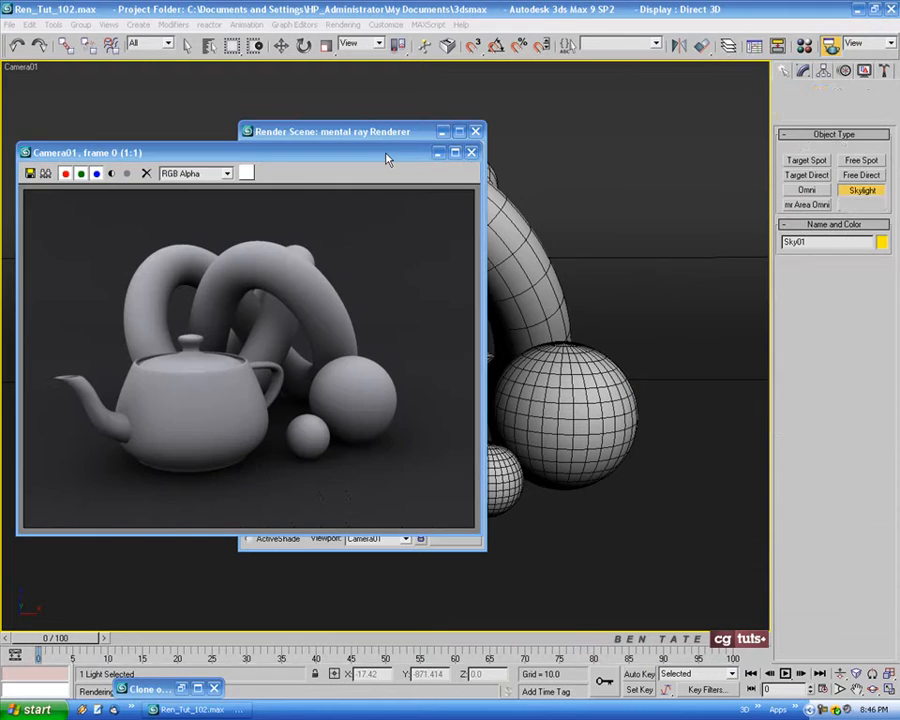
left_click_drag(388, 160, 433, 159)
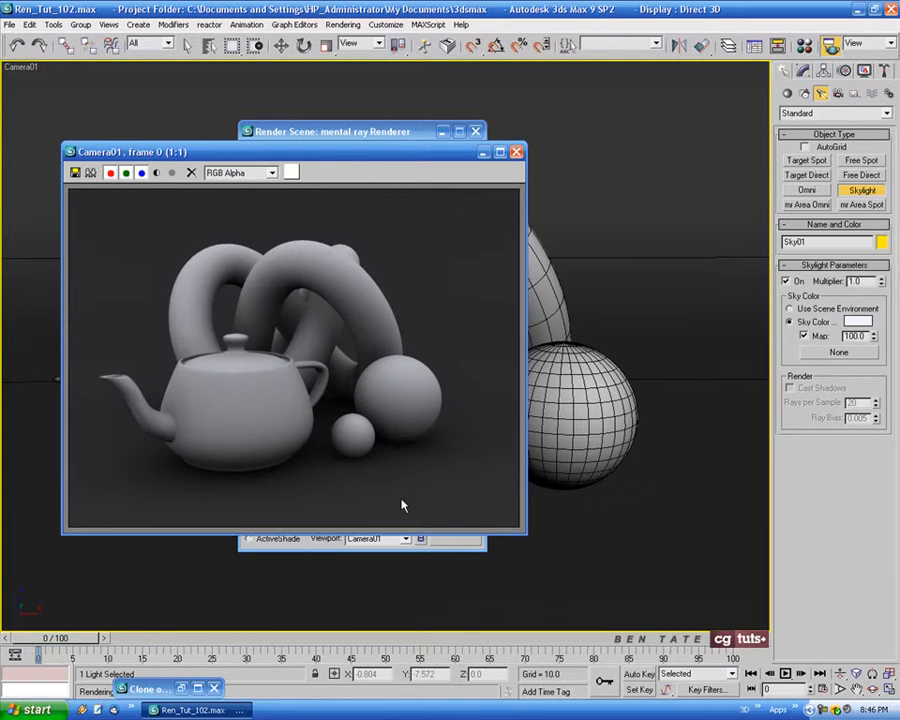
left_click_drag(443, 152, 530, 160)
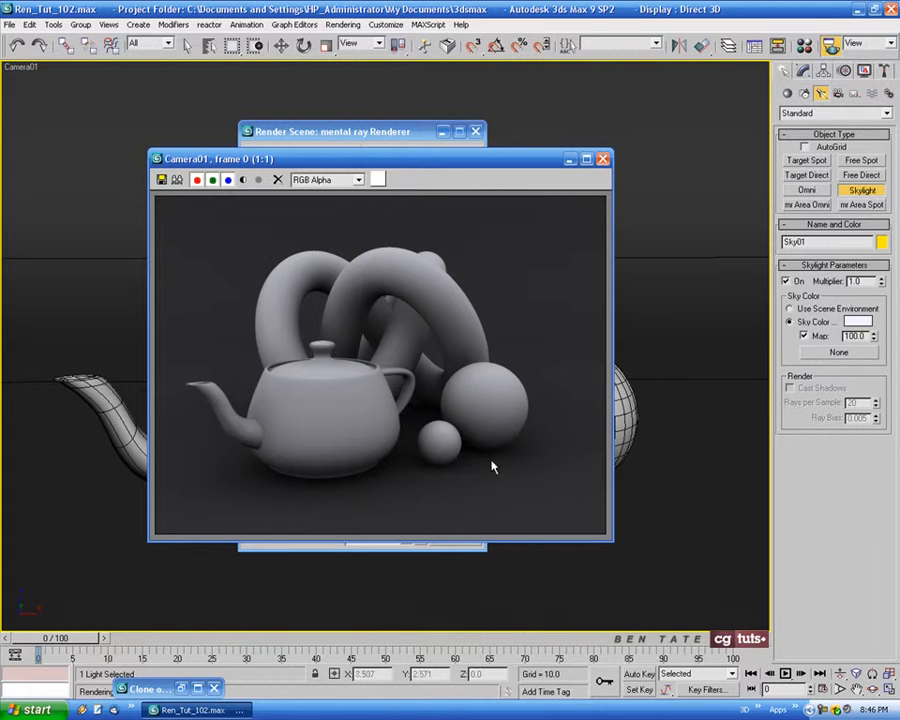
Keep a minimized clone of the Final Gather render and close the original rendered frame and render settings
left_click(177, 180)
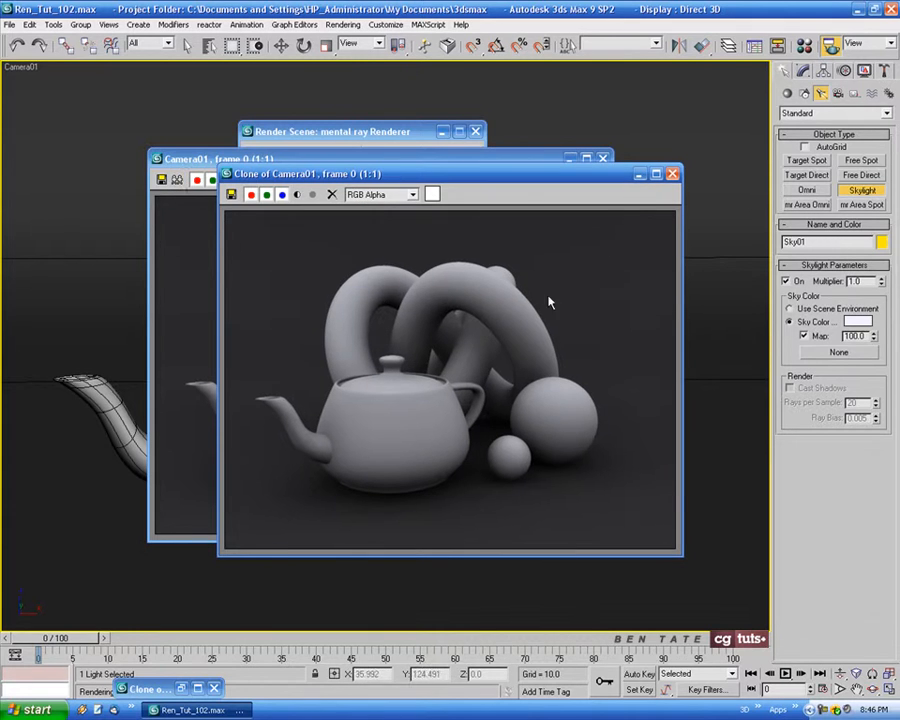
left_click(640, 177)
left_click(603, 158)
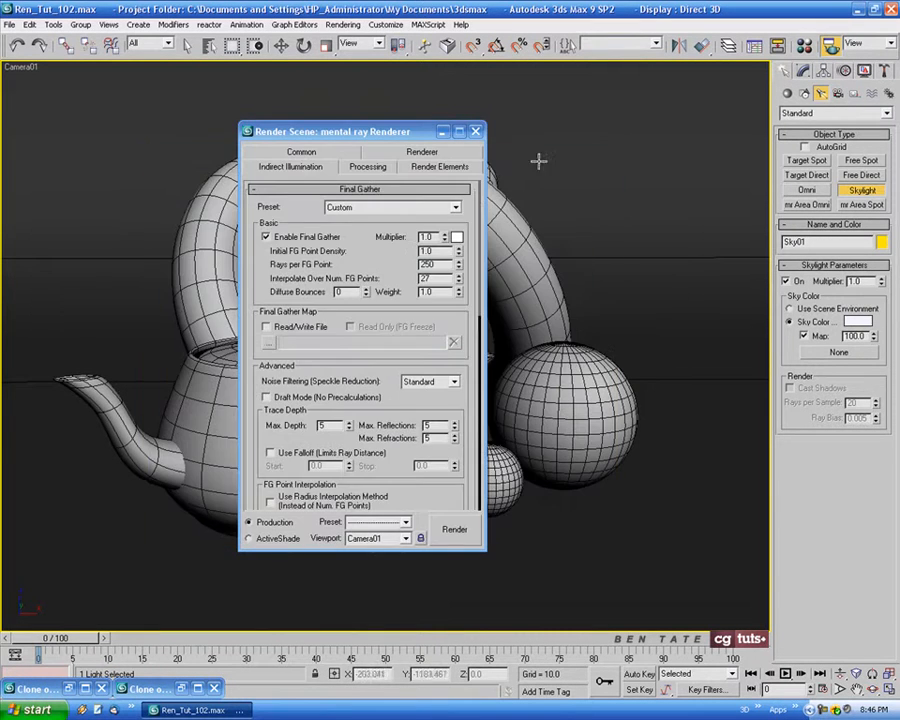
left_click(477, 132)
Create a box about 33.7 long, 12 wide and 4.7 high in the Top viewport, beside the spheres on the side away from the teapot
middle_click_drag(596, 212, 568, 207)
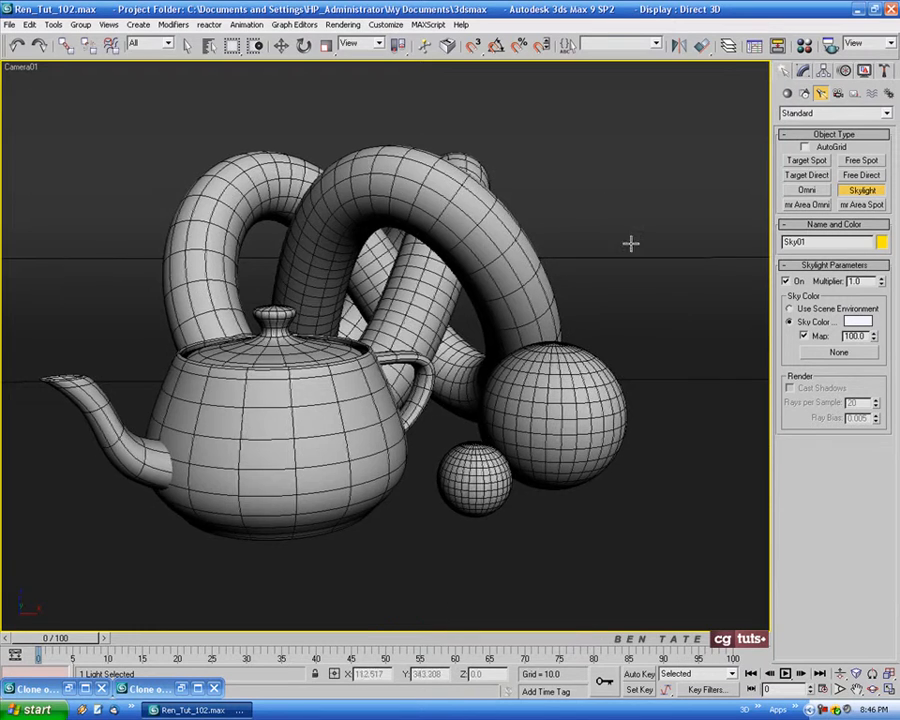
key("alt+w")
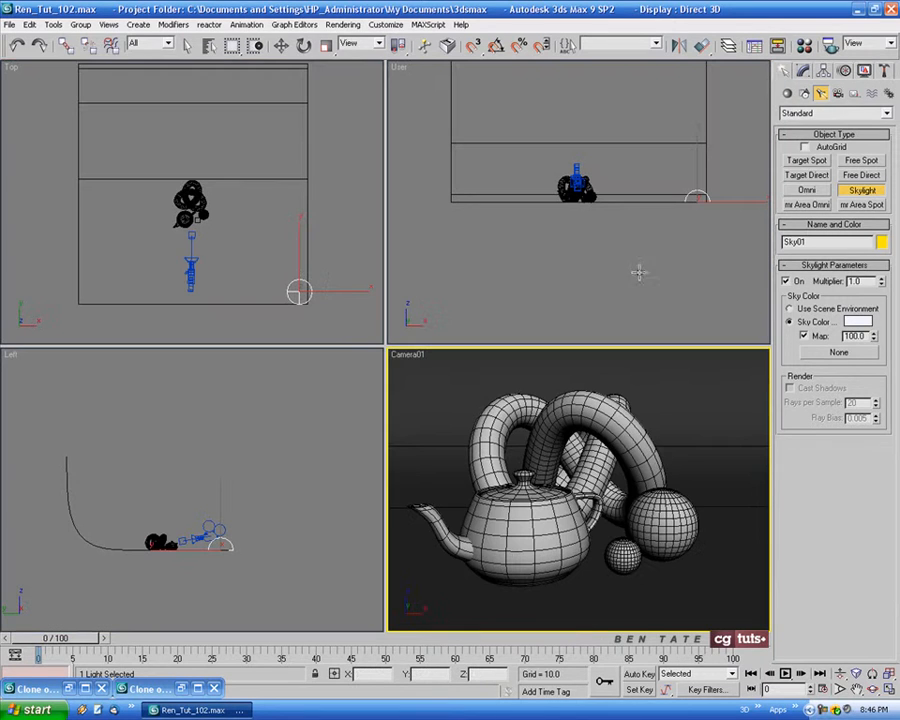
right_click(213, 227)
scroll(213, 227, "up", 4)
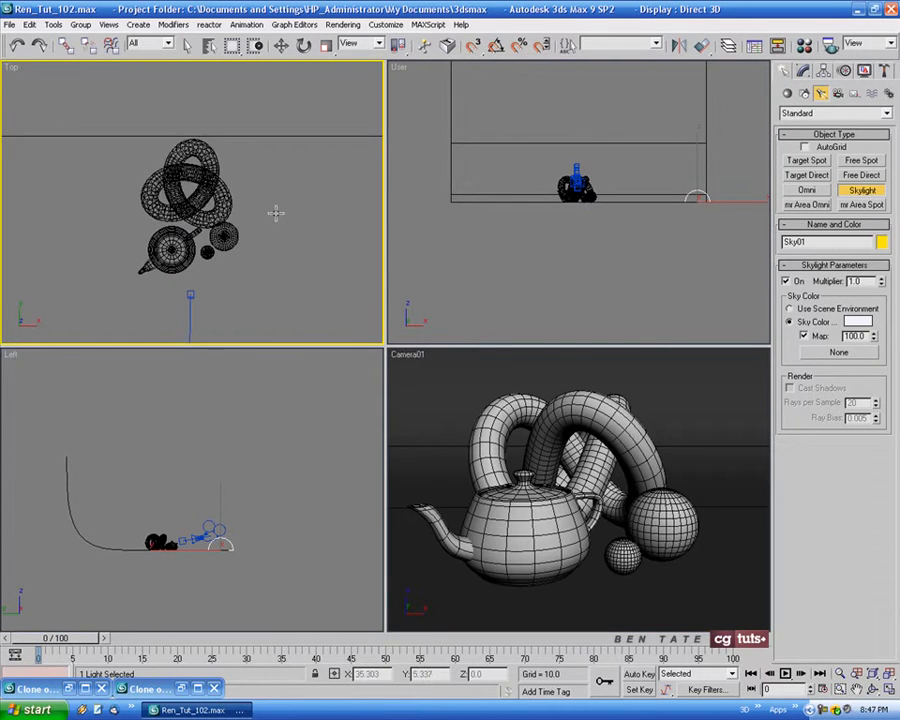
middle_click_drag(285, 211, 250, 225)
key("alt+w")
middle_click_drag(473, 333, 383, 290)
scroll(327, 281, "up", 3)
middle_click_drag(327, 281, 369, 268)
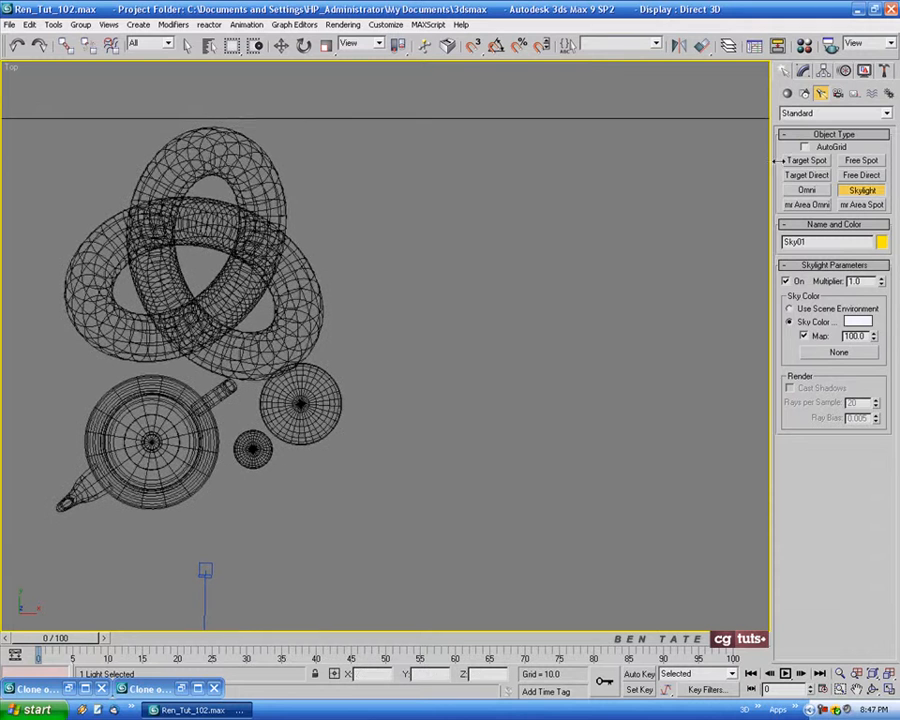
left_click(788, 93)
left_click(808, 161)
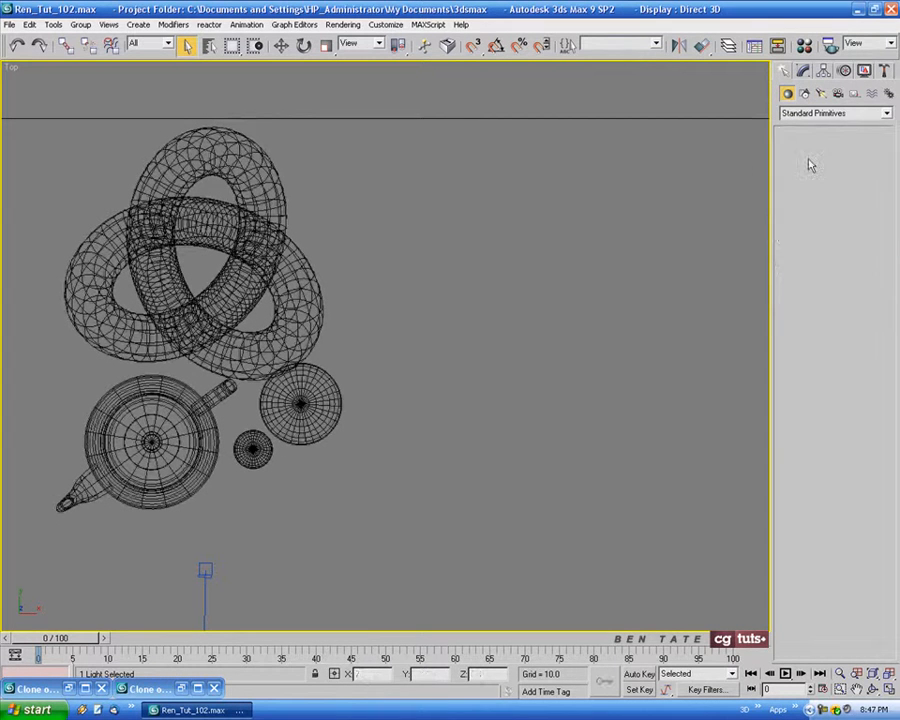
mouse_move(437, 315)
middle_mouse_down()
mouse_move(437, 284)
mouse_move(425, 309)
middle_mouse_up()
left_click_drag(366, 256, 449, 489)
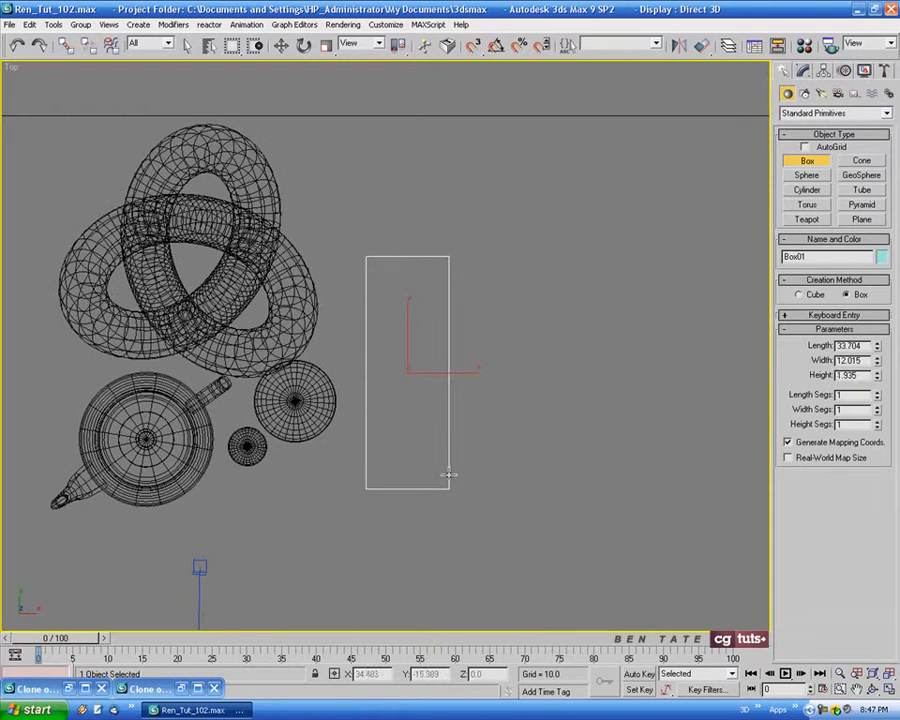
left_click(449, 456)
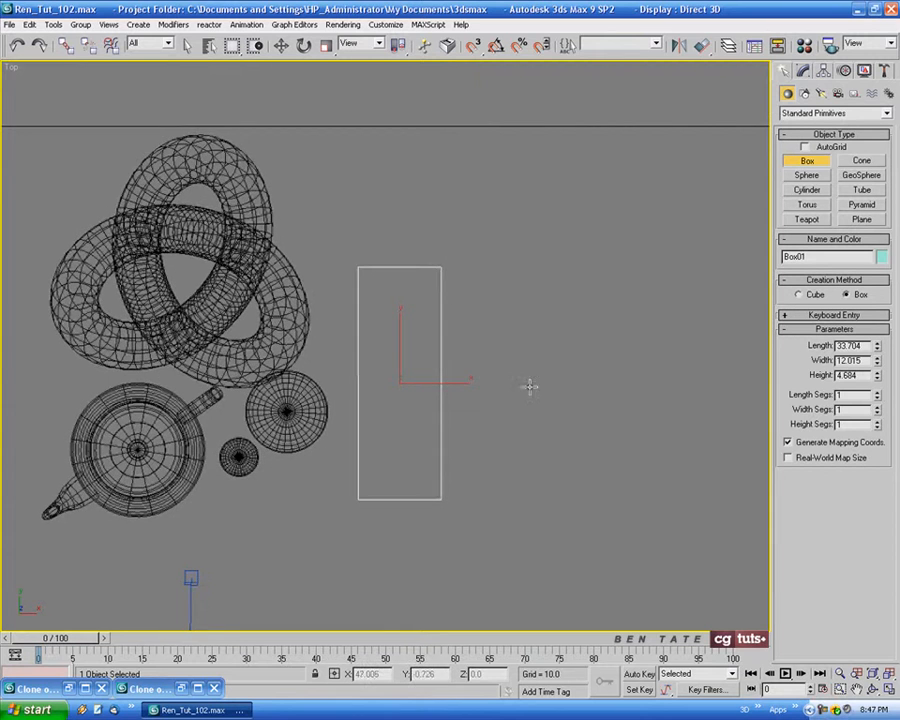
Rotate the box about -26 degrees around the Z axis in the Top viewport
key("alt+w")
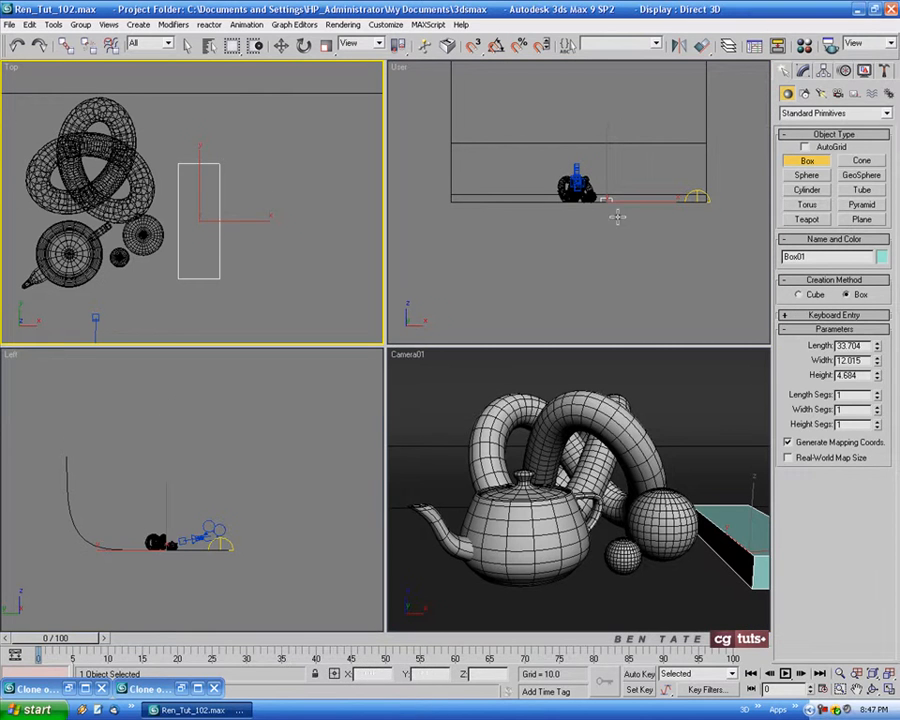
left_click(303, 46)
left_click_drag(257, 186, 286, 213)
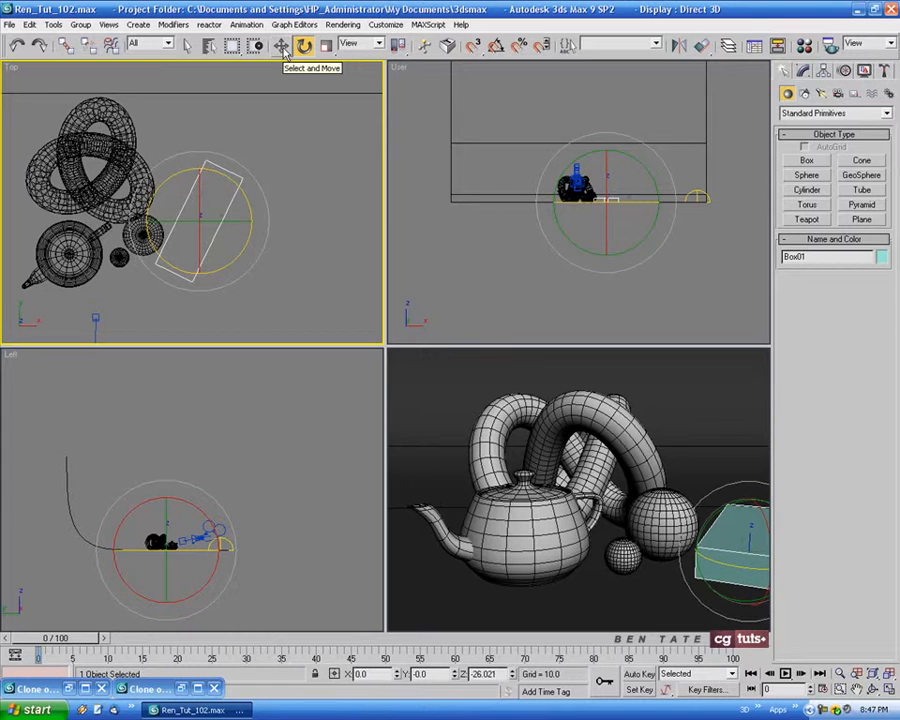
Resize the box to a length of about 39.7, a width of about 9.7 and a height of about 1.2
right_click(594, 464)
key("alt+w")
middle_click_drag(516, 432, 483, 429)
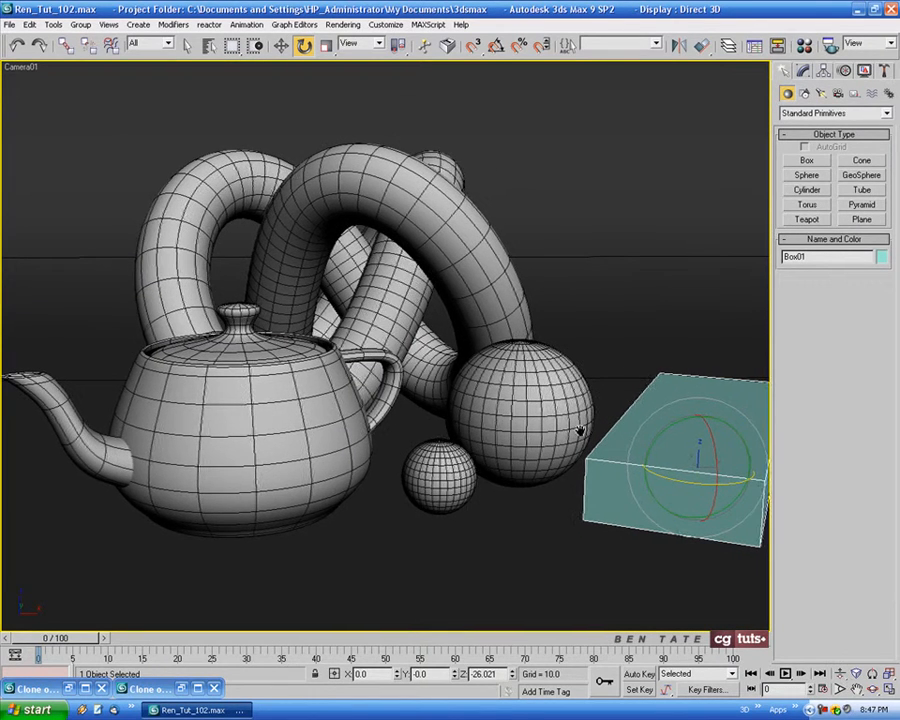
left_click(806, 74)
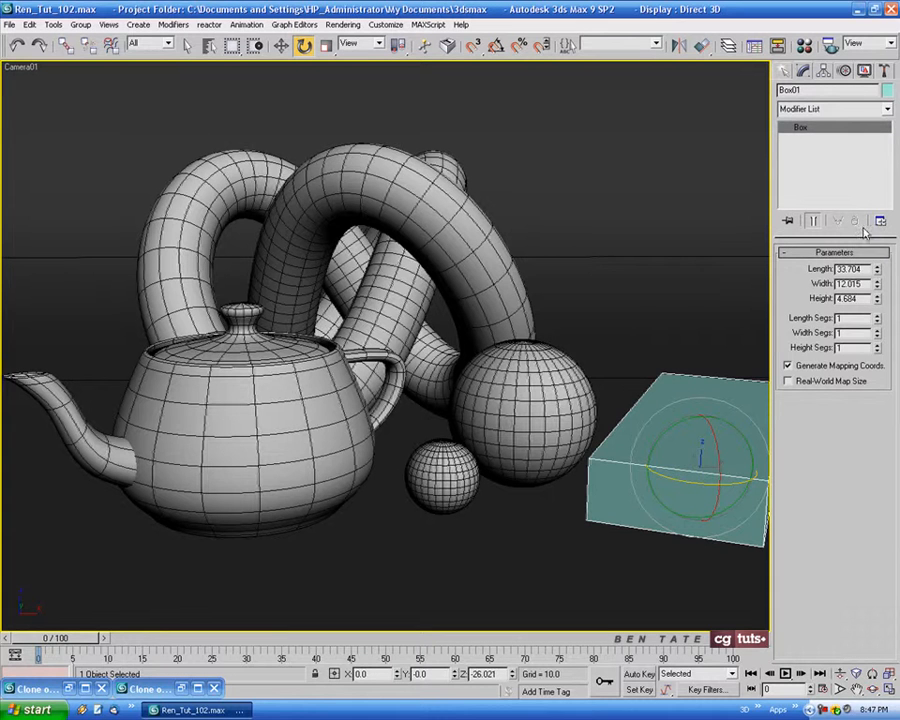
left_click_drag(877, 268, 876, 350)
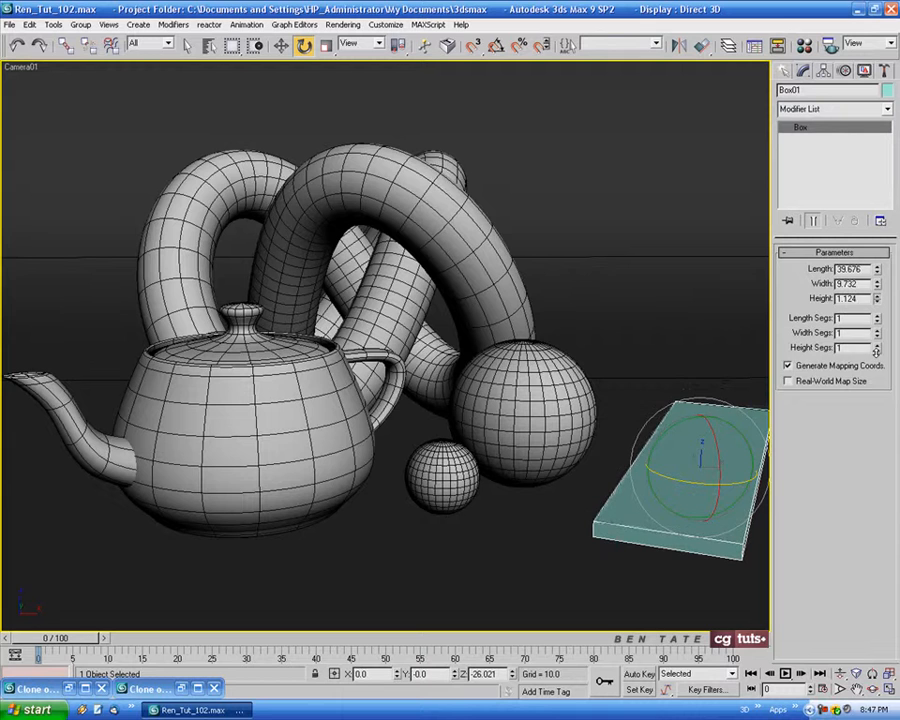
Rotate the box to about -34 degrees in the Top viewport and place it next to the large sphere, at about X 24.3, Y -5.3
left_click(281, 46)
key("alt+w")
right_click(258, 265)
left_click_drag(215, 193, 248, 203)
left_click(303, 46)
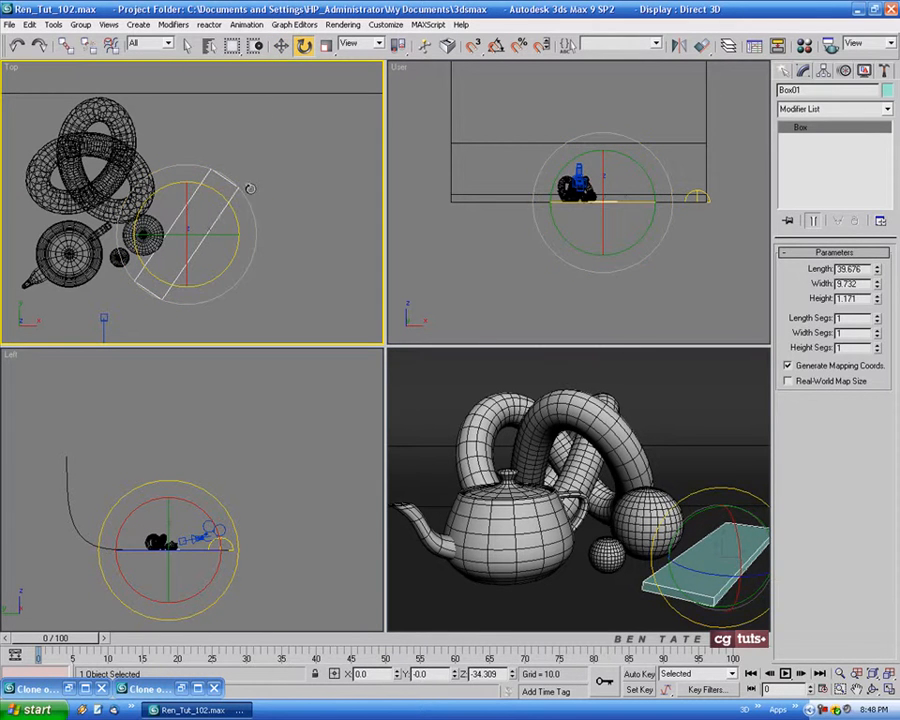
key("w")
left_click_drag(210, 213, 185, 245)
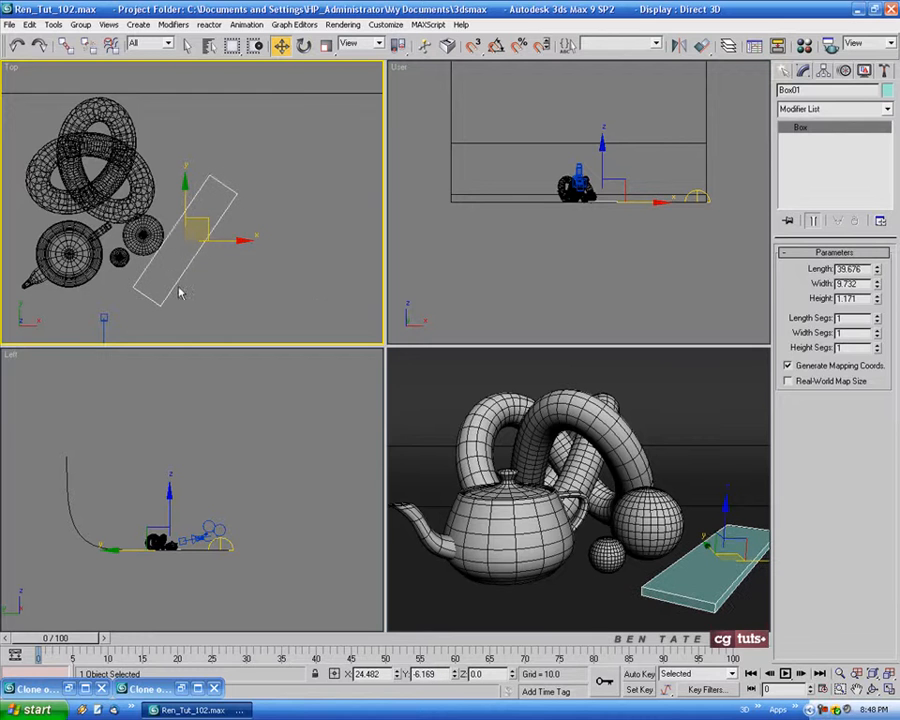
scroll(188, 238, "up", 3)
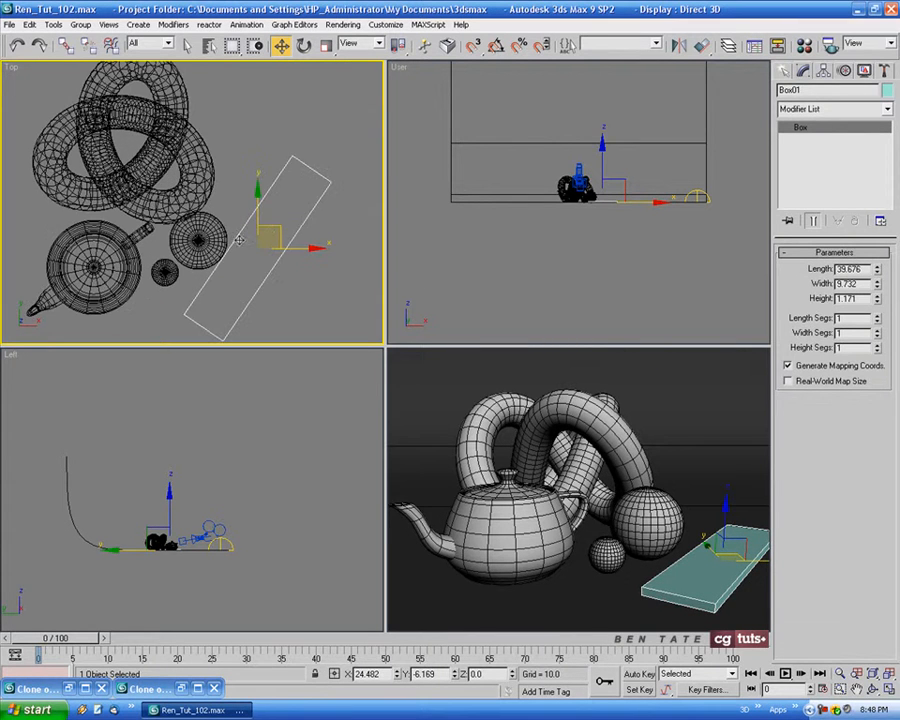
left_click_drag(276, 231, 275, 226)
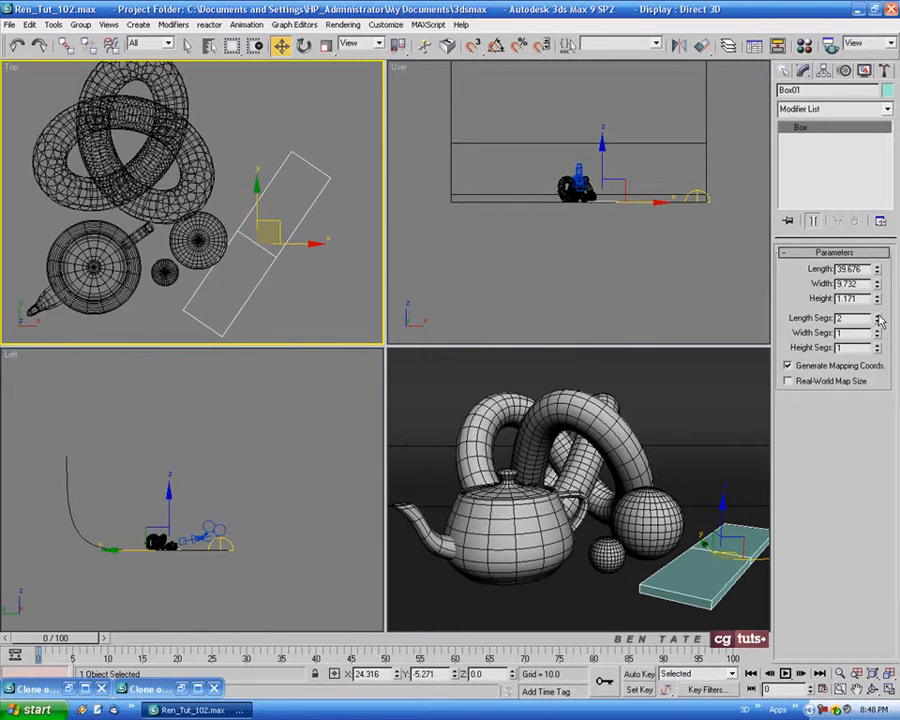
Set the box's length segments to 30 and raise its height to about 2.2
left_click_drag(879, 321, 872, 173)
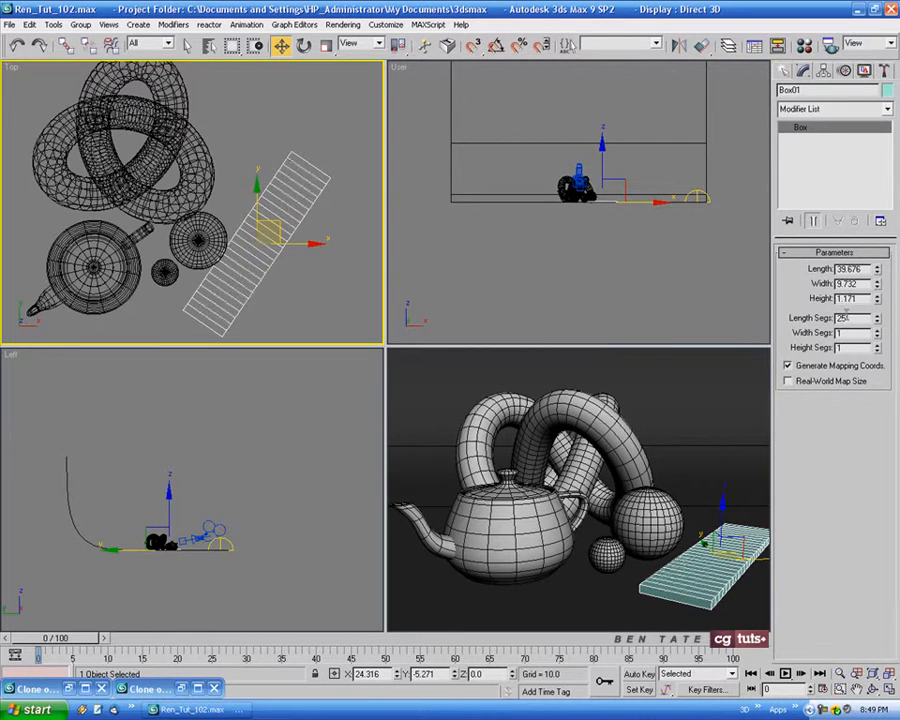
type("30")
key("Return")
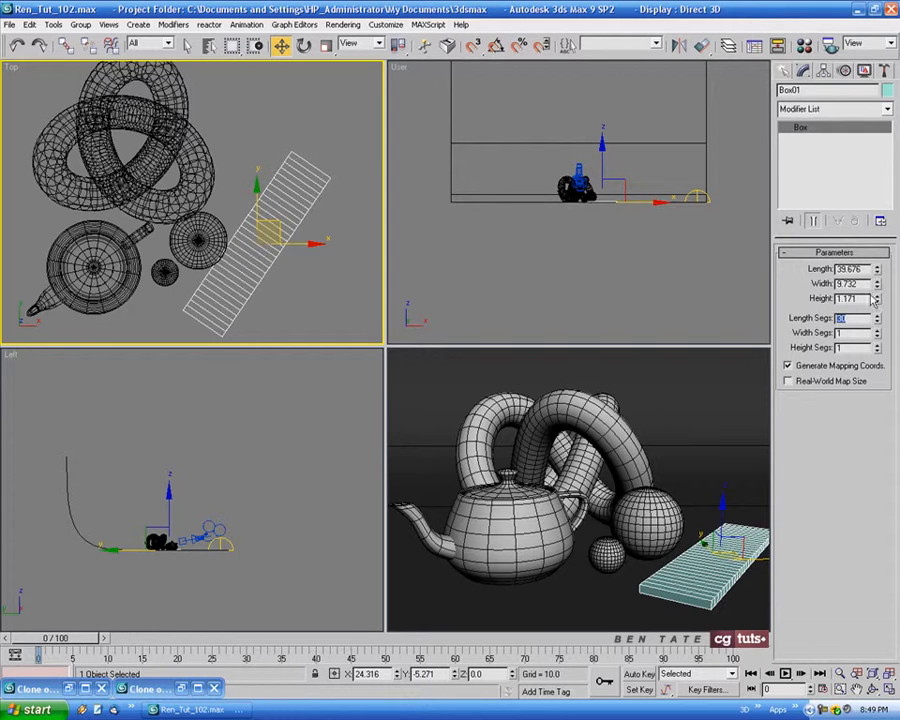
left_click_drag(877, 299, 877, 262)
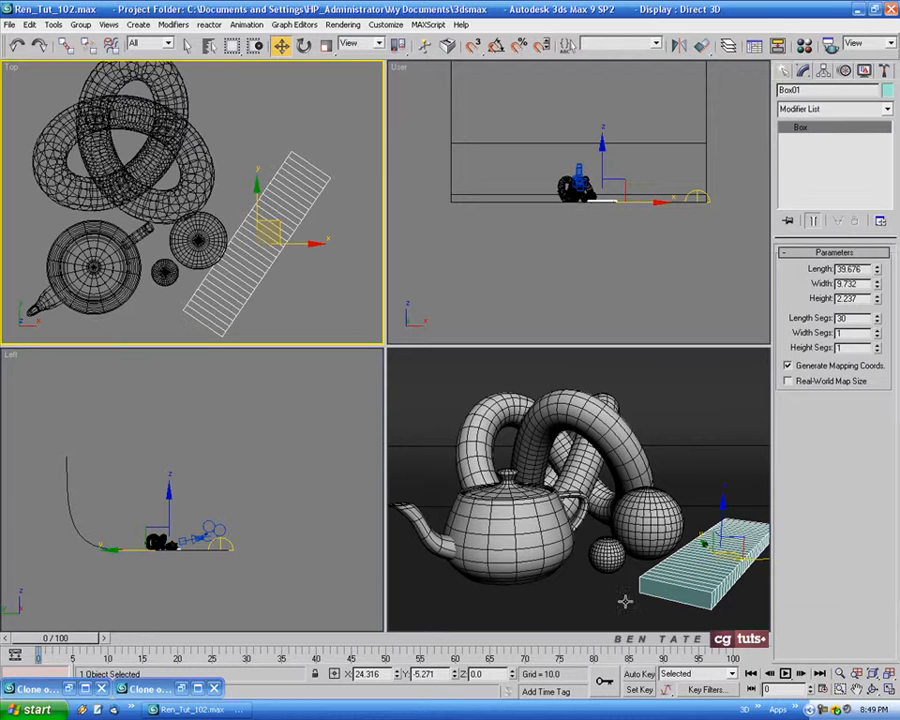
Convert the segmented box to an Editable Poly
key("alt+w")
middle_click_drag(582, 504, 570, 484)
right_click(556, 346)
mouse_move(583, 518)
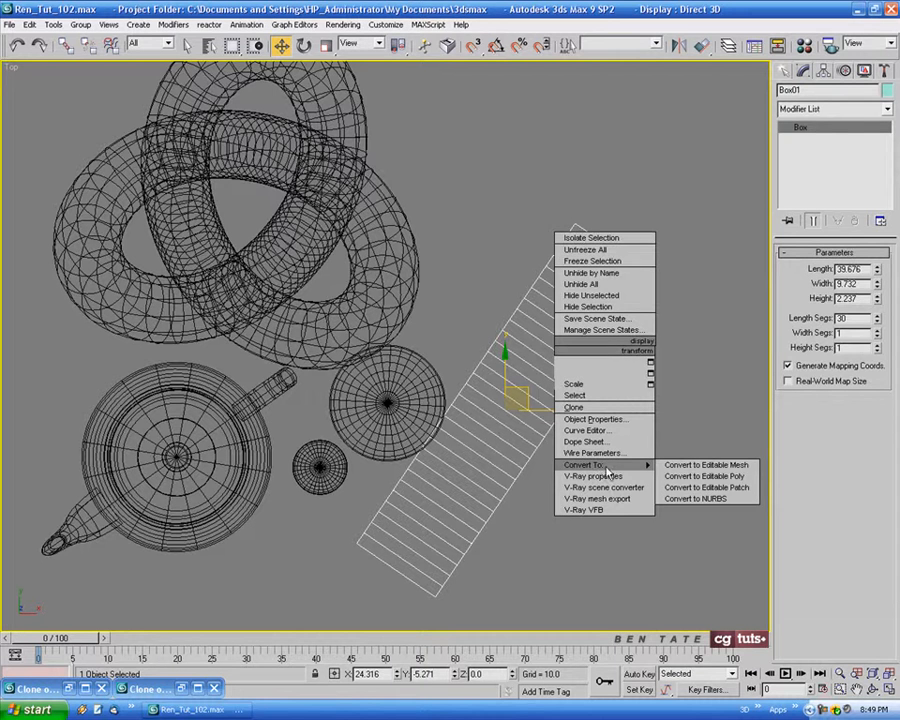
left_click(740, 534)
Select every other upper polygon along the box's whole length, starting at the far end, with Ignore Backfacing on
left_click(849, 268)
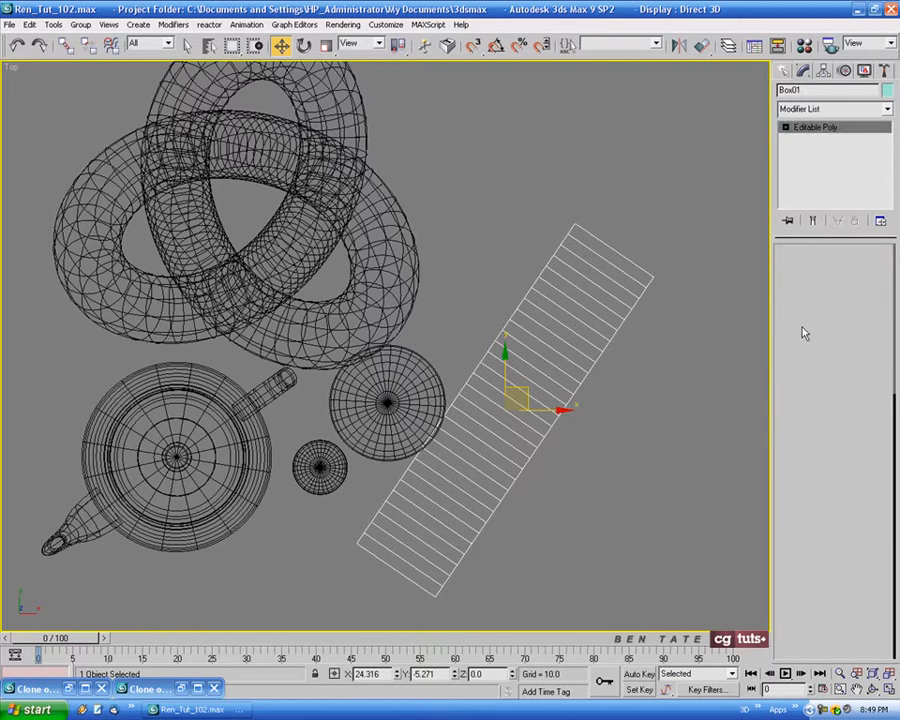
left_click(789, 299)
key("q")
left_click(583, 245)
left_click(569, 265, "ctrl")
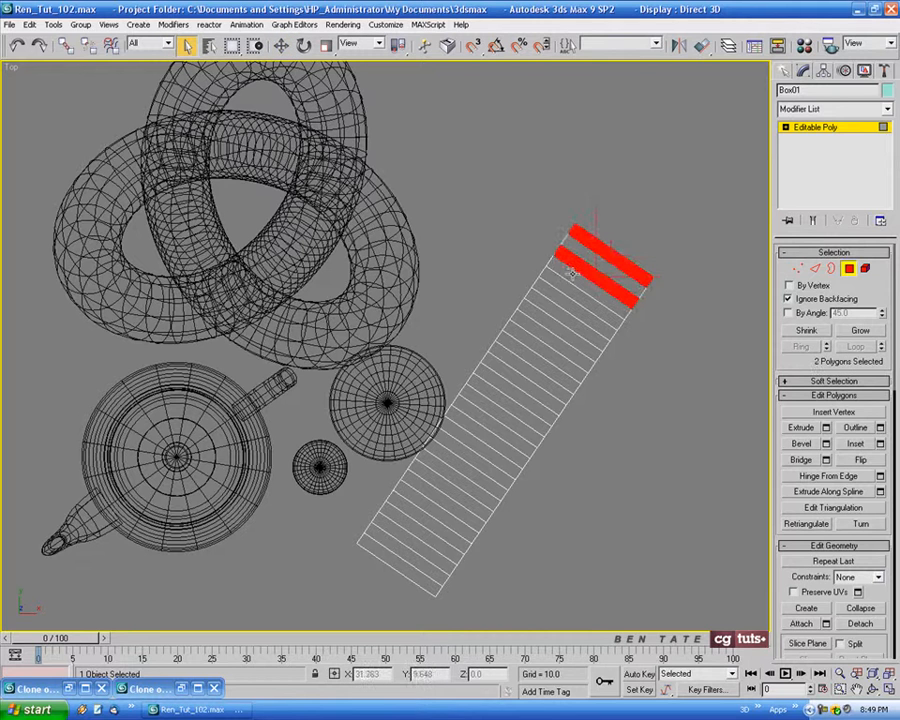
left_click(555, 287, "ctrl")
left_click(541, 308, "ctrl")
left_click(529, 328, "ctrl")
left_click(517, 348, "ctrl")
left_click(502, 369, "ctrl")
left_click(488, 390, "ctrl")
left_click(472, 412, "ctrl")
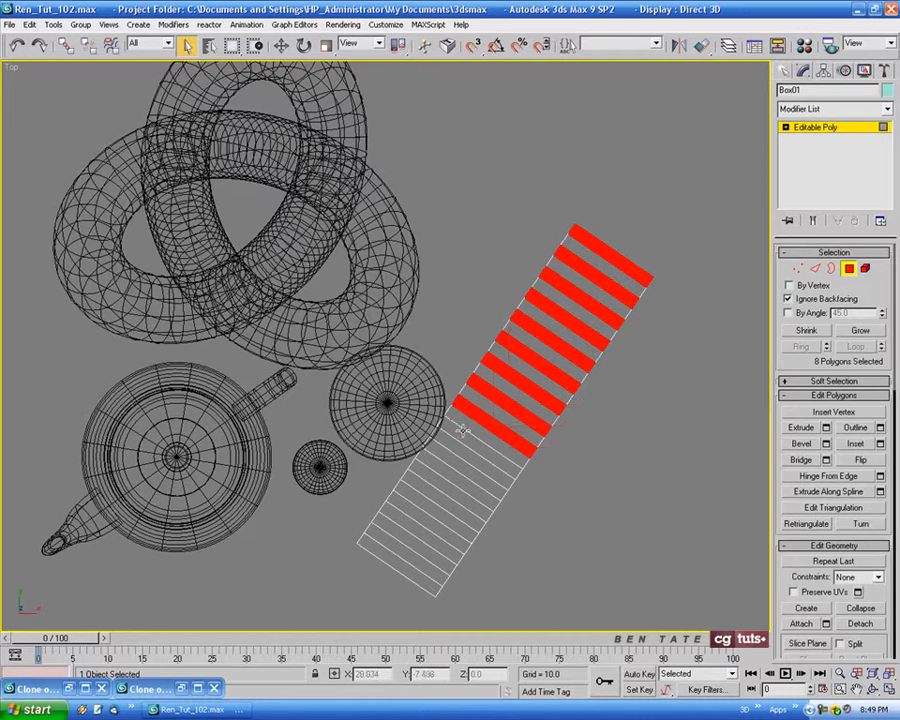
left_click(462, 440, "ctrl")
left_click(458, 460, "ctrl")
left_click(439, 481, "ctrl")
left_click(422, 501, "ctrl")
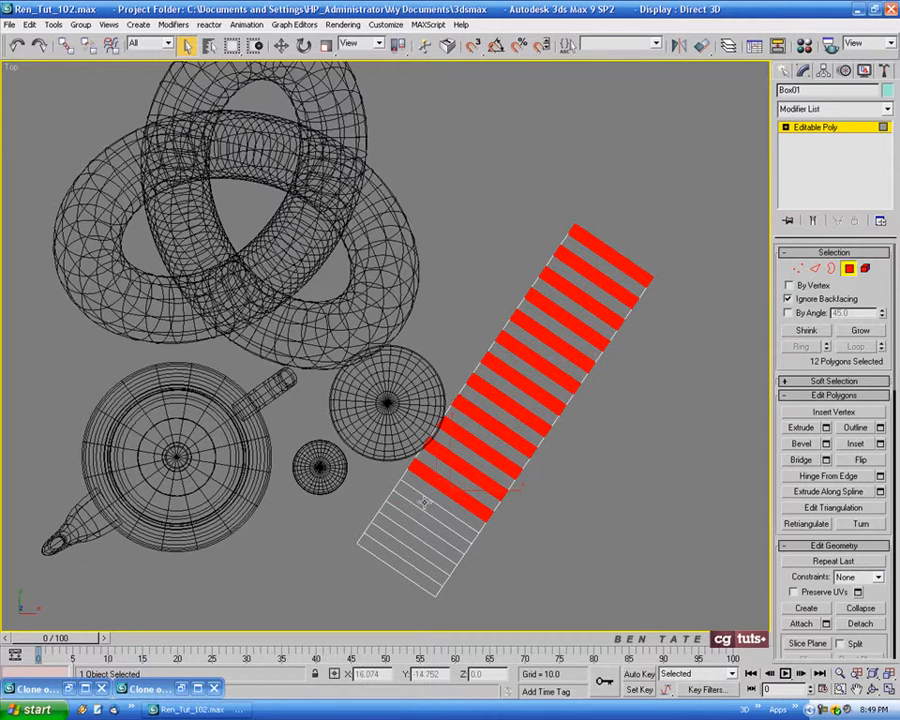
left_click(405, 521, "ctrl")
left_click(389, 541, "ctrl")
left_click(389, 541, "ctrl")
Extrude the selected alternate polygons as a group by 0.5
key("alt+w")
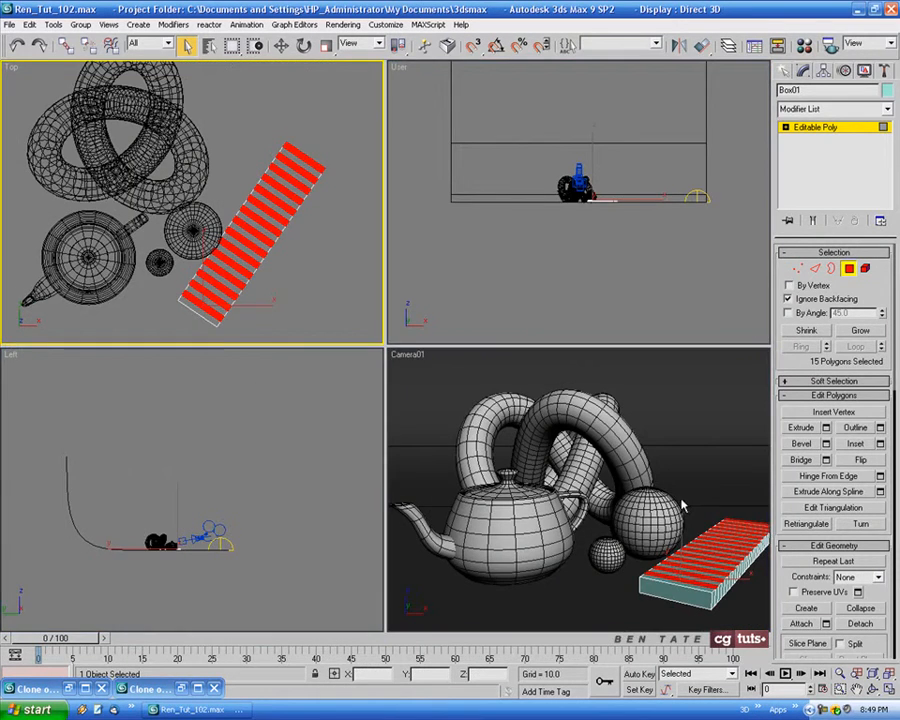
right_click(683, 504)
key("alt+w")
left_click(826, 427)
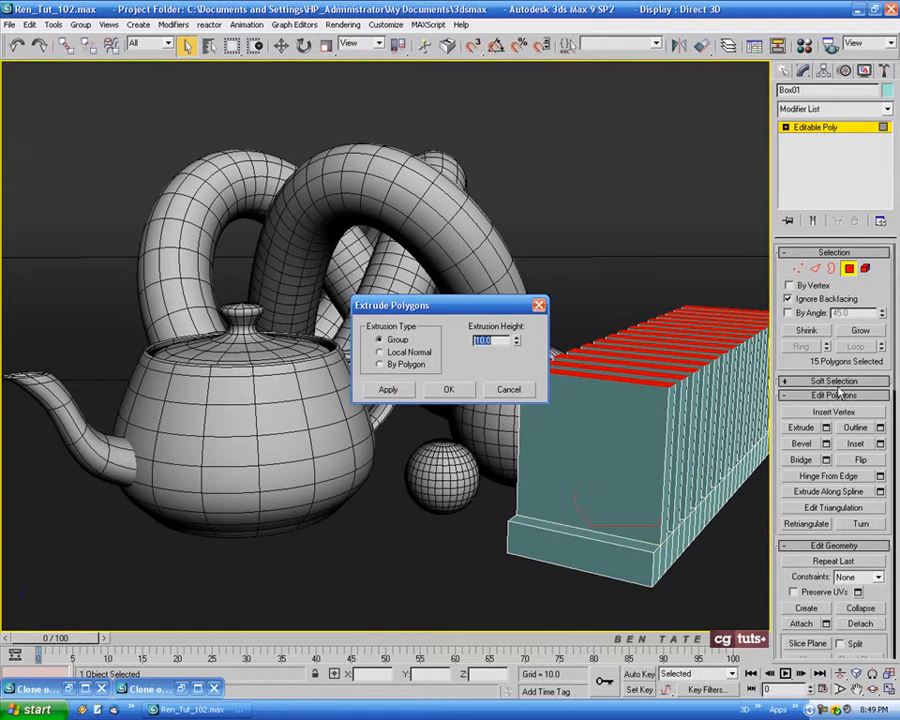
left_click_drag(517, 343, 526, 399)
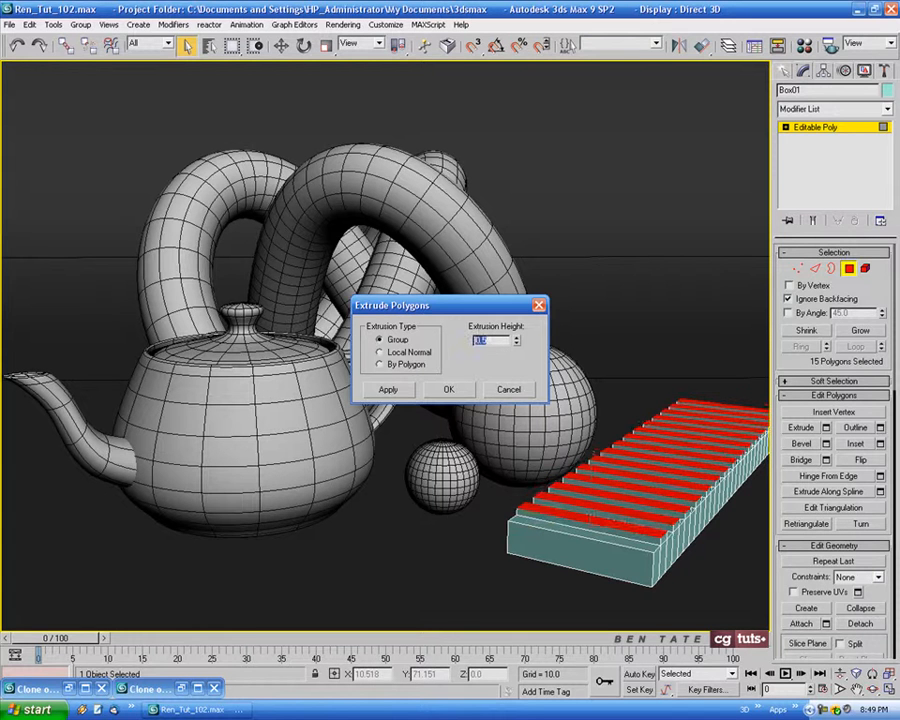
left_click(455, 391)
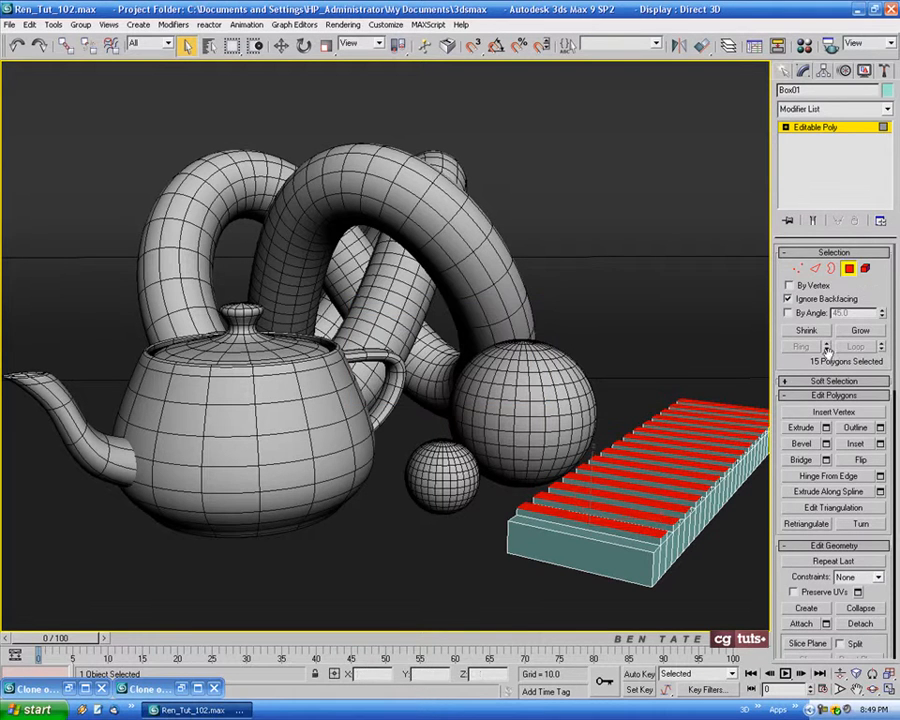
Ring-select the vertical edges around the box's sides and connect them with 2 segments
left_click(816, 268)
left_click(652, 571)
left_click(801, 345)
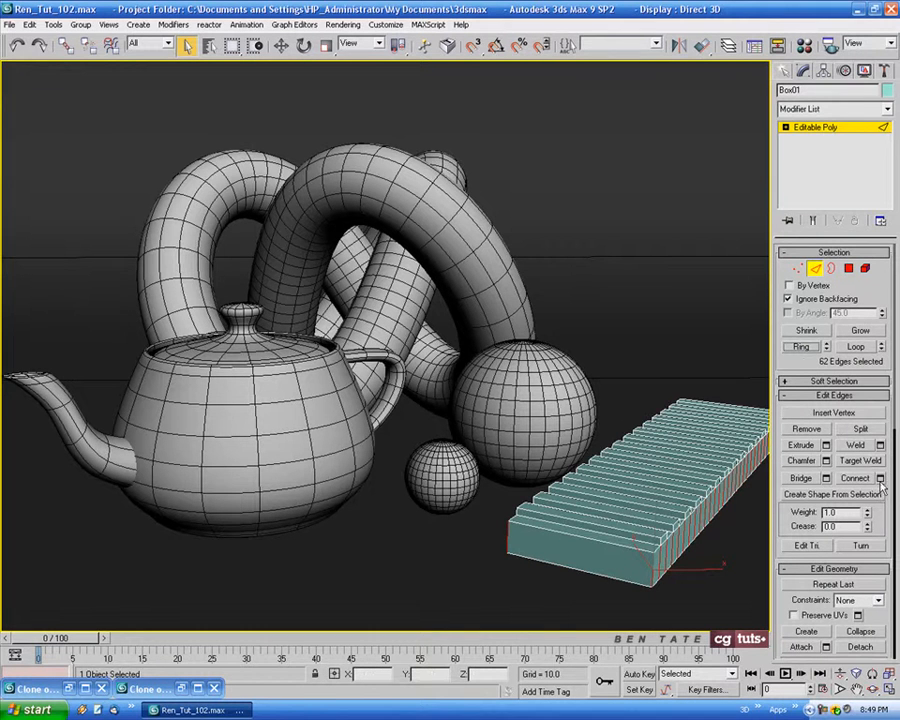
left_click(880, 479)
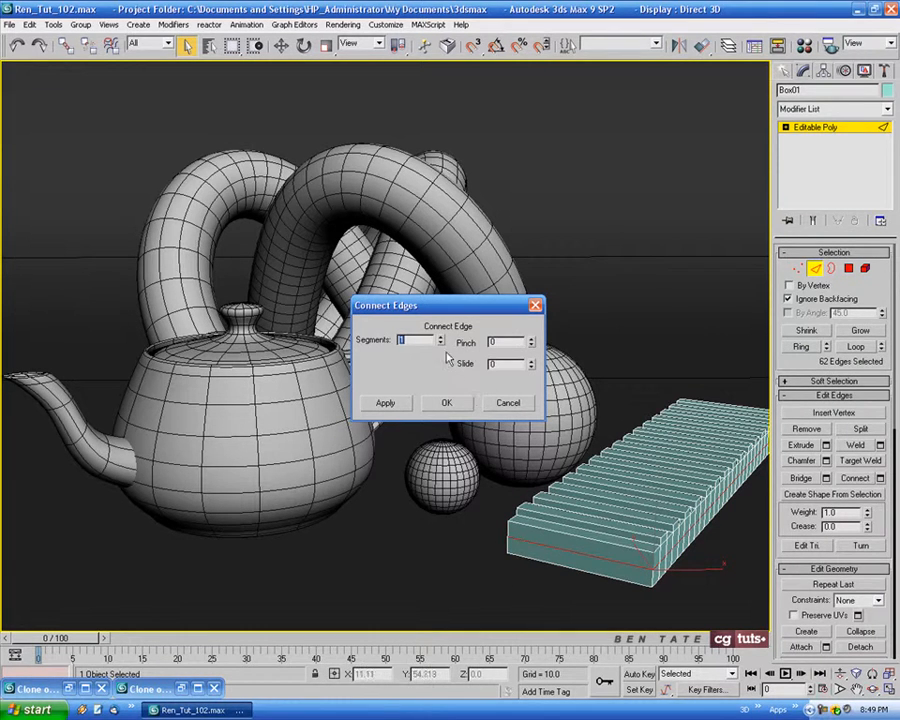
type("2")
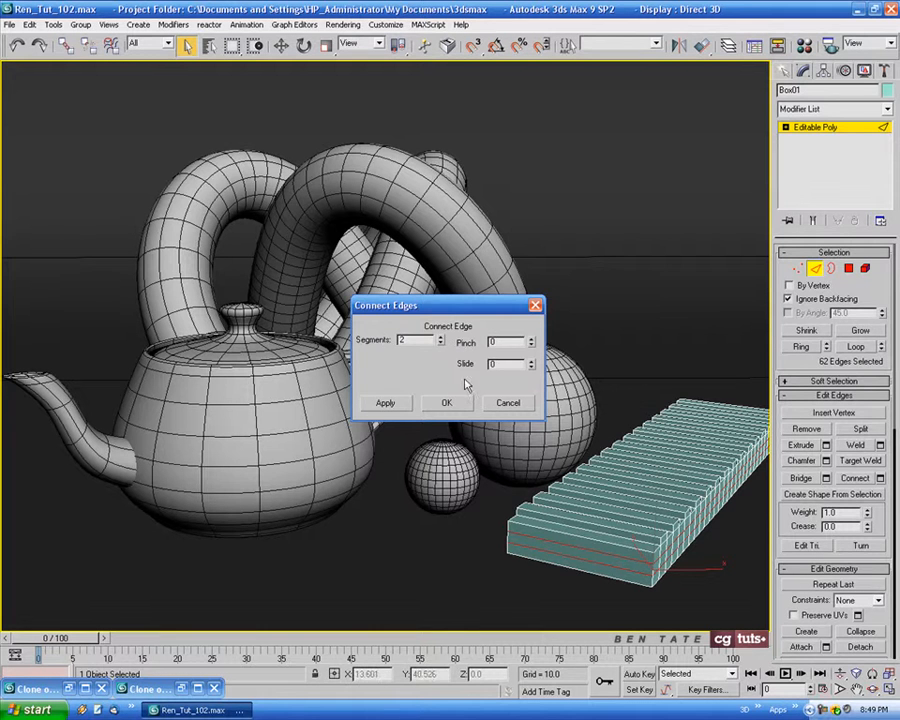
left_click(447, 403)
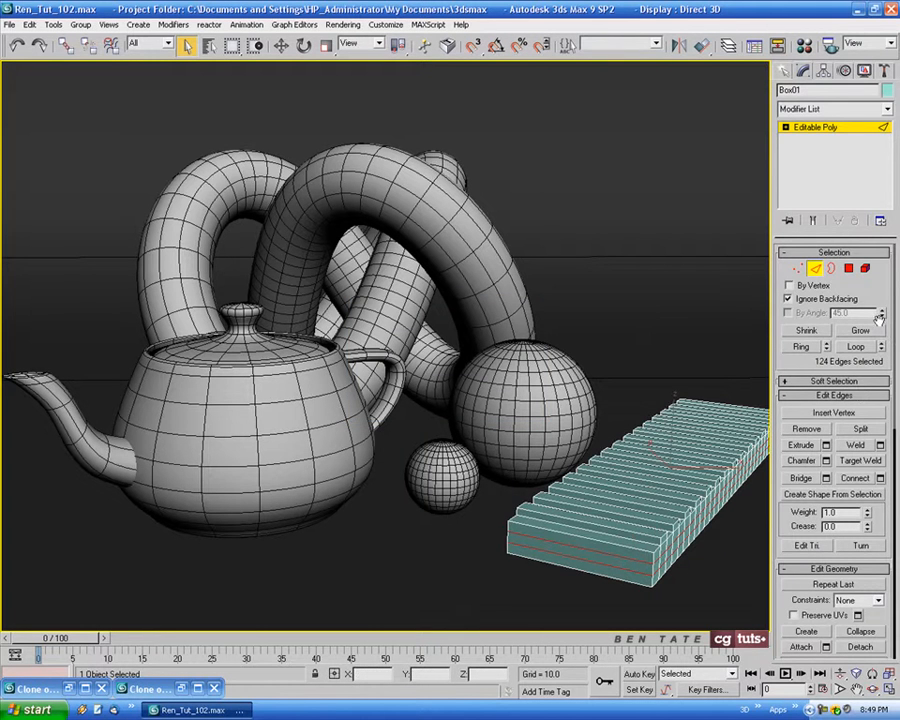
With Ignore Backfacing off, select the middle band of polygons around all sides of the box
left_click(848, 268)
left_click(788, 300)
key("alt+w")
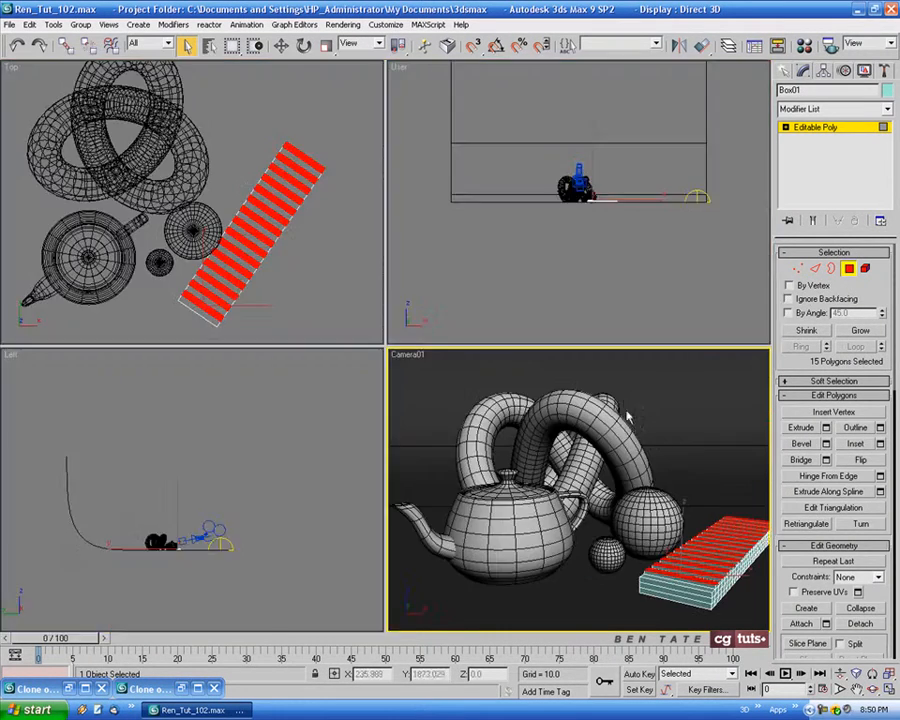
right_click(601, 257)
key("alt+w")
middle_click_drag(447, 326, 450, 323)
scroll(459, 352, "up", 10)
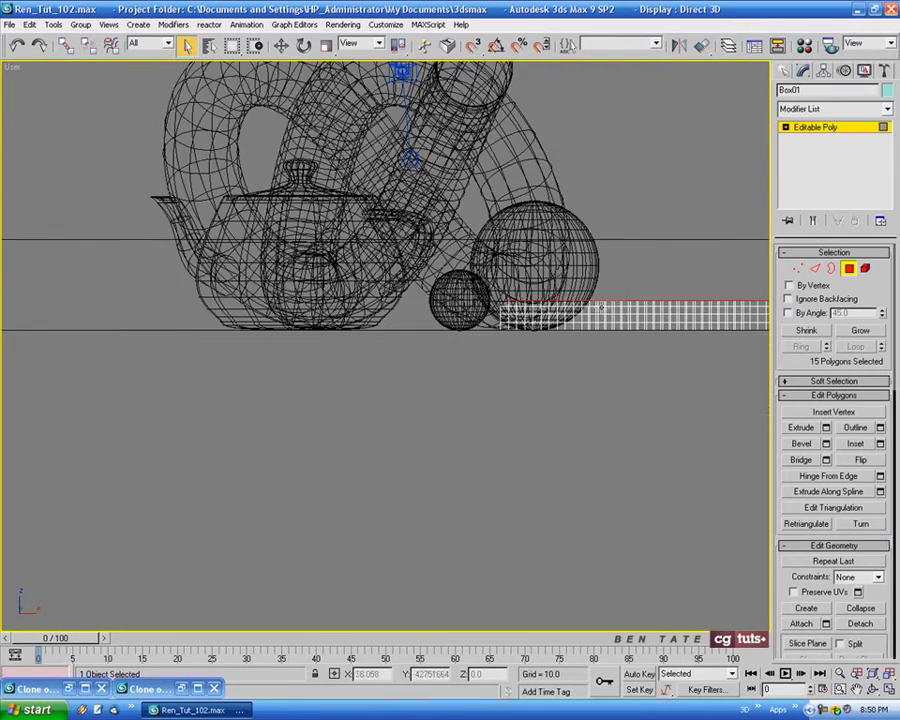
middle_click_drag(556, 332, 190, 344)
middle_click_drag(586, 342, 368, 355)
scroll(368, 355, "down", 2)
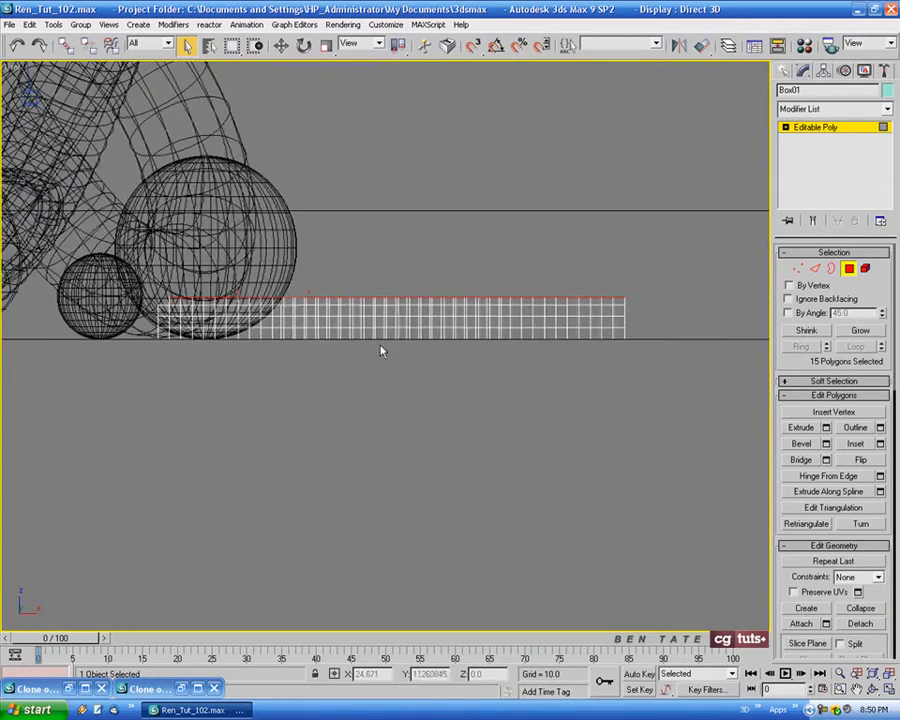
left_click_drag(155, 327, 650, 334)
key("alt+w")
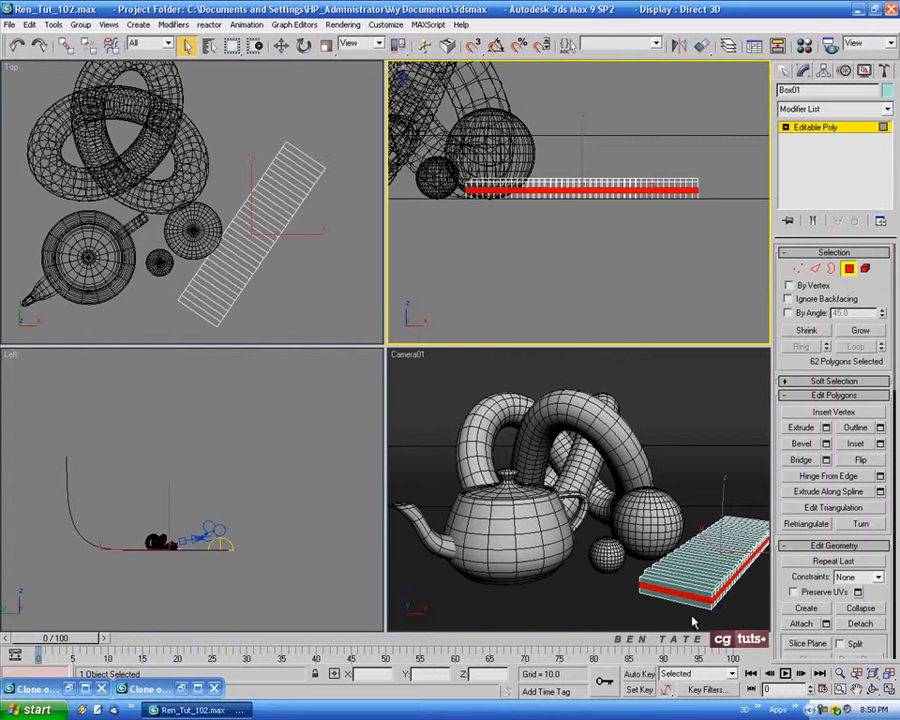
Extrude the selected middle band inward by Local Normal to form a groove, and leave polygon editing
right_click(716, 613)
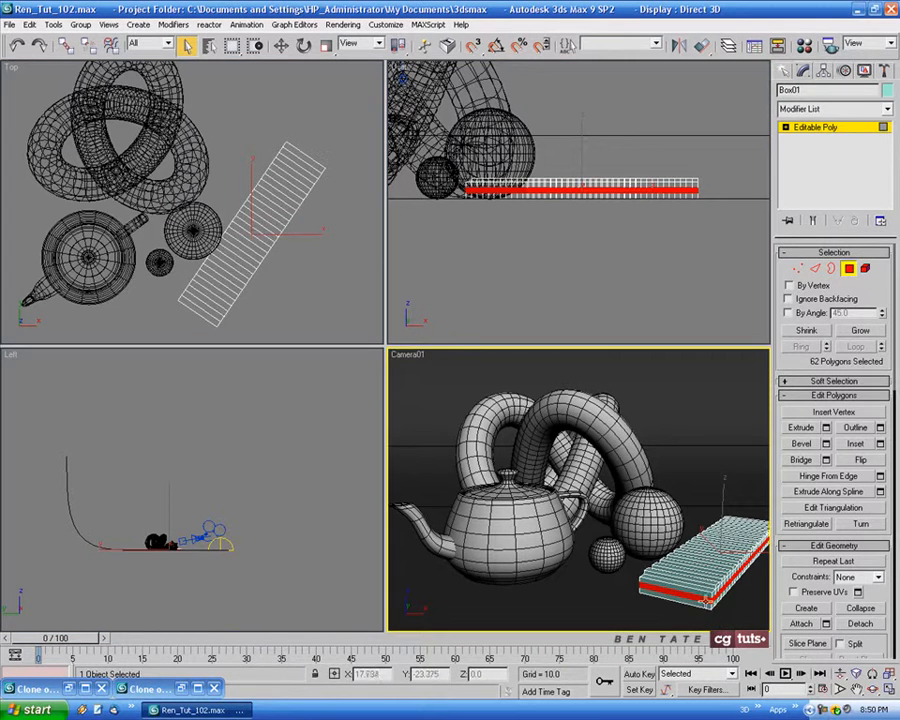
key("alt+w")
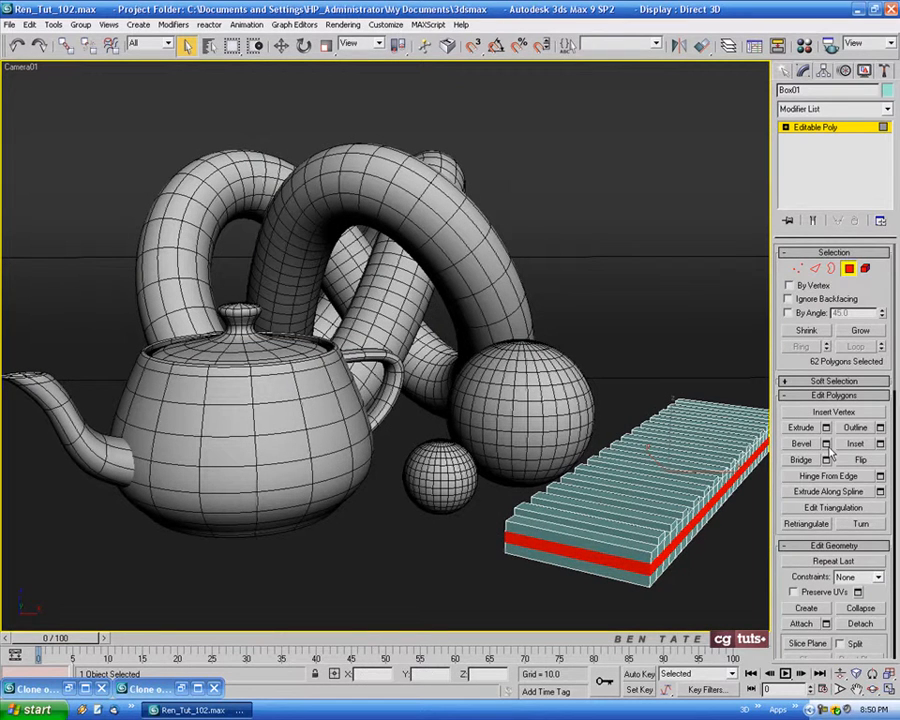
left_click(826, 428)
left_click(407, 352)
left_click_drag(516, 344, 522, 540)
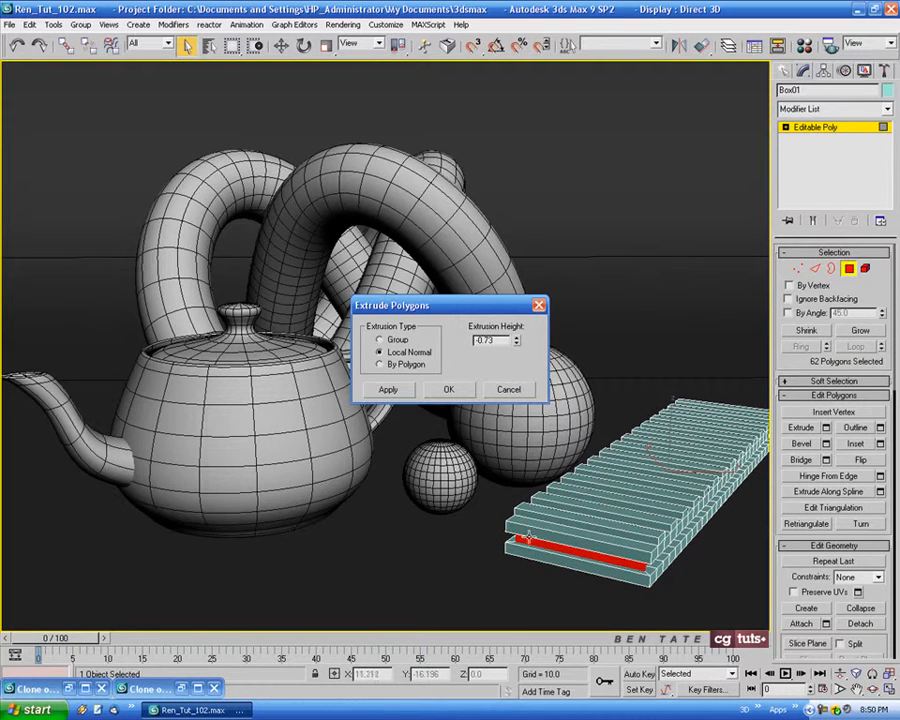
left_click_drag(498, 342, 418, 344)
key("Return")
left_click(440, 391)
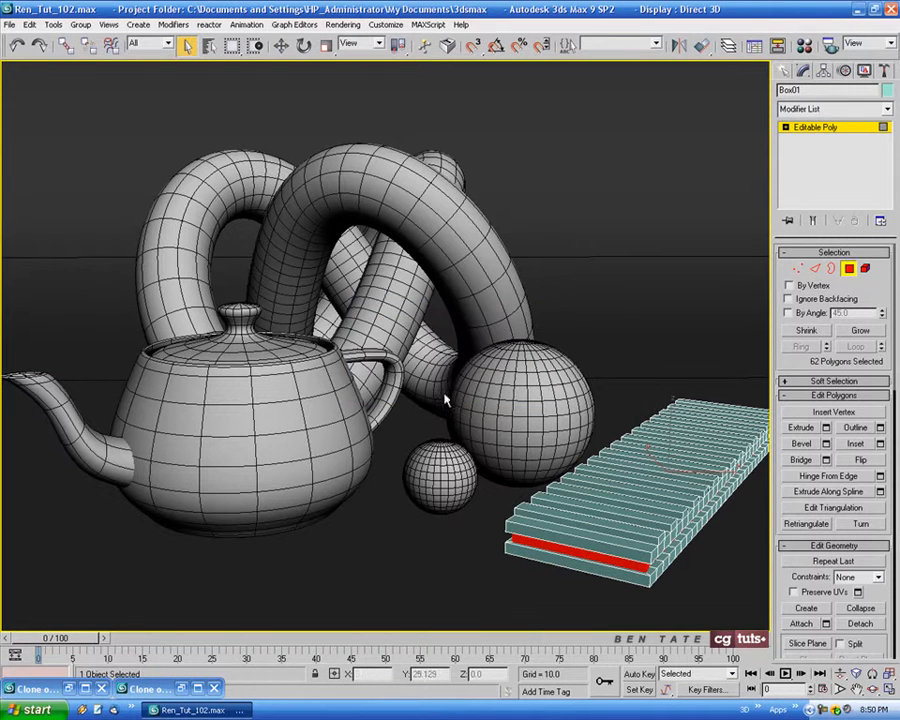
left_click(850, 270)
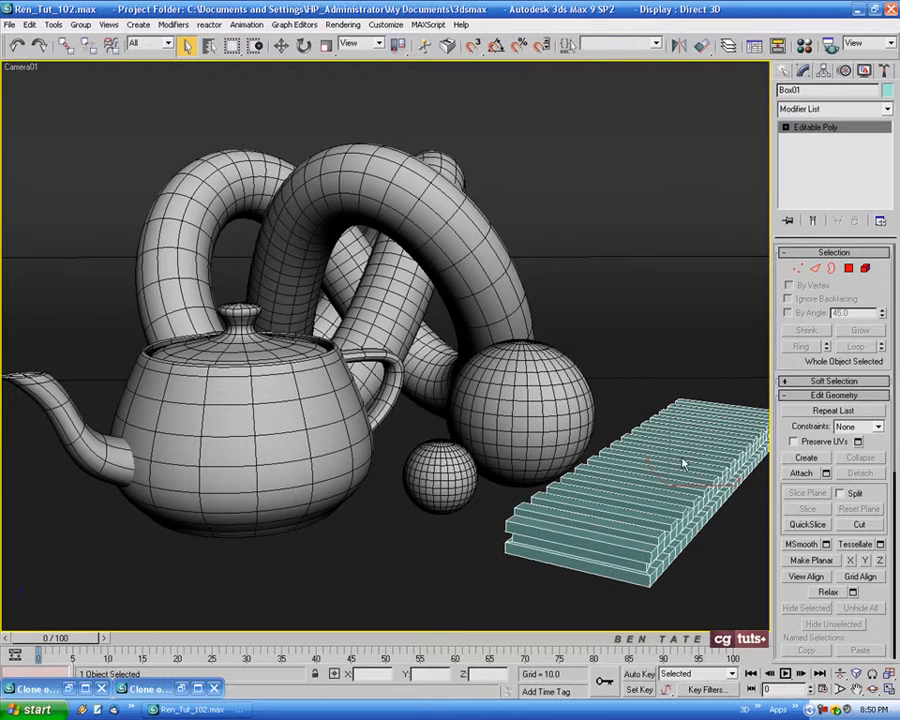
Set the box's object colour to black and assign it the 01 - Default material
left_click(561, 393)
left_click(516, 434)
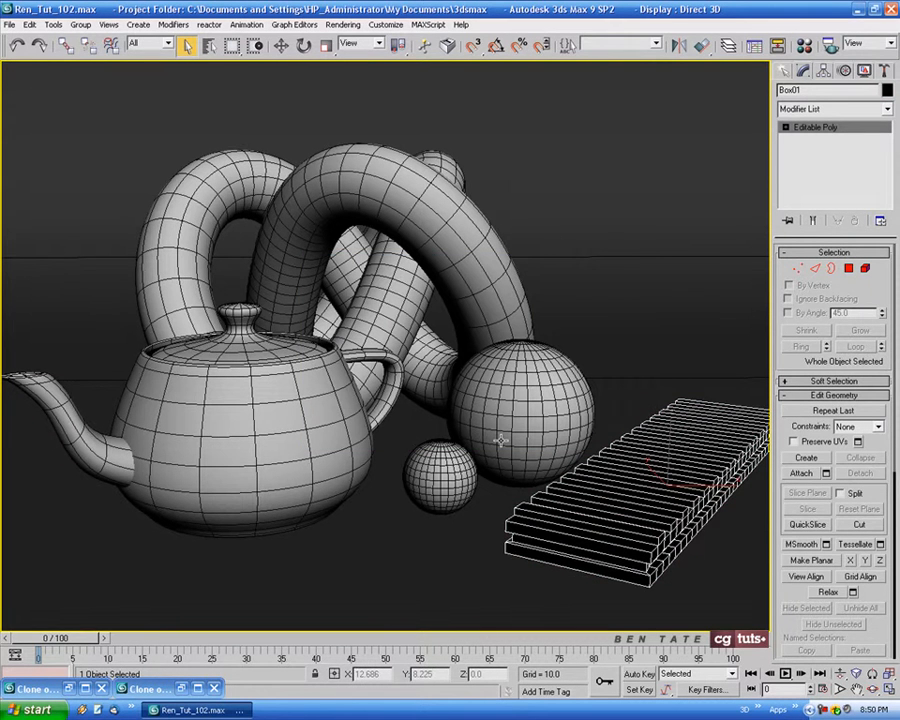
key("m")
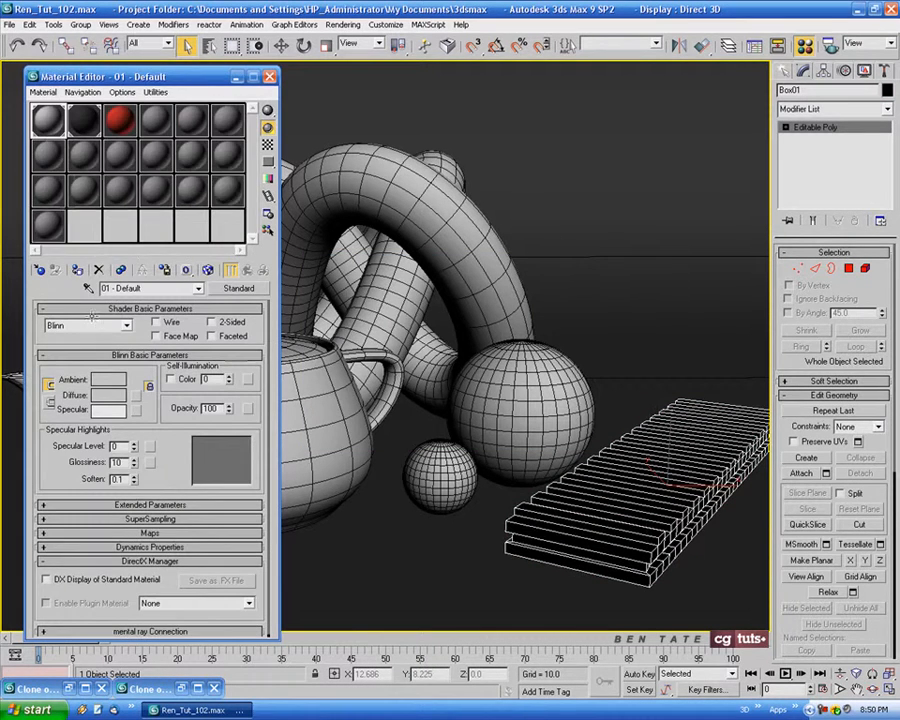
left_click(270, 77)
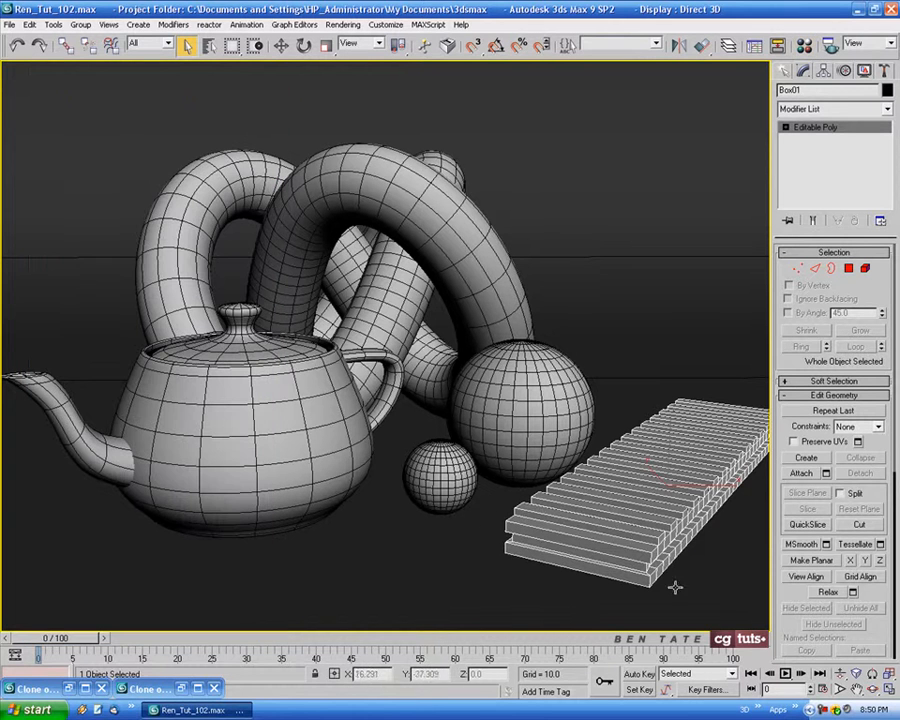
Move the ridged box slightly toward the spheres and adjust the camera so the whole box is in frame
left_click(281, 46)
left_click_drag(704, 493, 691, 492)
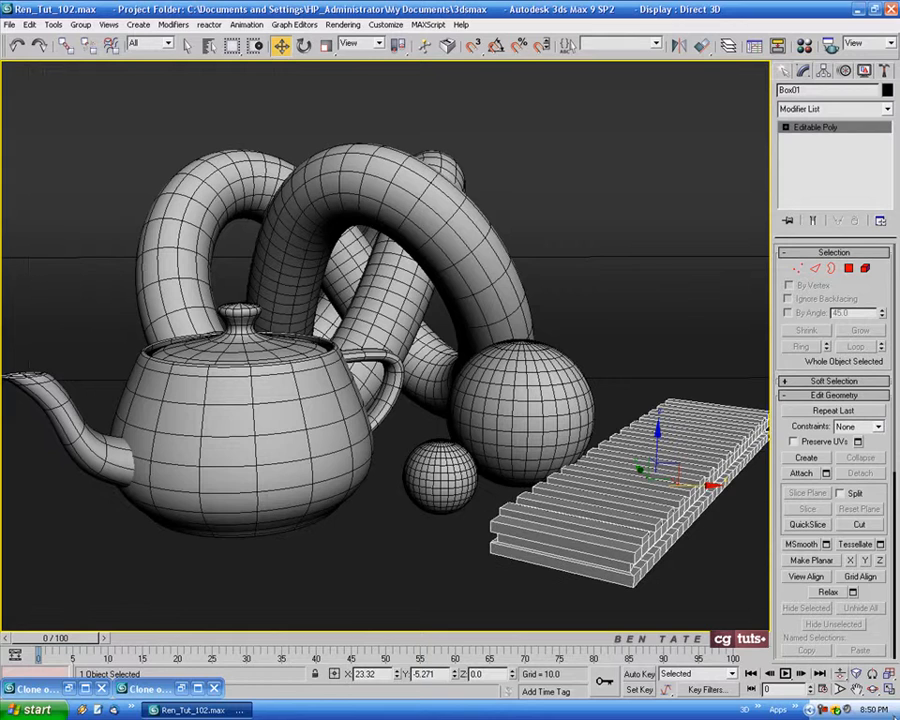
key("c")
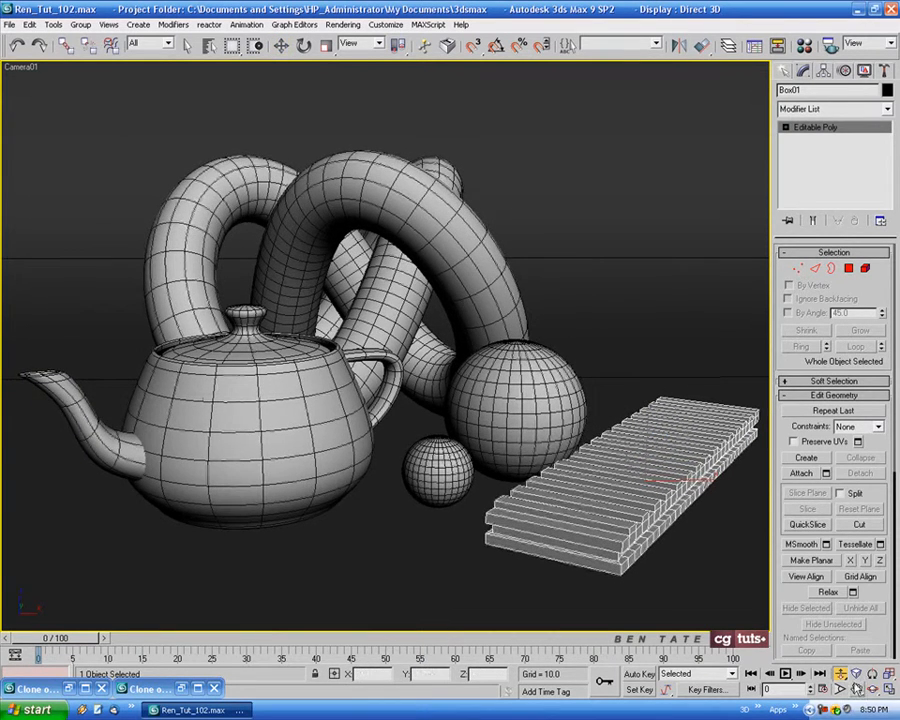
left_click_drag(621, 494, 615, 497)
left_click(873, 689)
left_click_drag(437, 386, 437, 389)
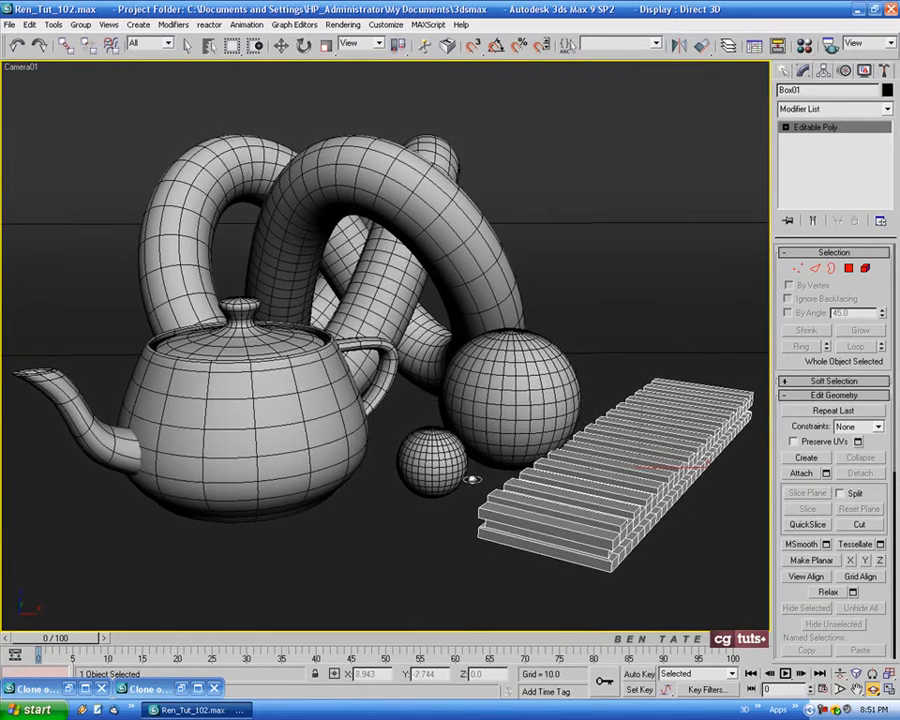
Render the Camera01 view, keep a clone of the rendered frame for comparison, and close the original
key("shift+q")
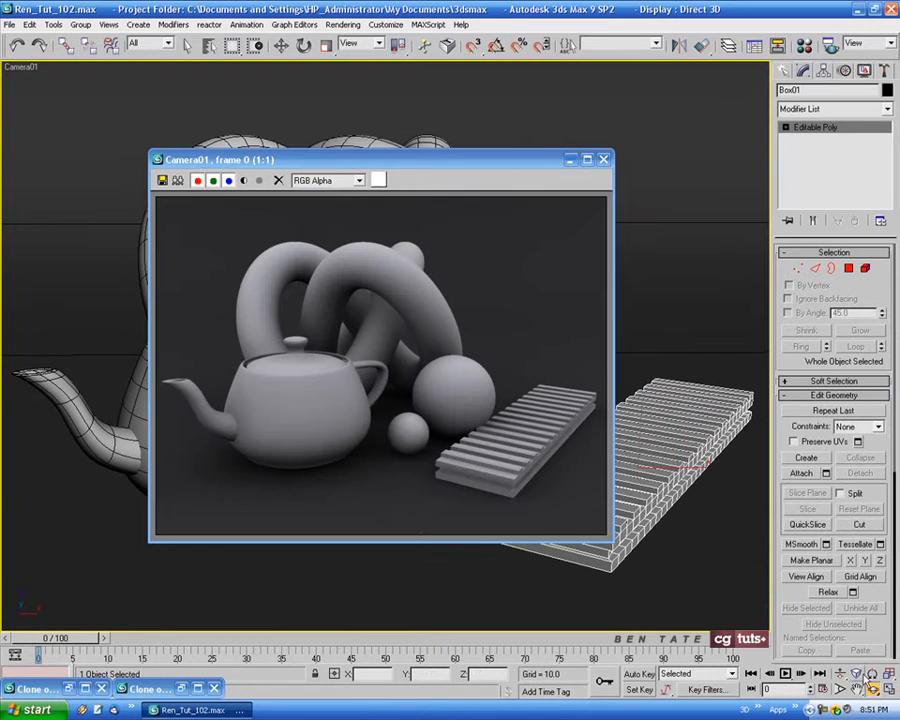
left_click_drag(461, 167, 455, 173)
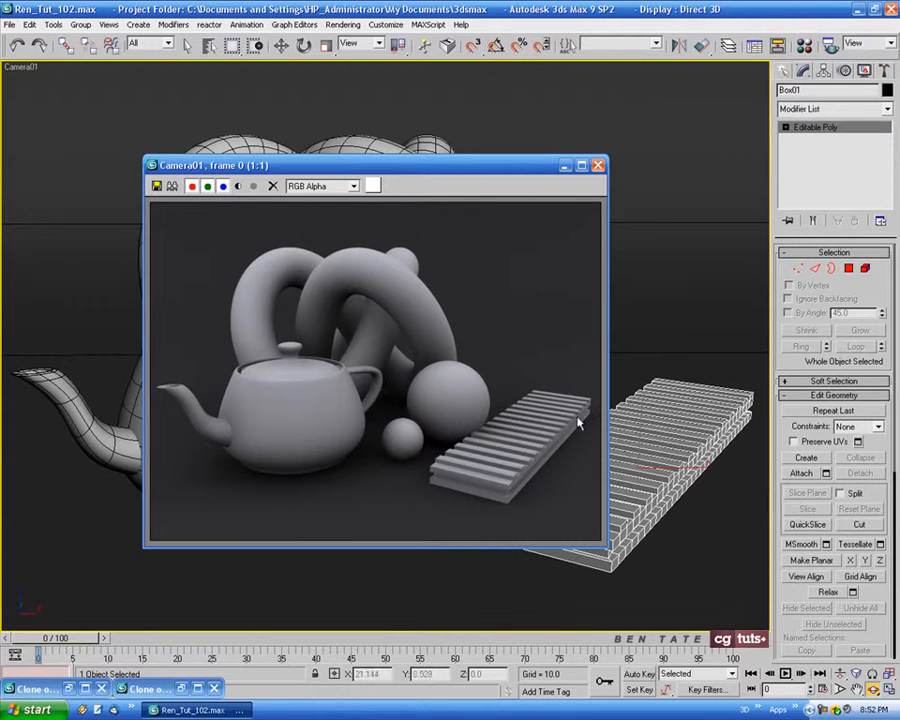
left_click(176, 189)
left_click(633, 176)
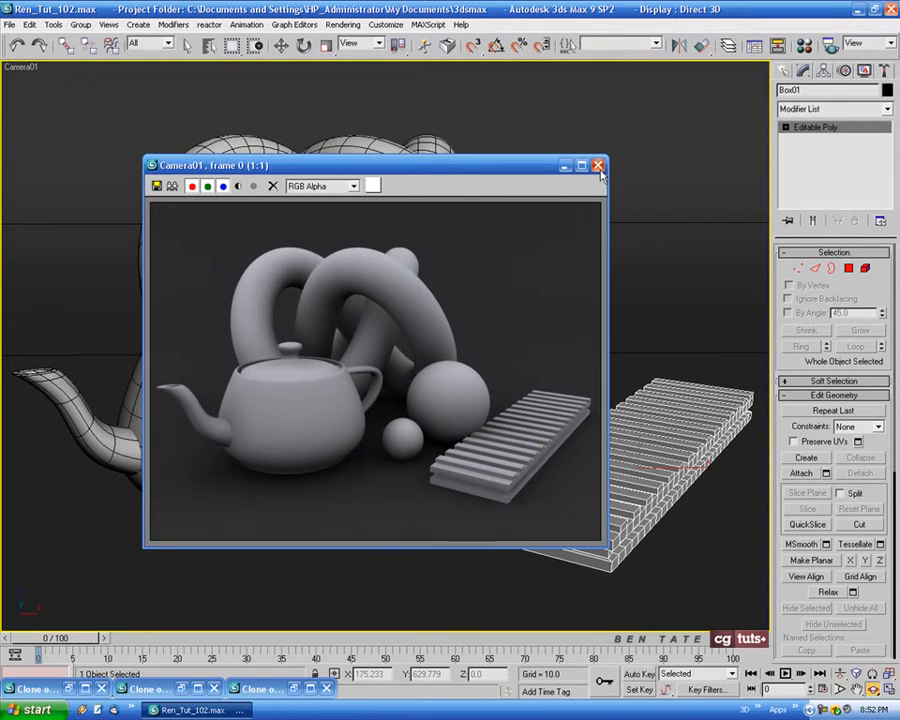
left_click(598, 166)
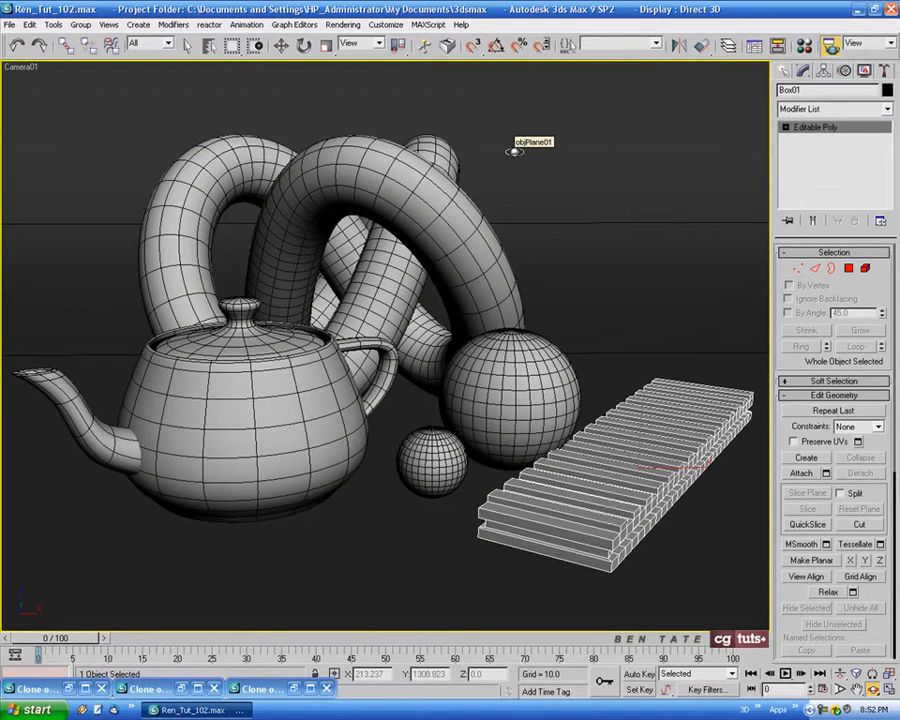
Look through the mental ray Indirect Illumination settings for Final Gather, Caustics and Global Illumination
key("F10")
left_click_drag(381, 100, 231, 139)
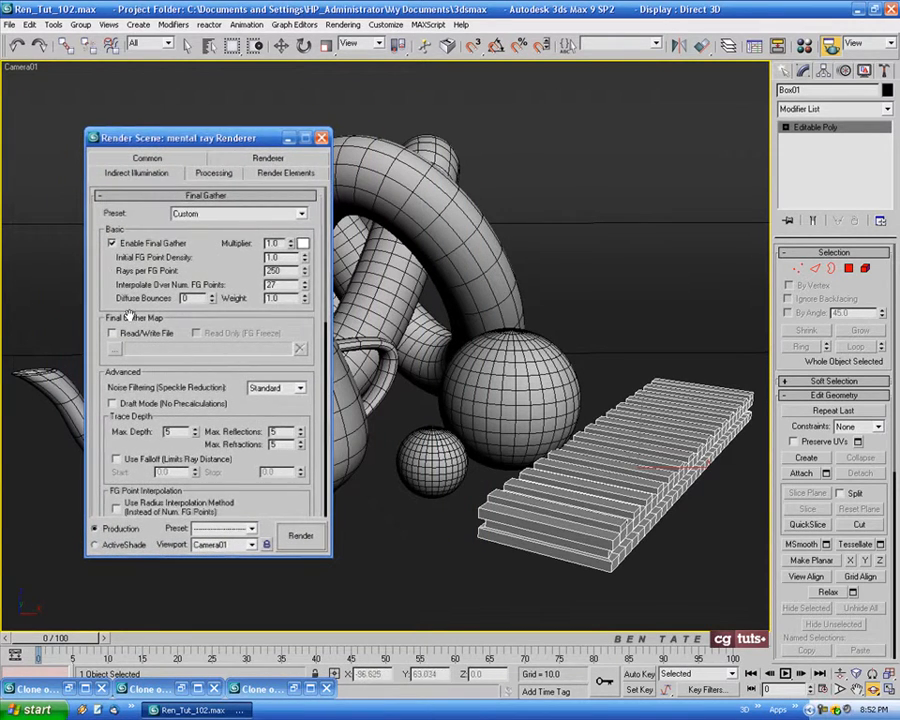
scroll(90, 415, "down", 8)
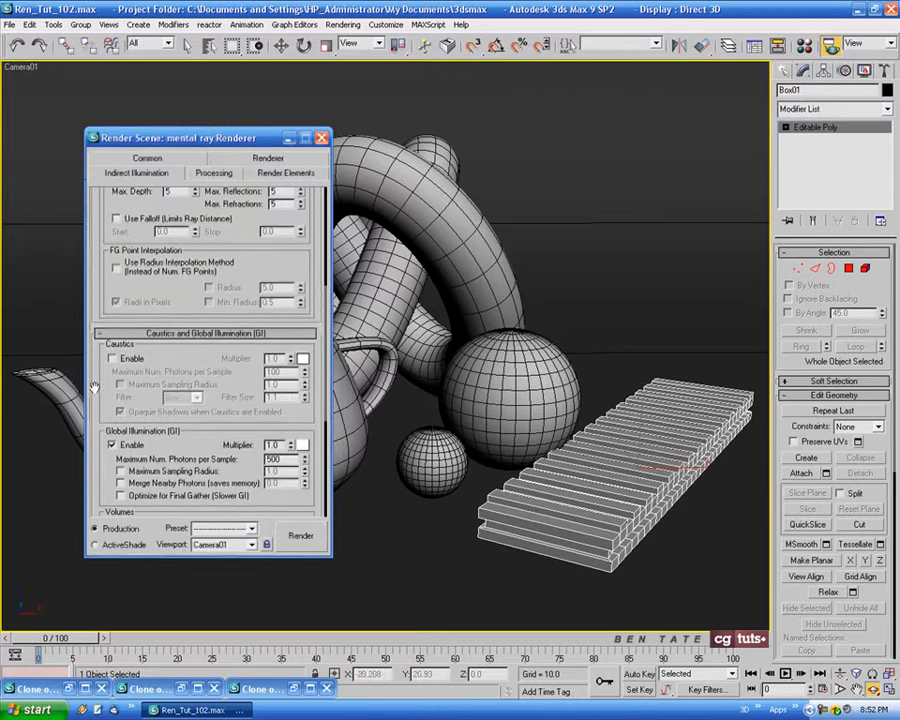
scroll(104, 257, "down", 2)
scroll(105, 300, "up", 10)
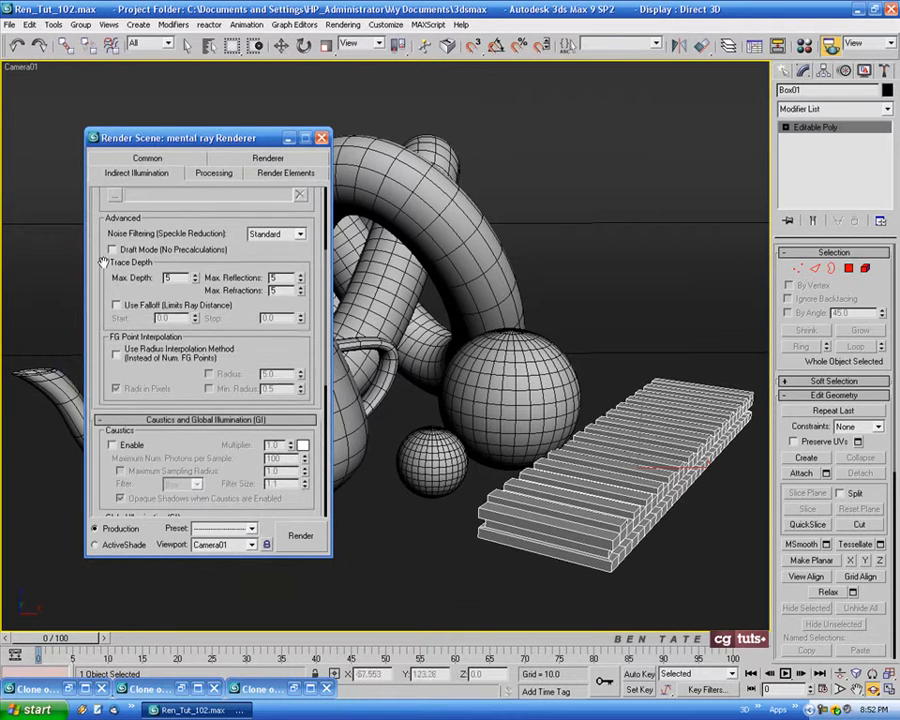
scroll(104, 395, "up", 2)
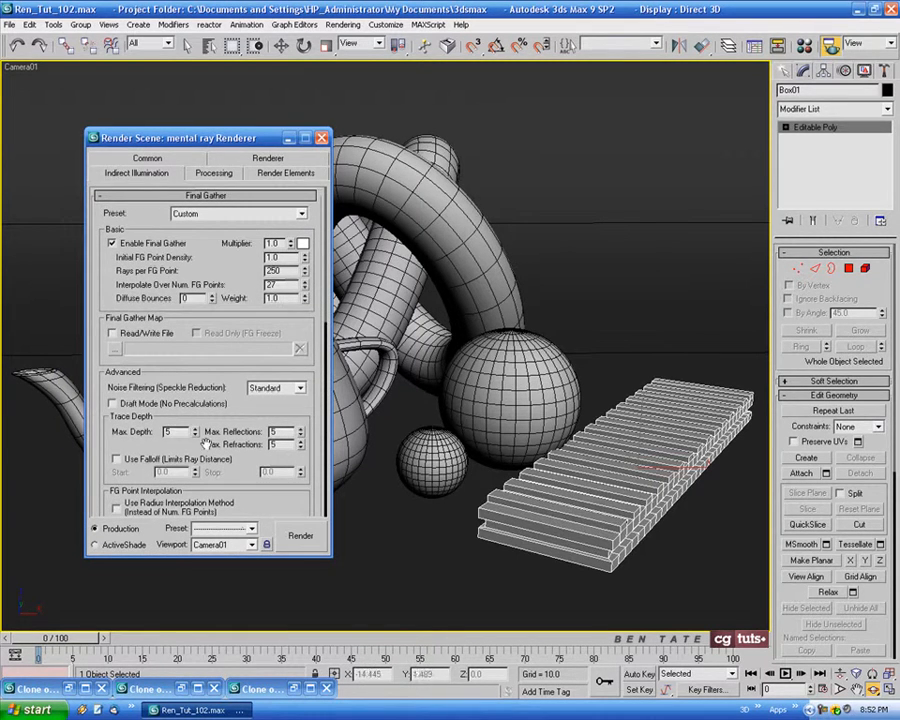
scroll(312, 432, "down", 5)
scroll(314, 450, "up", 5)
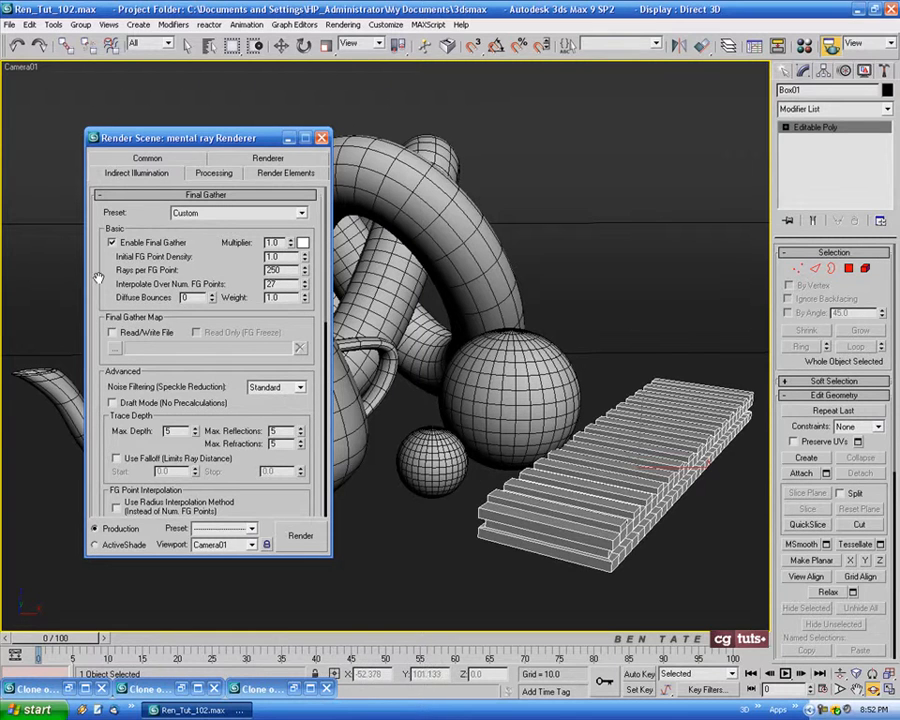
Test-render the camera view with the Final Gather Multiplier set to 3.0
left_click_drag(209, 137, 188, 140)
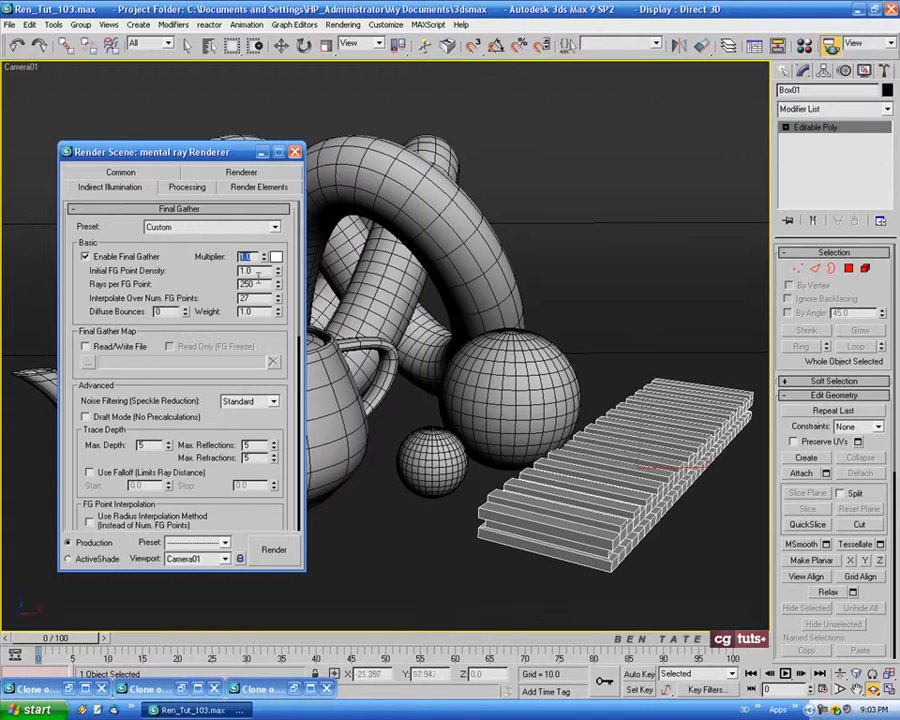
type("3")
left_click(272, 553)
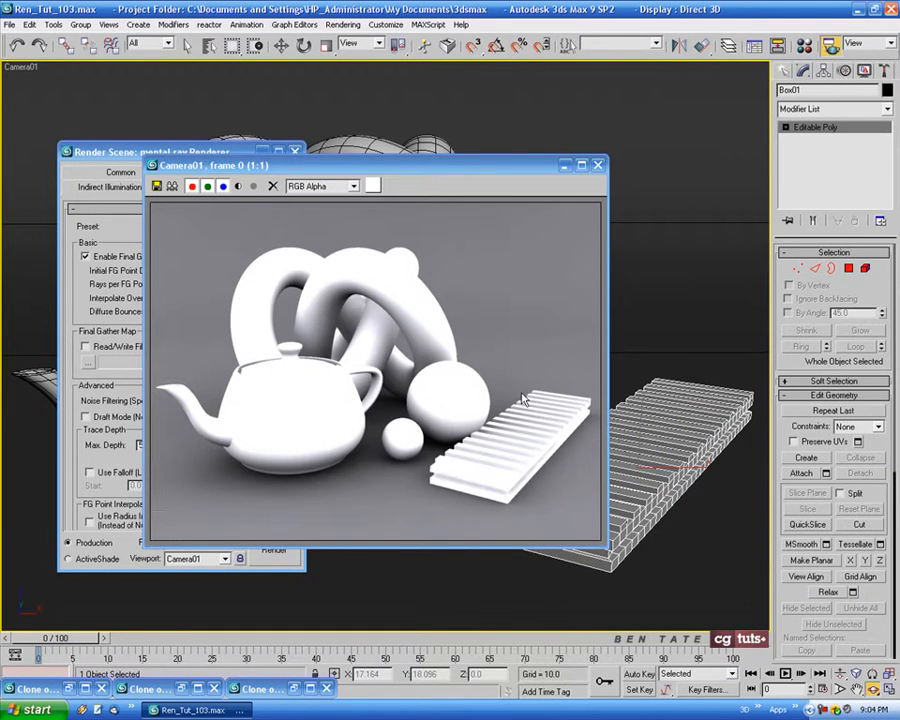
left_click_drag(479, 173, 526, 174)
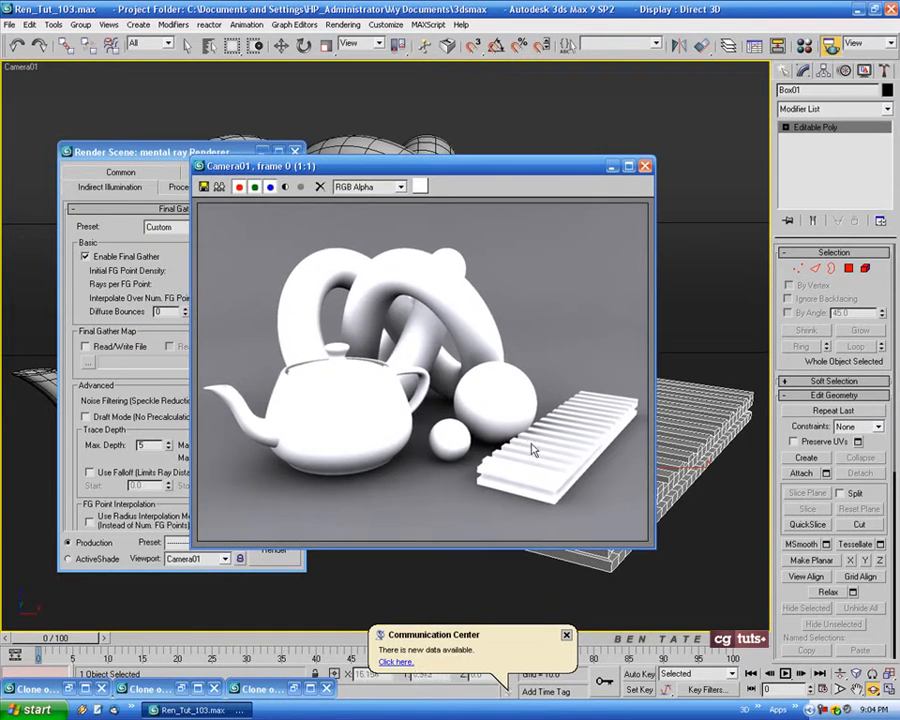
left_click(568, 637)
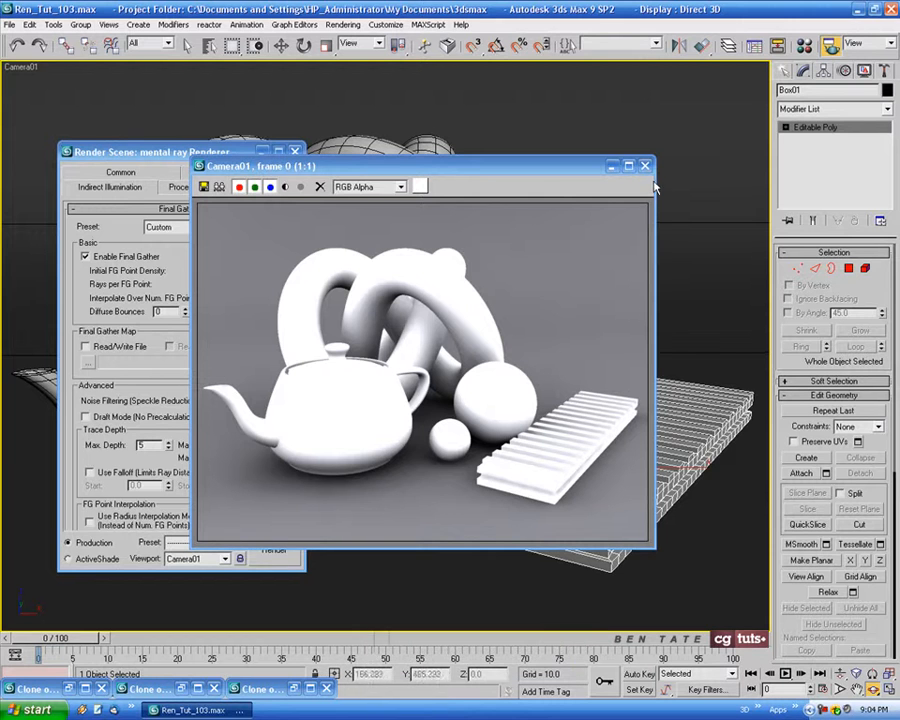
left_click(644, 168)
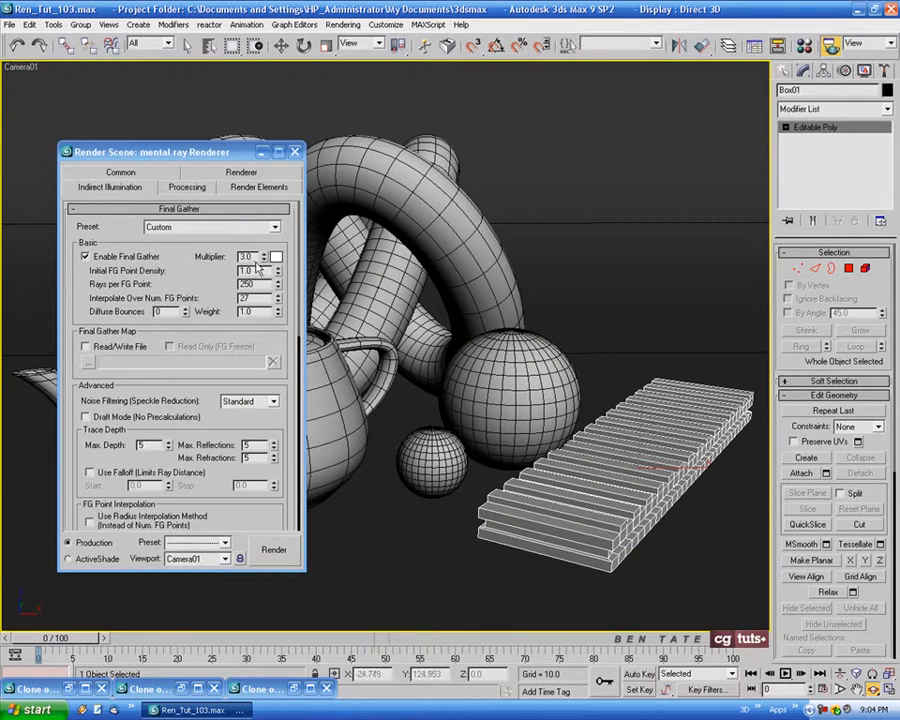
Set the Final Gather Multiplier to 1.0 and its colour to a light blue of about 0.529, 0.608, 0.812
double_click(257, 256)
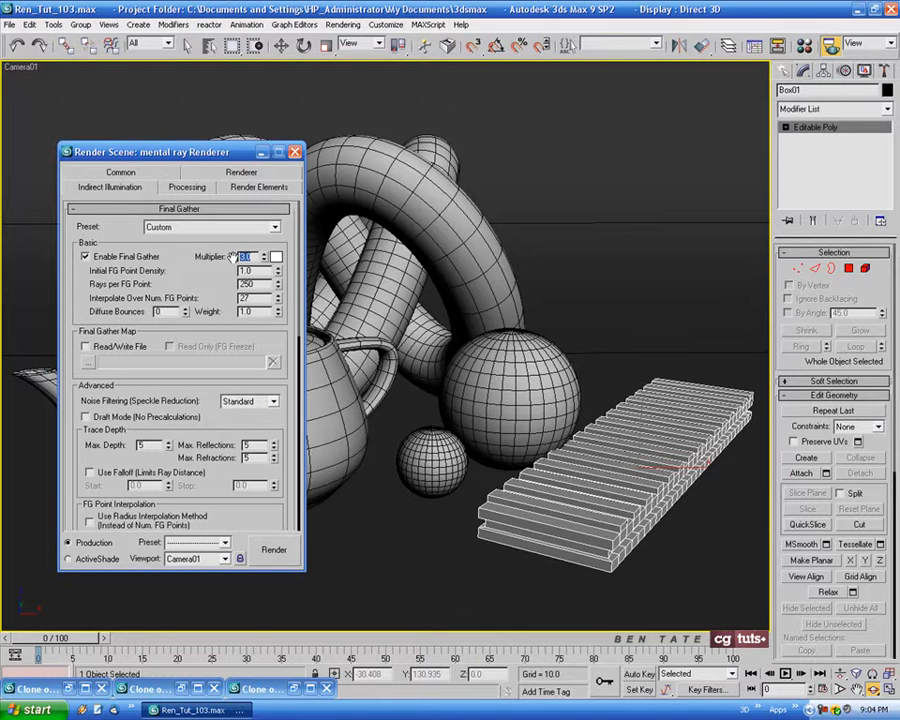
type("1")
left_click(289, 247)
left_click(276, 257)
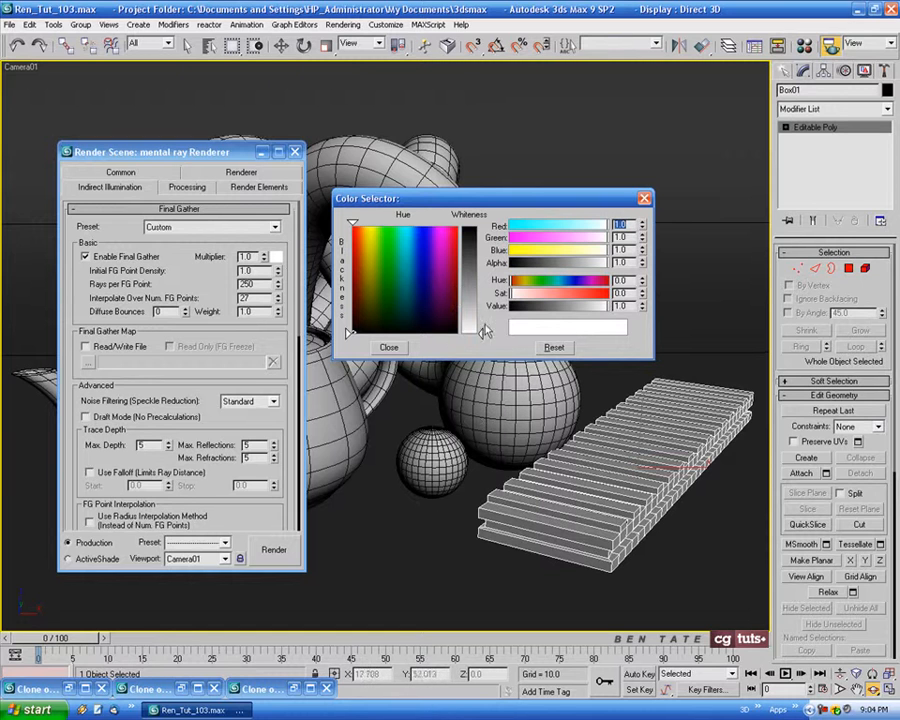
left_click(419, 273)
left_click_drag(472, 296, 473, 283)
left_click(388, 347)
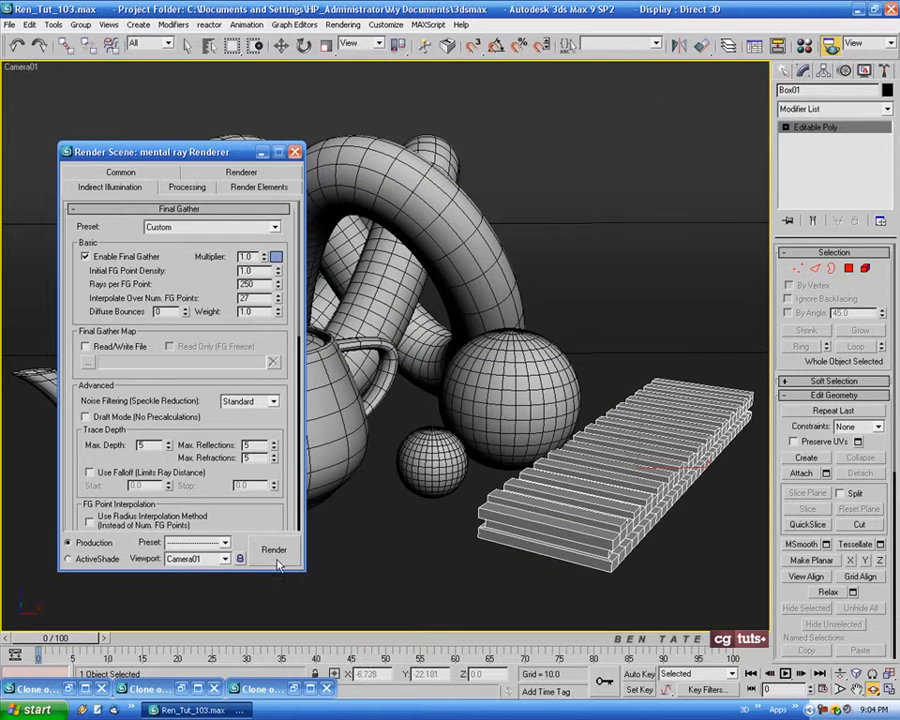
Render the camera view to check the blue Final Gather tint, and close the rendered frame
left_click(274, 549)
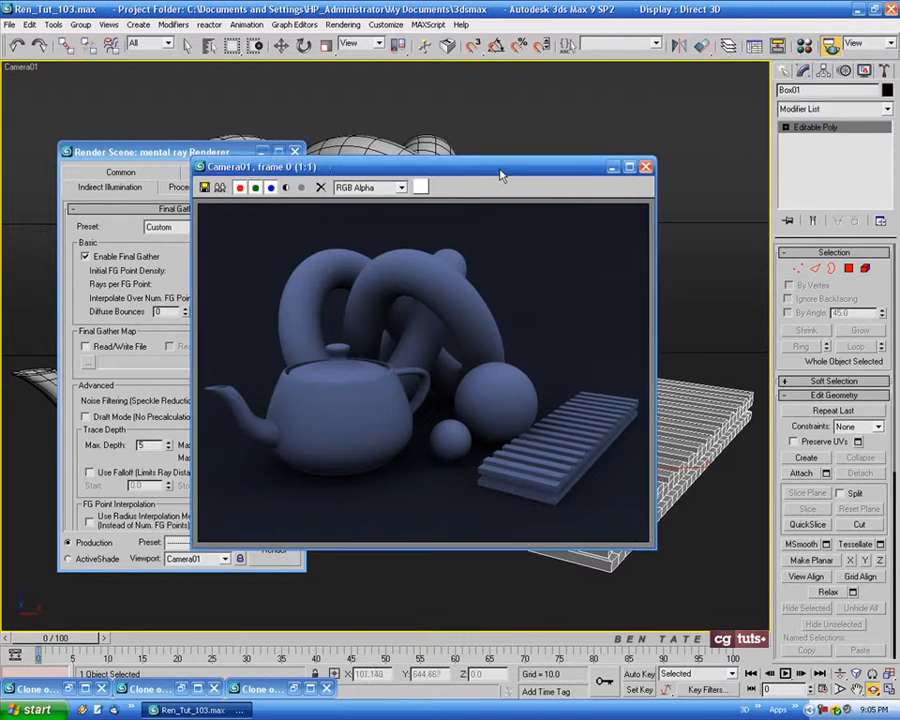
left_click_drag(503, 172, 648, 171)
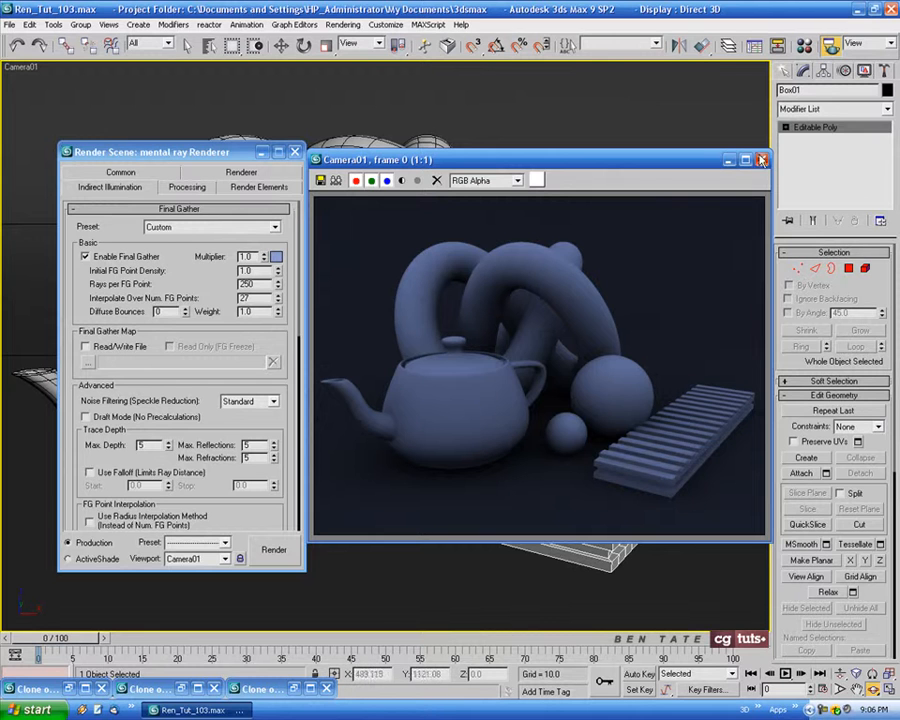
left_click(761, 160)
Set the Final Gather multiplier colour to pure white, with red, green and blue at 1.0
left_click(276, 257)
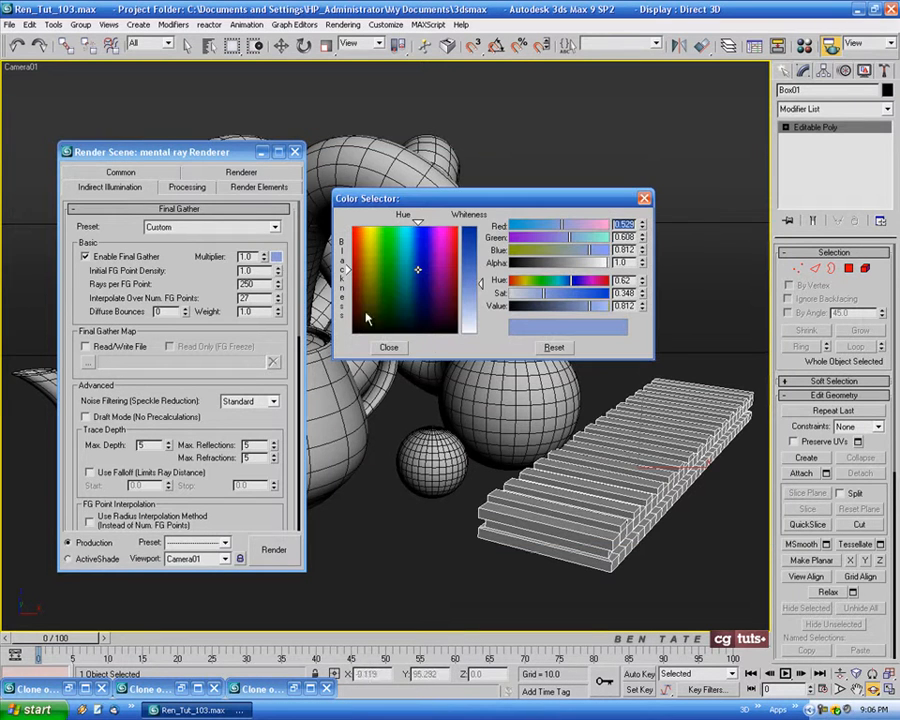
left_click_drag(476, 332, 476, 228)
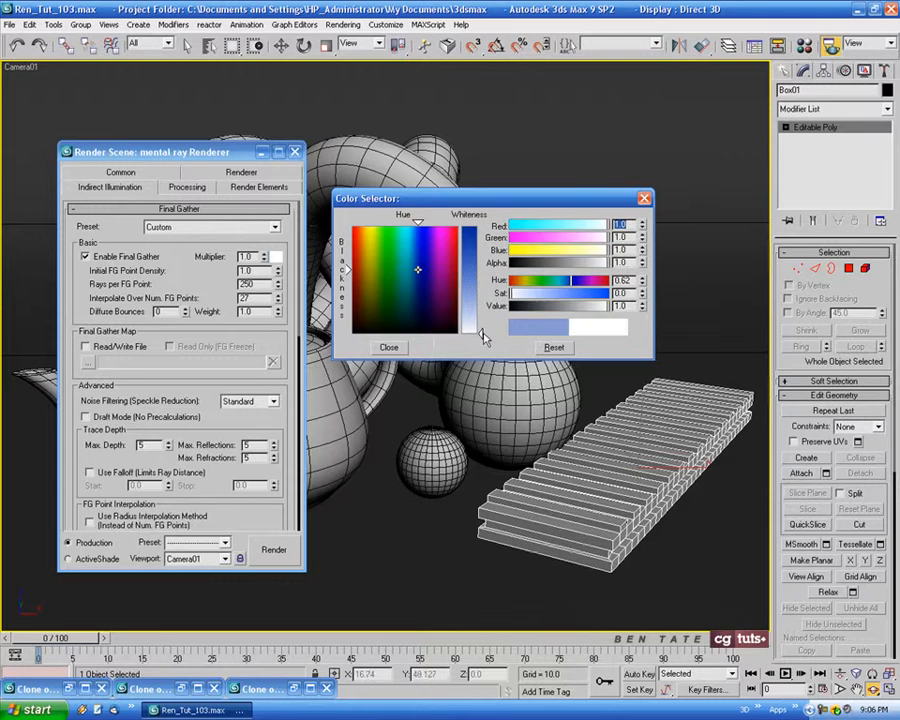
left_click(389, 347)
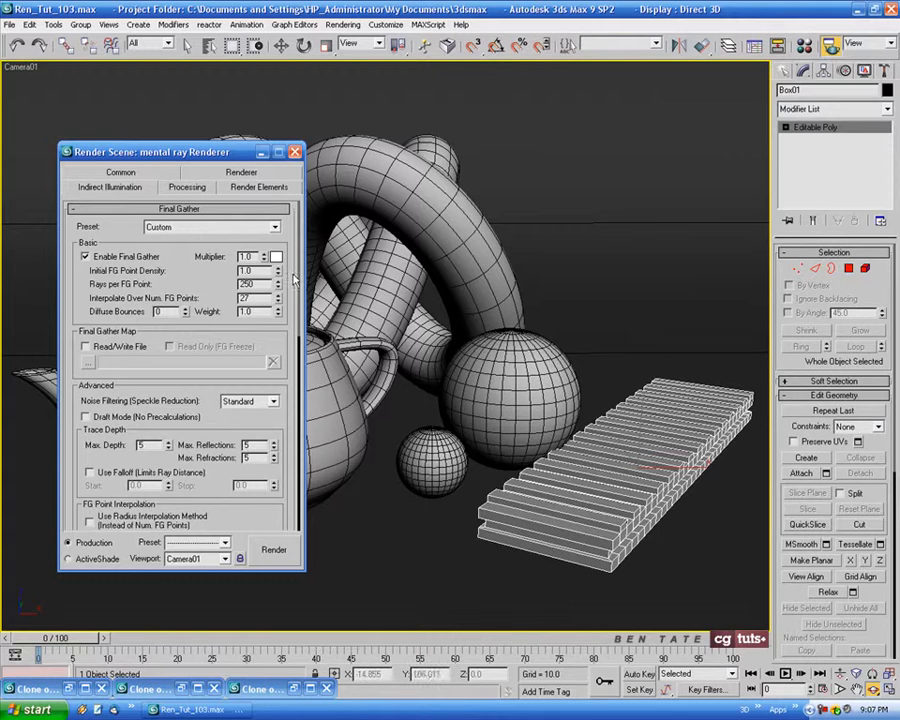
Set the Final Gather Rays per FG Point to 500 and render the camera view
double_click(261, 284)
type("5")
left_click(273, 551)
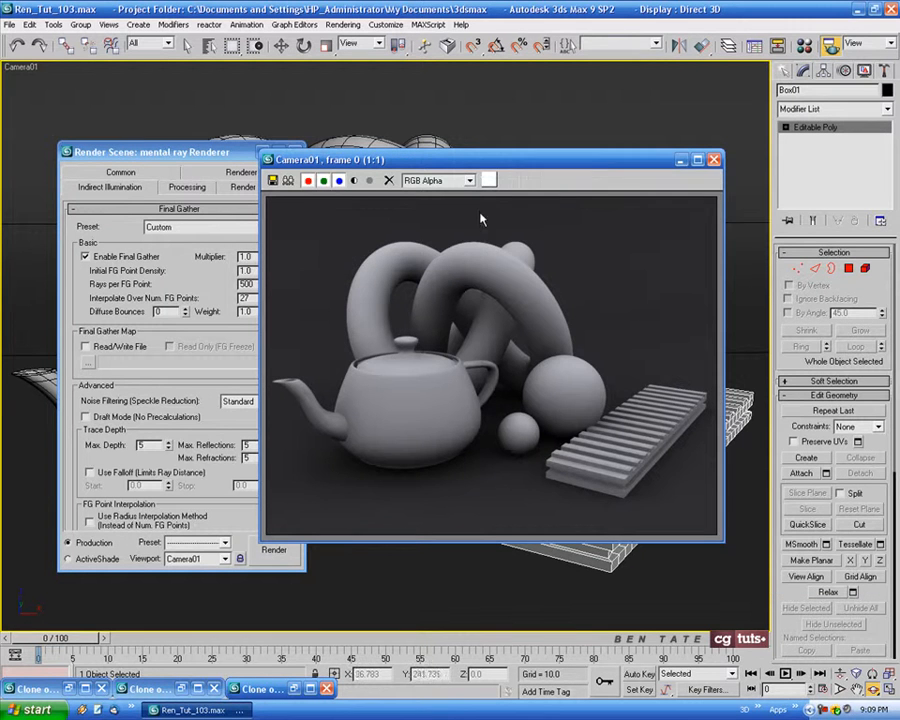
Restore the latest cloned render and arrange it beside the new 500-ray render to compare the shading
left_click_drag(501, 168, 586, 170)
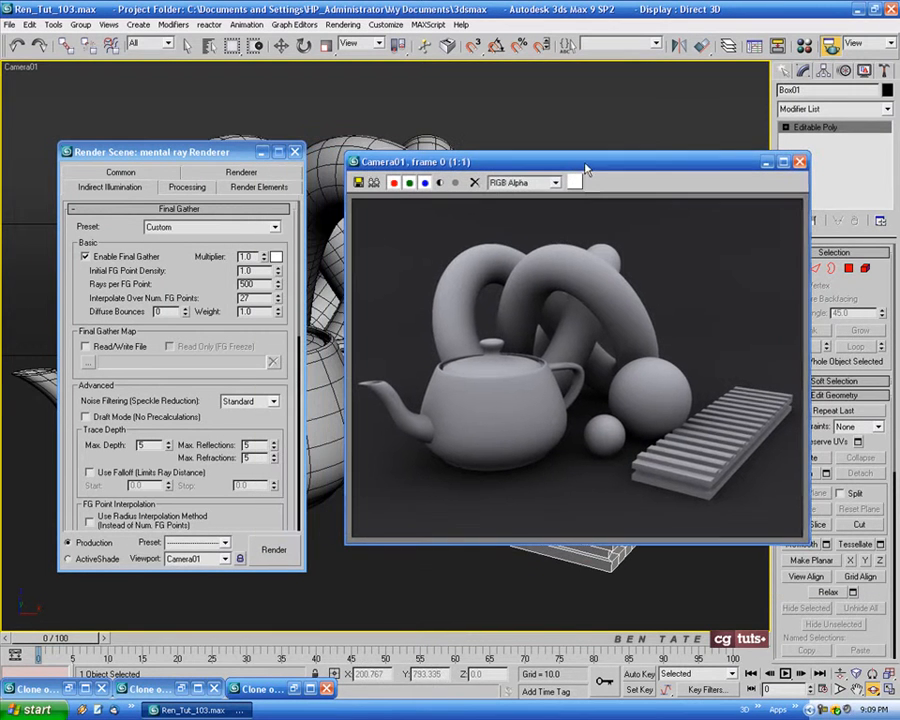
left_click(294, 689)
mouse_move(302, 166)
left_mouse_down()
mouse_move(347, 170)
mouse_move(334, 168)
left_mouse_up()
left_click_drag(618, 171, 645, 171)
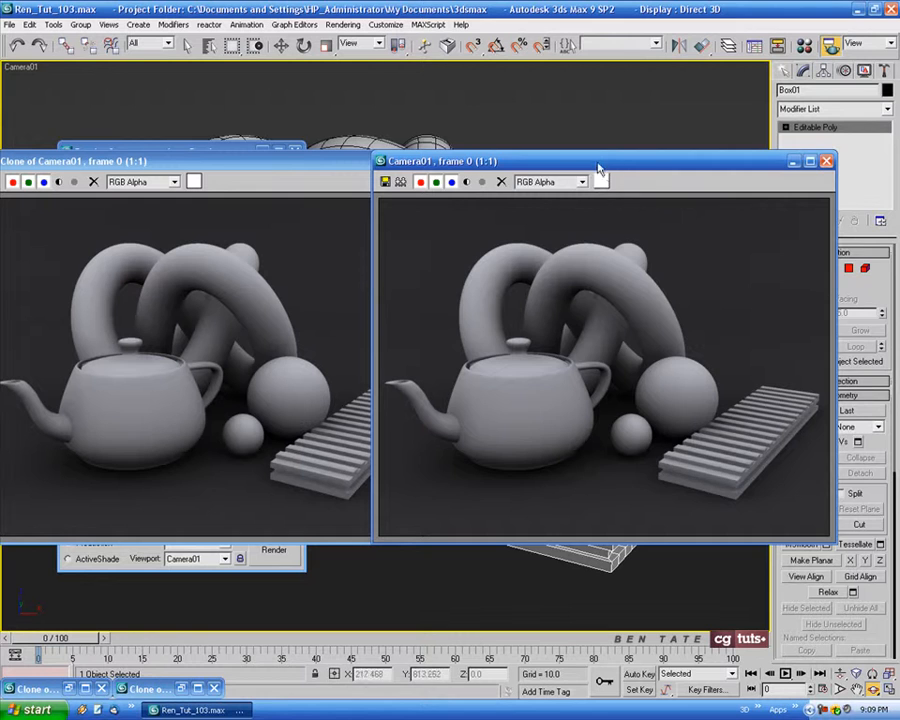
left_click_drag(598, 166, 634, 164)
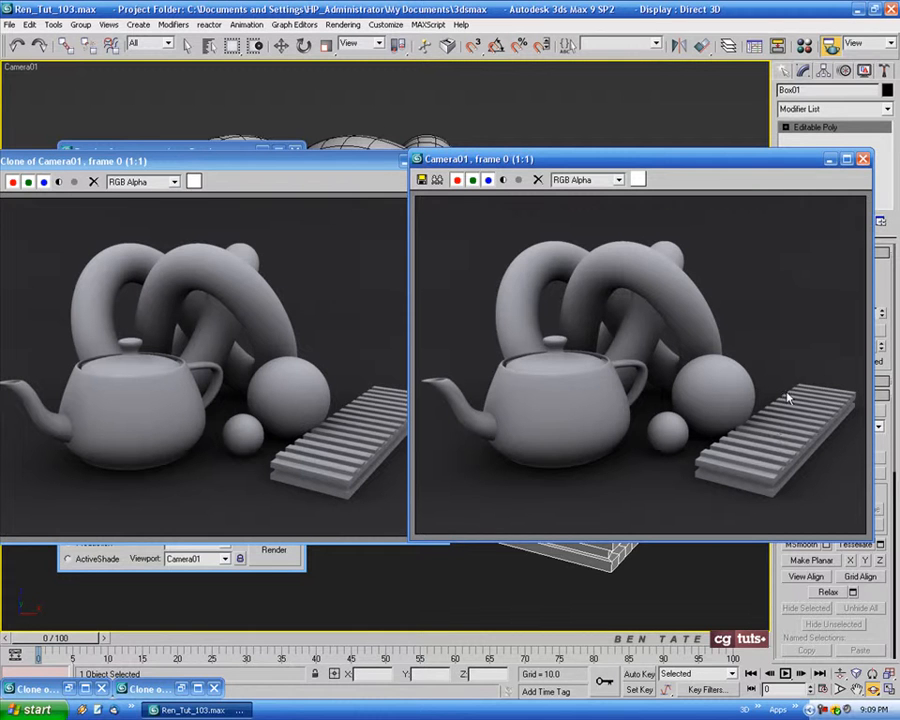
Clone the 500-ray render for reference, and minimise the clones and the original rendered frame
left_click(437, 179)
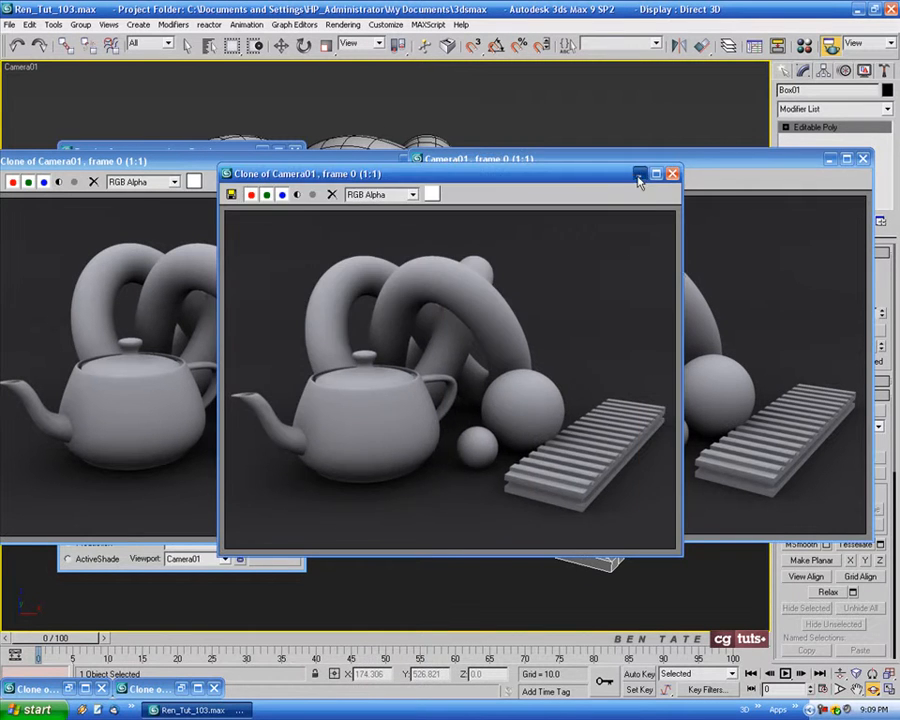
left_click(638, 174)
left_click(831, 158)
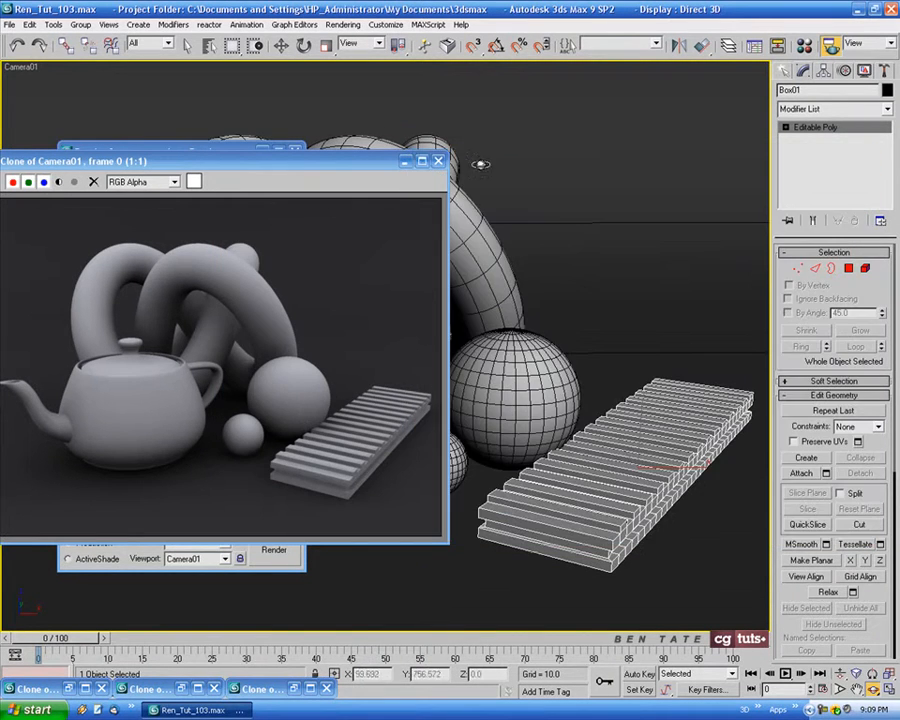
left_click(408, 163)
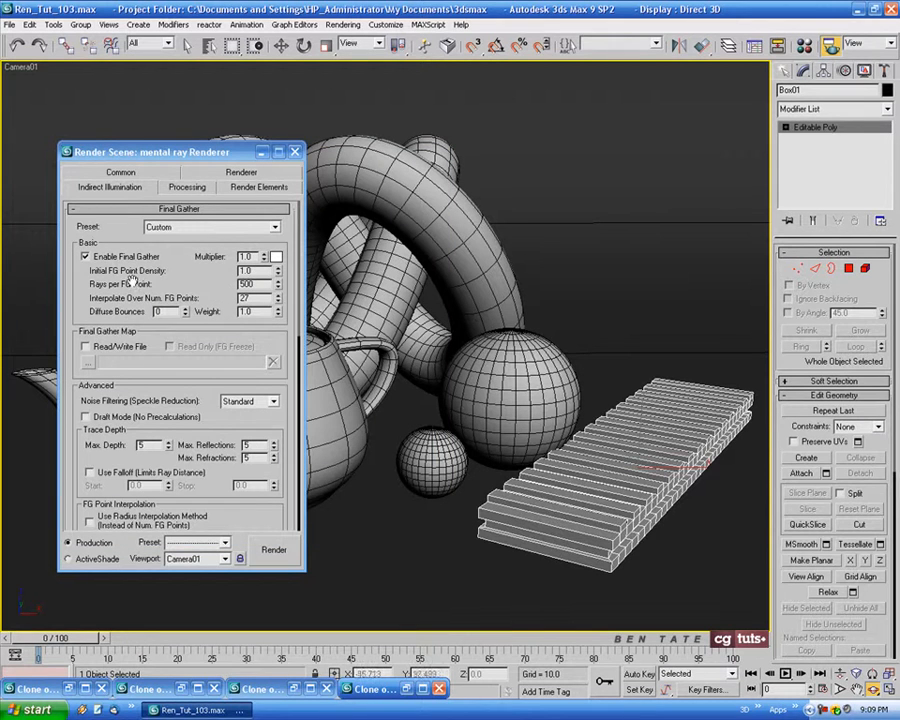
Set the Initial FG Point Density to 3.0 and render the camera view
left_click_drag(259, 270, 223, 270)
type("3")
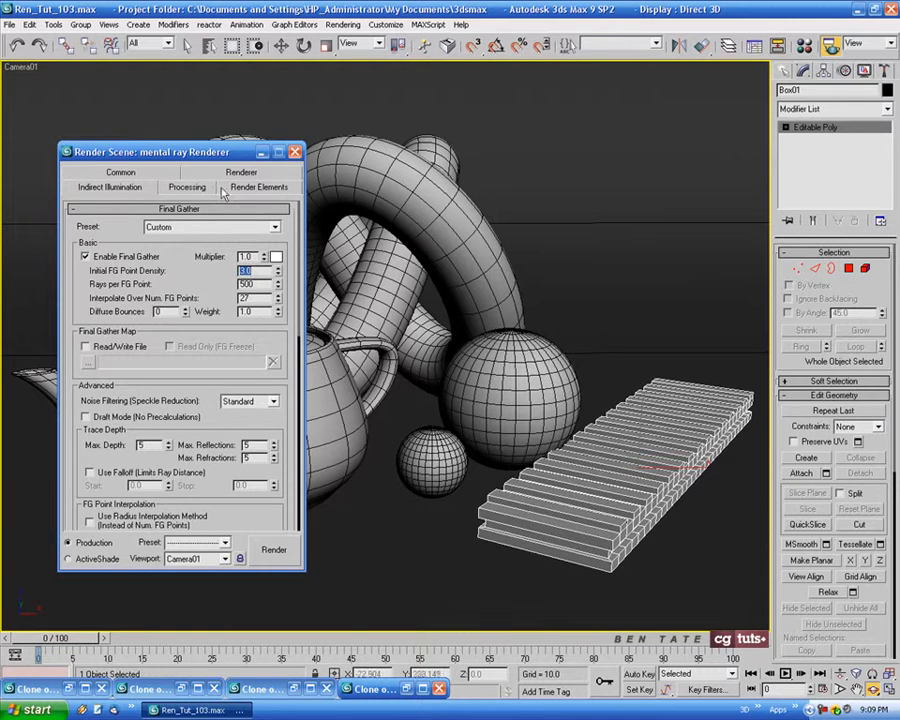
left_click_drag(218, 151, 231, 147)
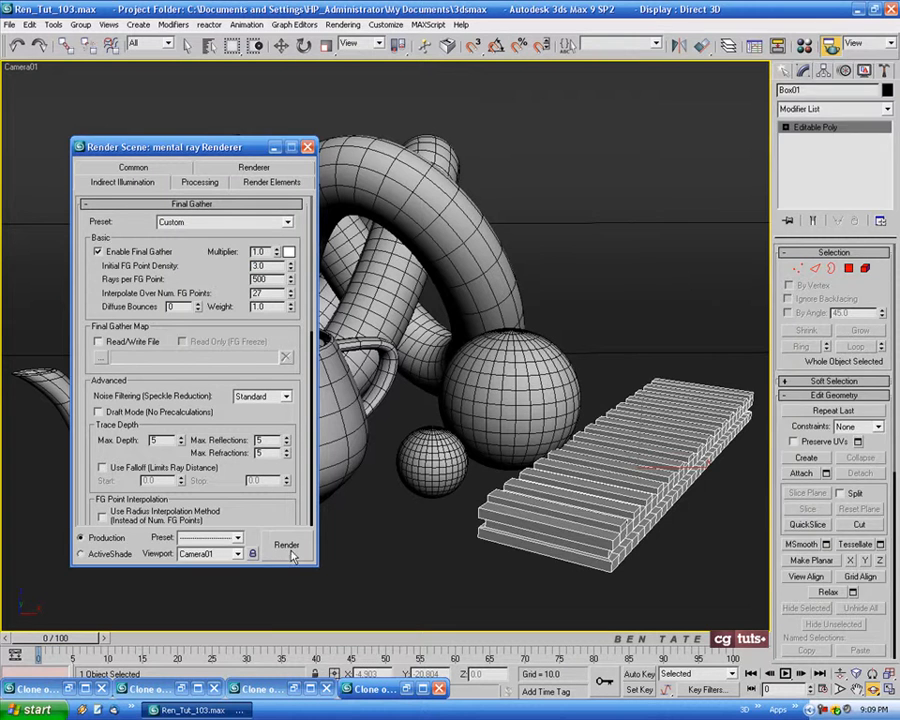
left_click(287, 549)
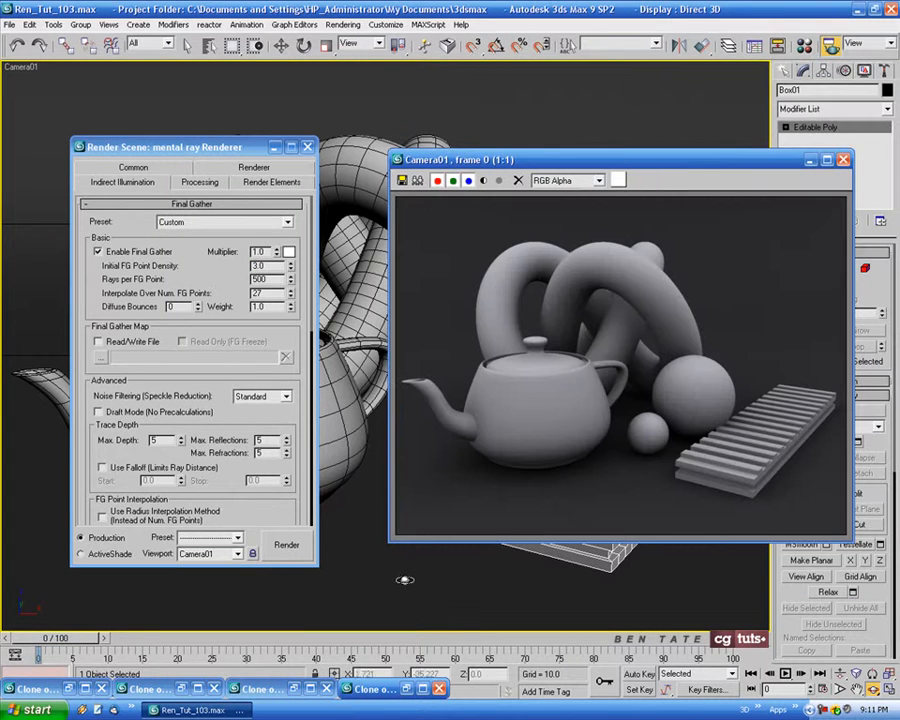
Place the restored earlier clone beside the density 3.0 render and compare the shading around the objects
left_click(408, 689)
left_click_drag(374, 163, 405, 162)
left_click_drag(643, 165, 668, 166)
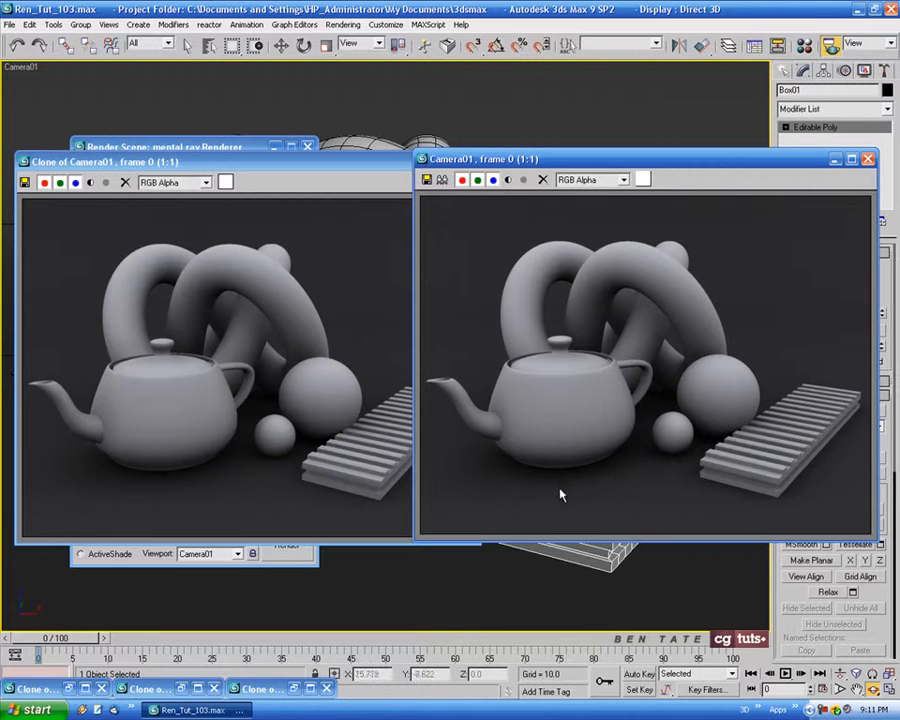
left_click_drag(668, 163, 687, 164)
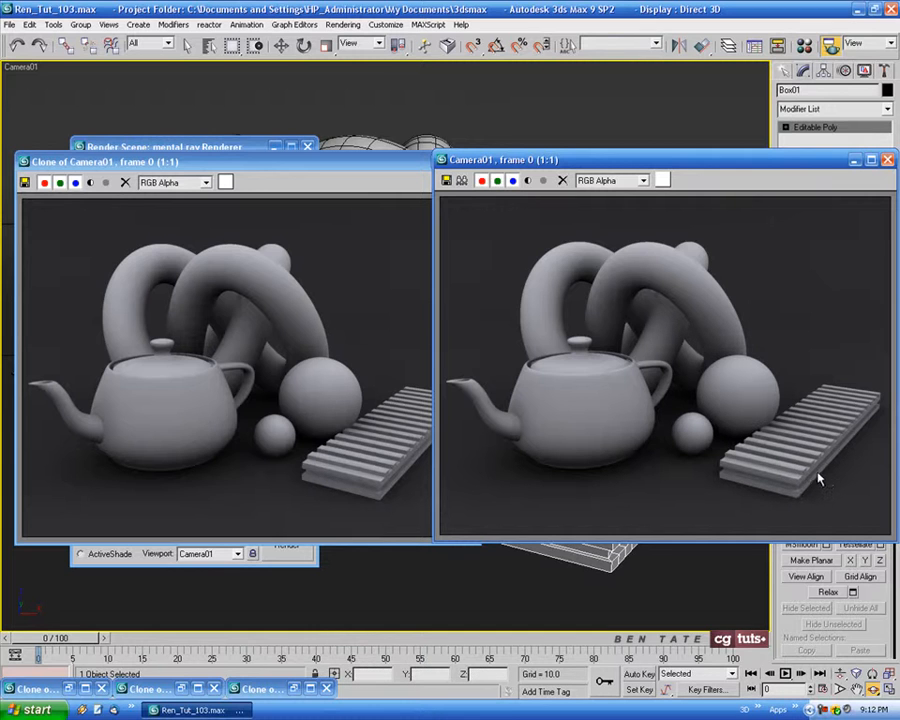
left_click_drag(740, 172, 672, 170)
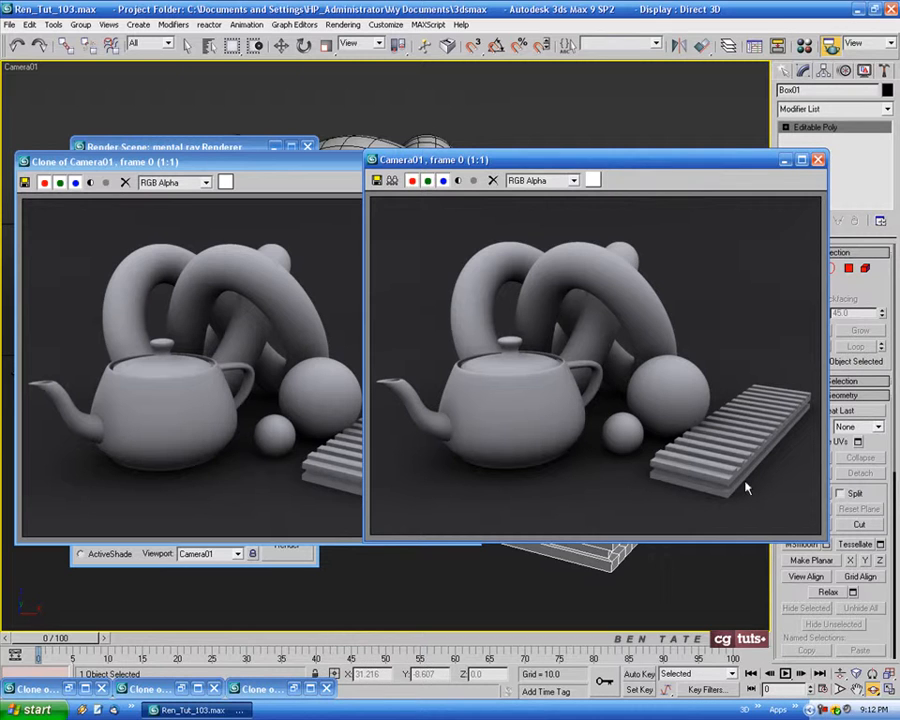
Clone the density 3.0 render, close its original frame, and minimise the cloned frames
left_click(393, 181)
left_click(640, 174)
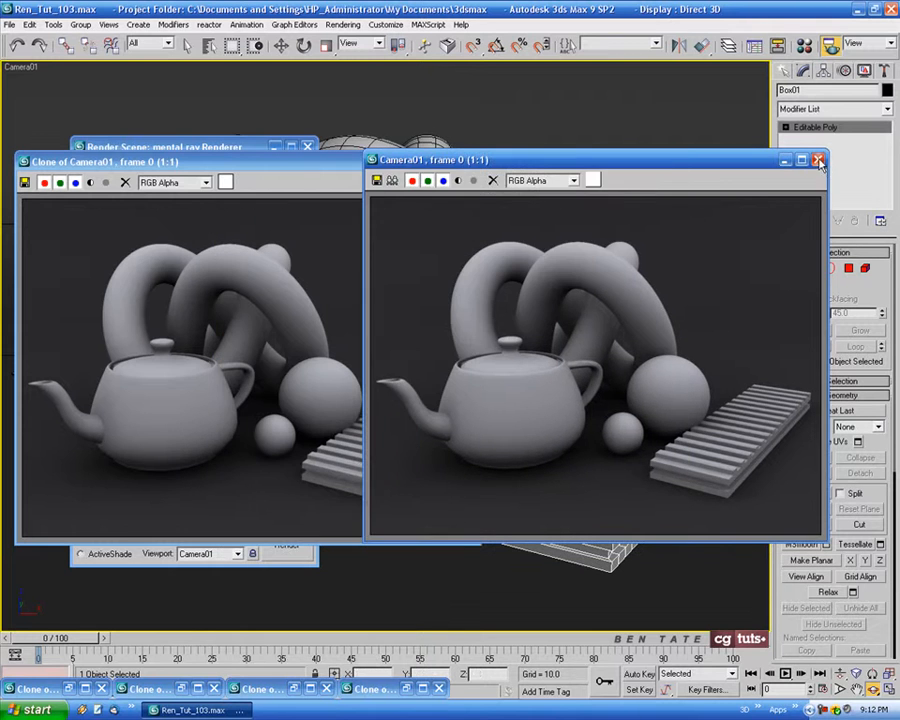
left_click(818, 159)
left_click(471, 163)
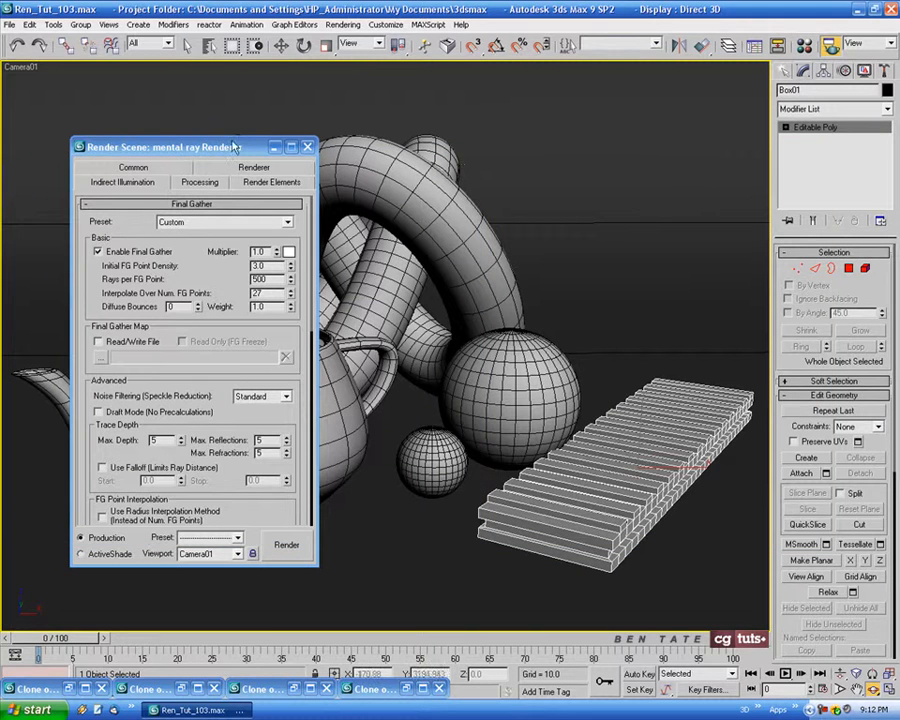
Set the Rays per FG Point to 1000 and render the camera view
mouse_move(229, 147)
left_mouse_down()
mouse_move(259, 148)
mouse_move(246, 149)
left_mouse_up()
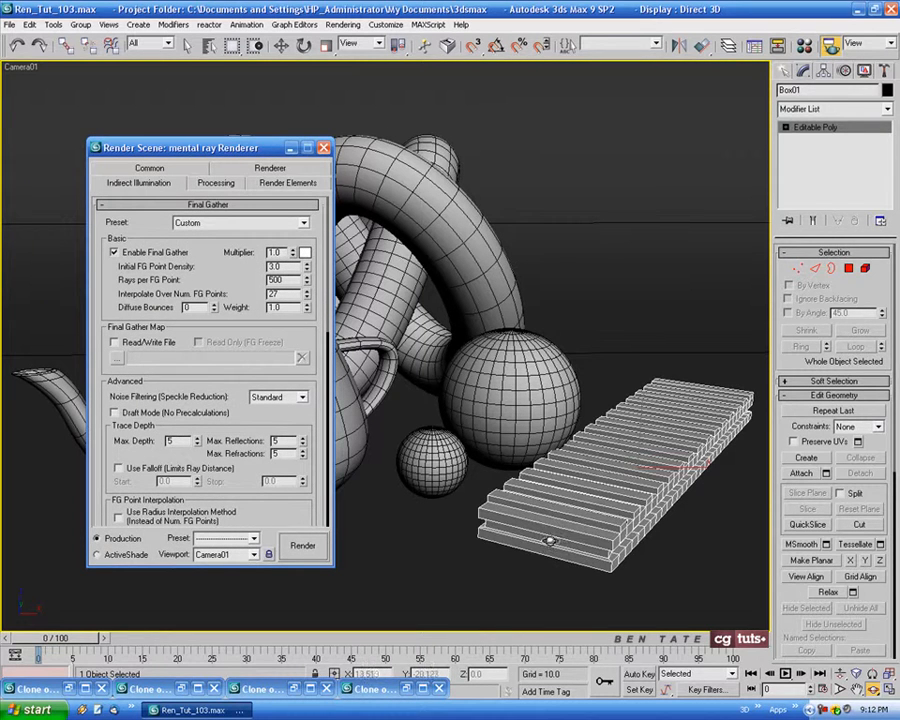
left_click_drag(284, 280, 236, 279)
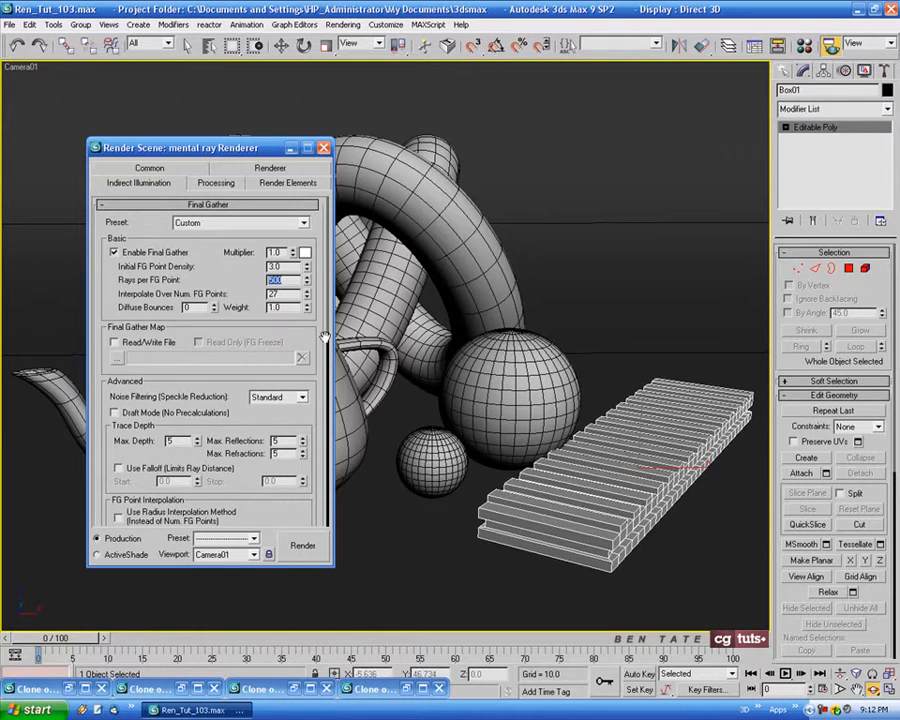
type("1000")
key("Return")
left_click(303, 546)
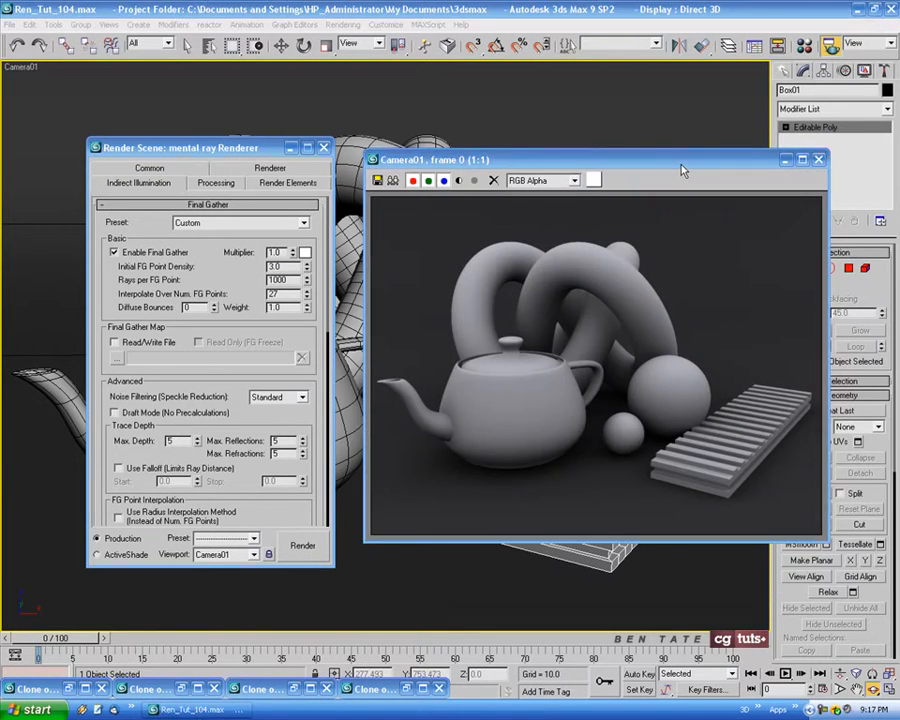
Compare the 1000-ray render side by side with the previous clone, and minimise both frames
left_click_drag(682, 171, 707, 169)
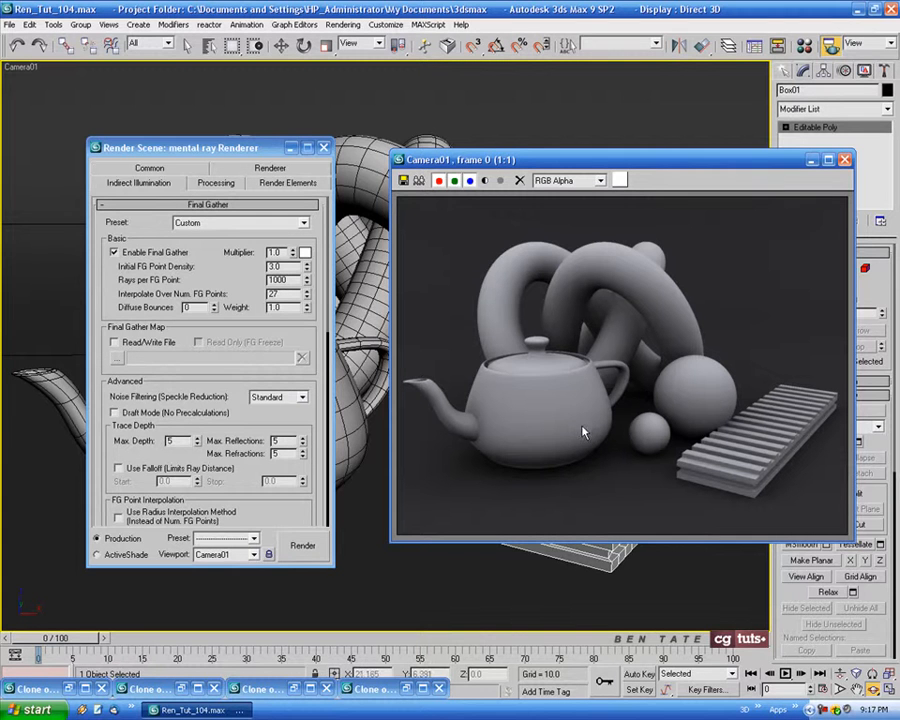
left_click(409, 688)
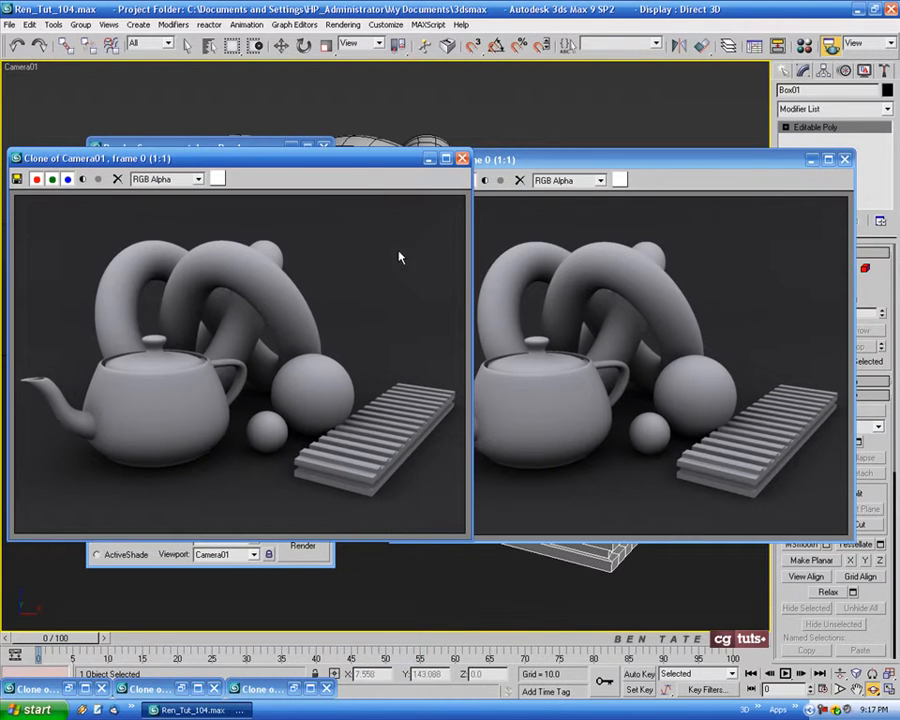
mouse_move(378, 170)
left_mouse_down()
mouse_move(364, 167)
mouse_move(418, 165)
mouse_move(389, 167)
left_mouse_up()
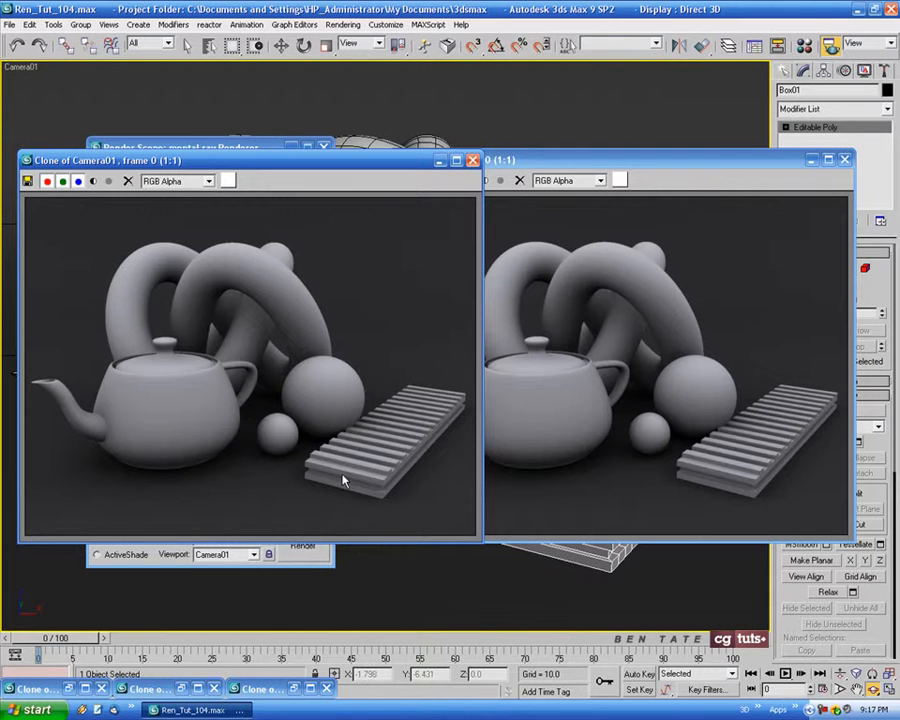
left_click_drag(661, 161, 684, 161)
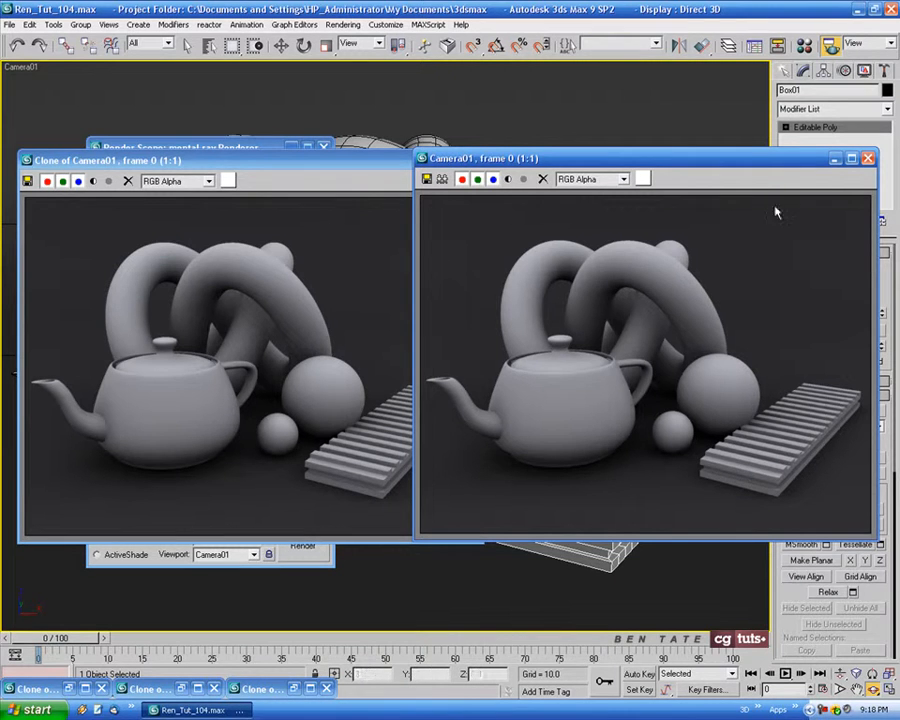
left_click_drag(752, 161, 704, 158)
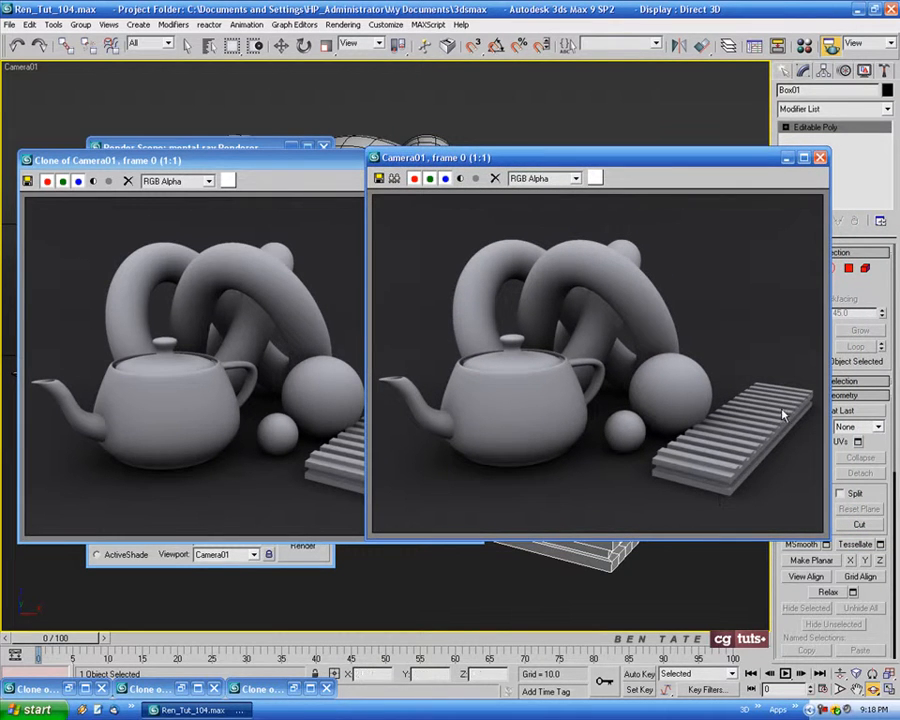
left_click(787, 158)
left_click(434, 159)
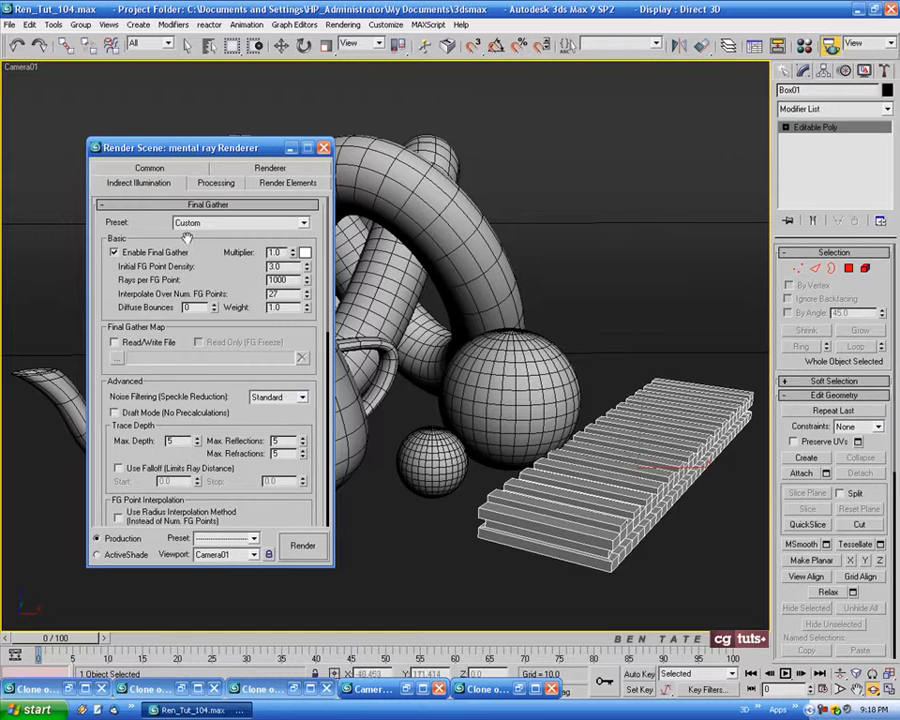
Review the maximum Samples per Pixel choices, keep 4, and return to the Final Gather settings
left_click(270, 170)
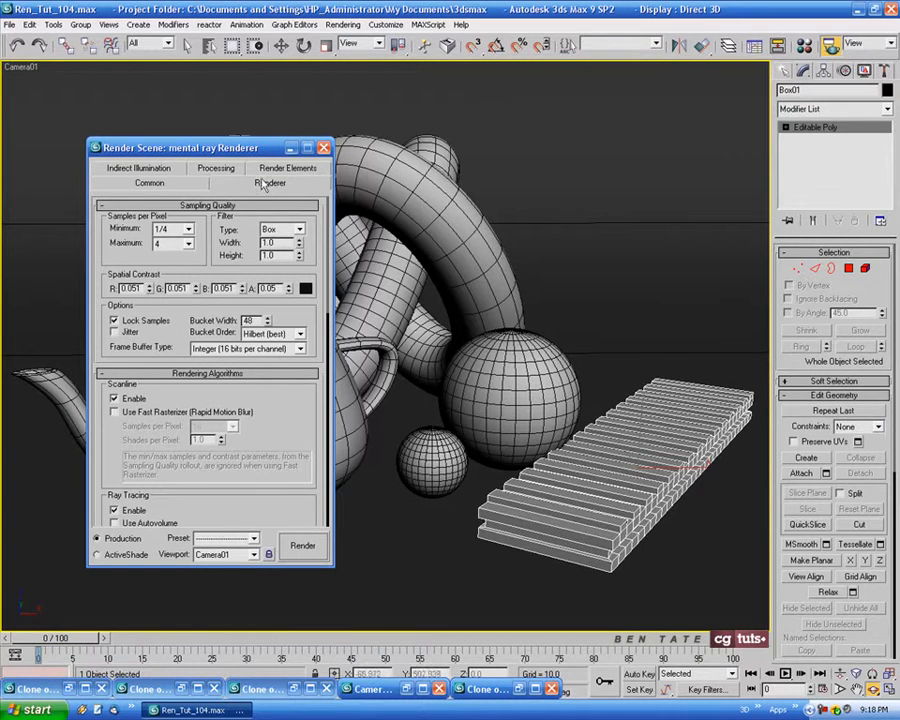
left_click(188, 243)
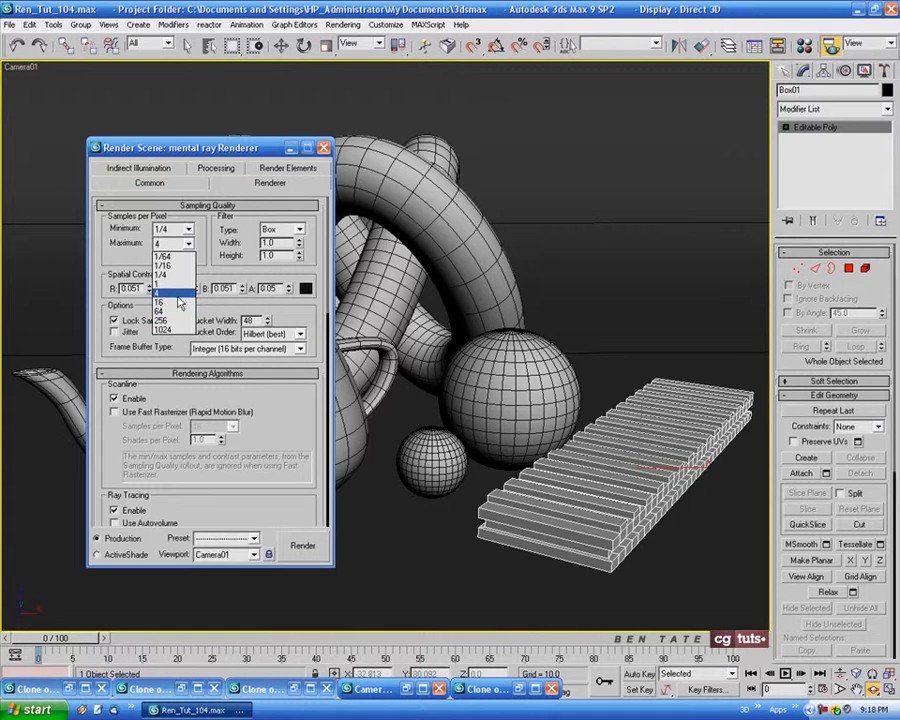
left_click(178, 294)
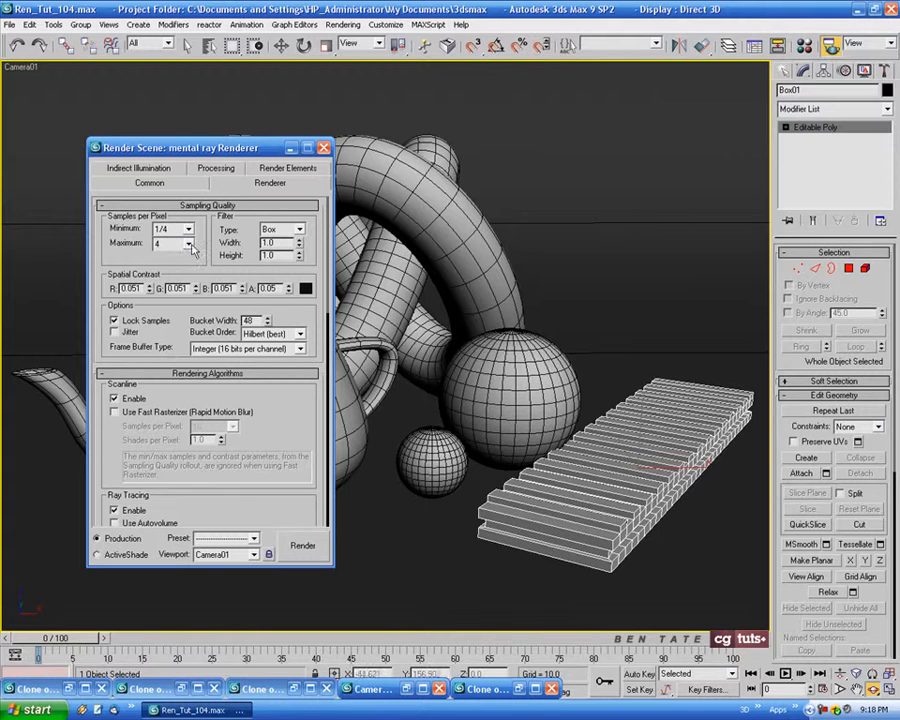
left_click(145, 172)
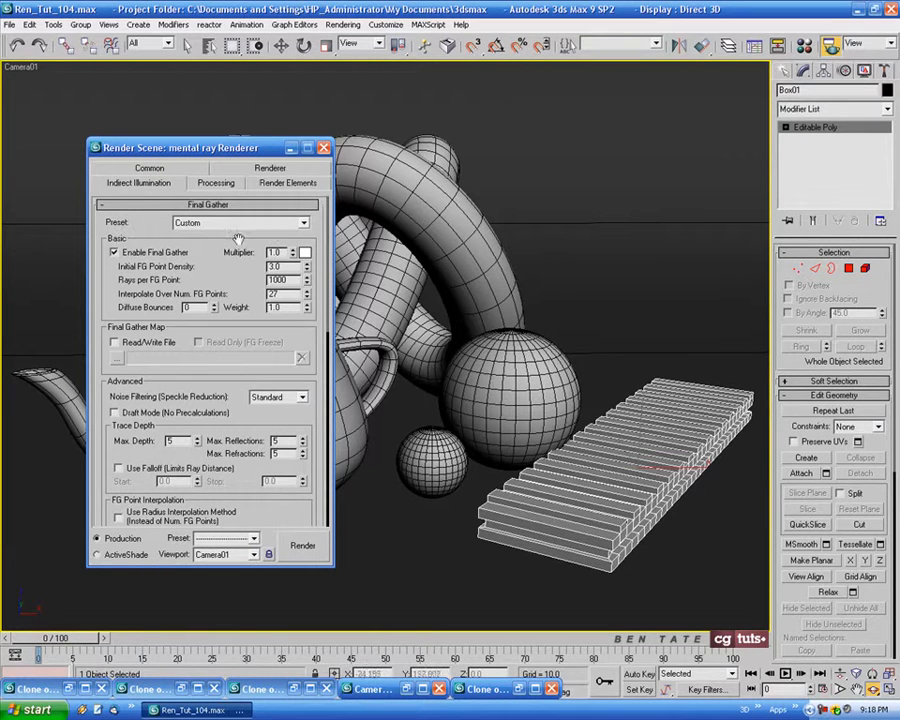
Apply the Very High preset to Final Gather
left_click(304, 223)
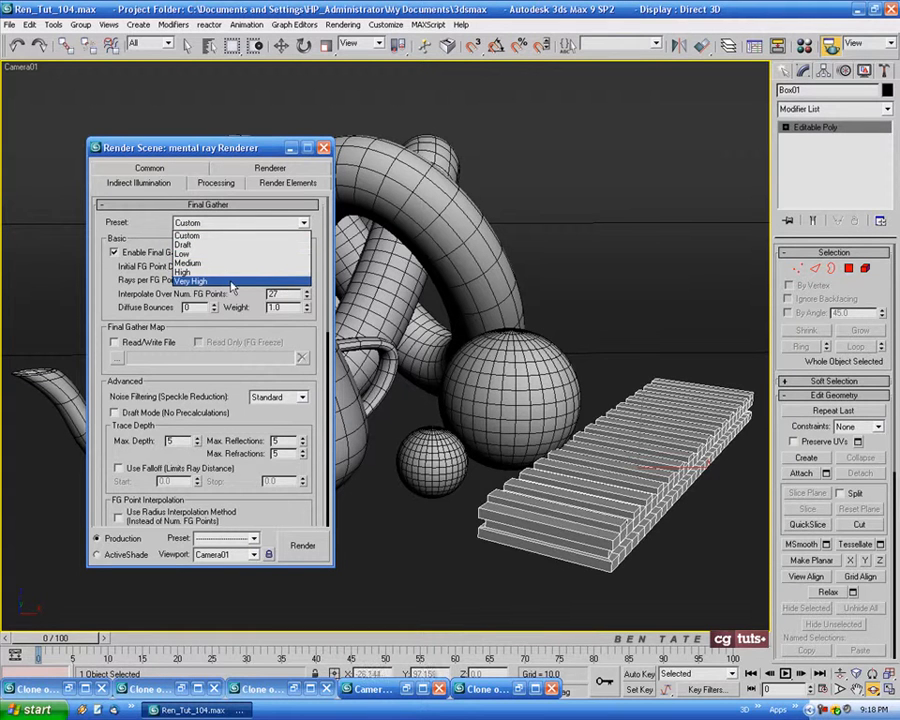
left_click(260, 283)
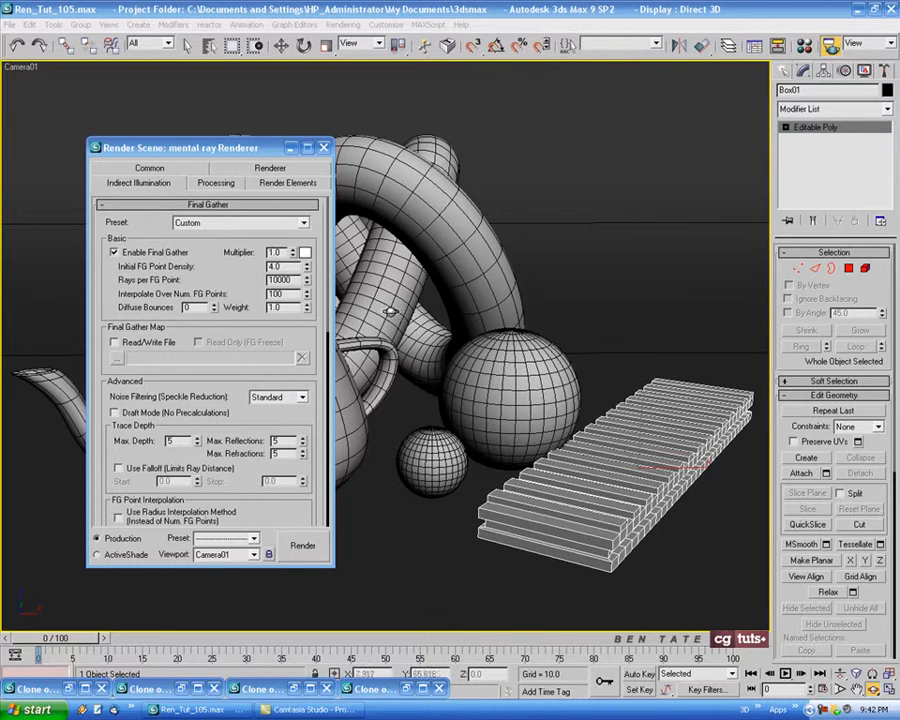
left_click(303, 222)
left_click(290, 279)
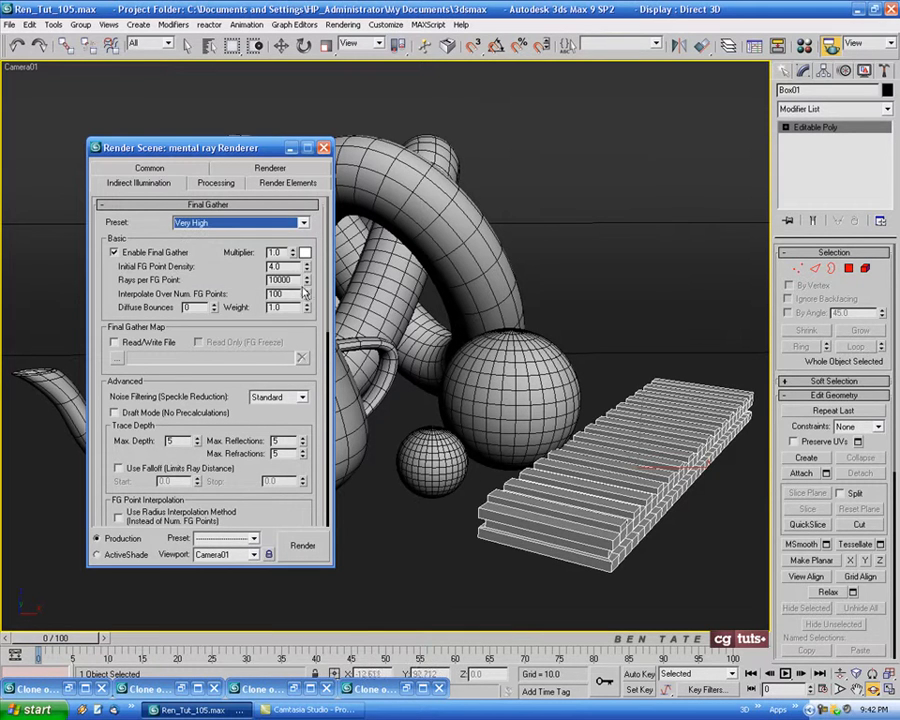
Apply the Medium preset to Final Gather and minimise the render settings
left_click(304, 224)
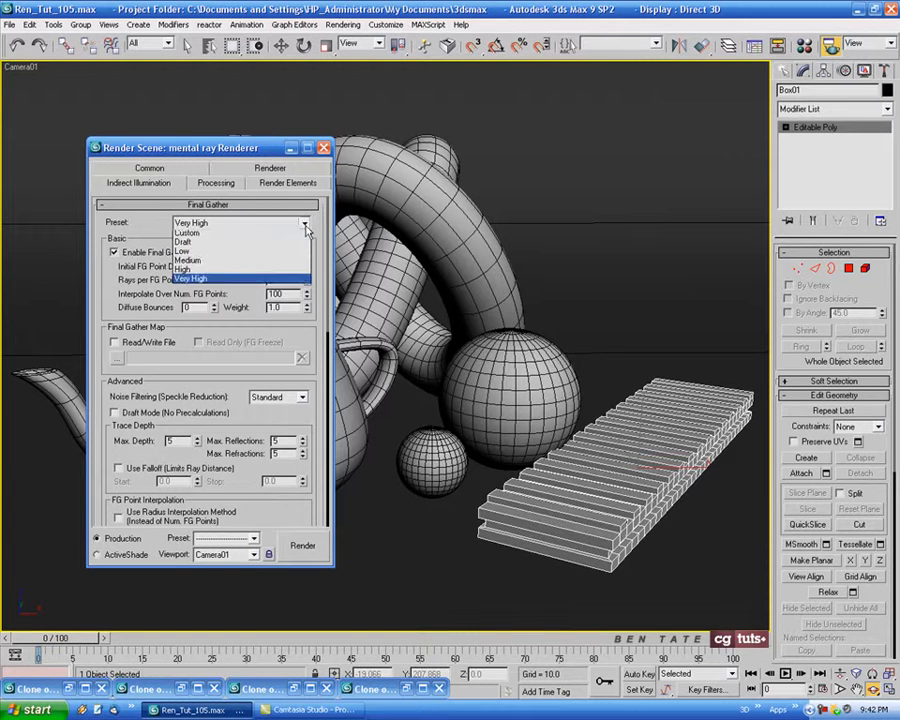
left_click(272, 263)
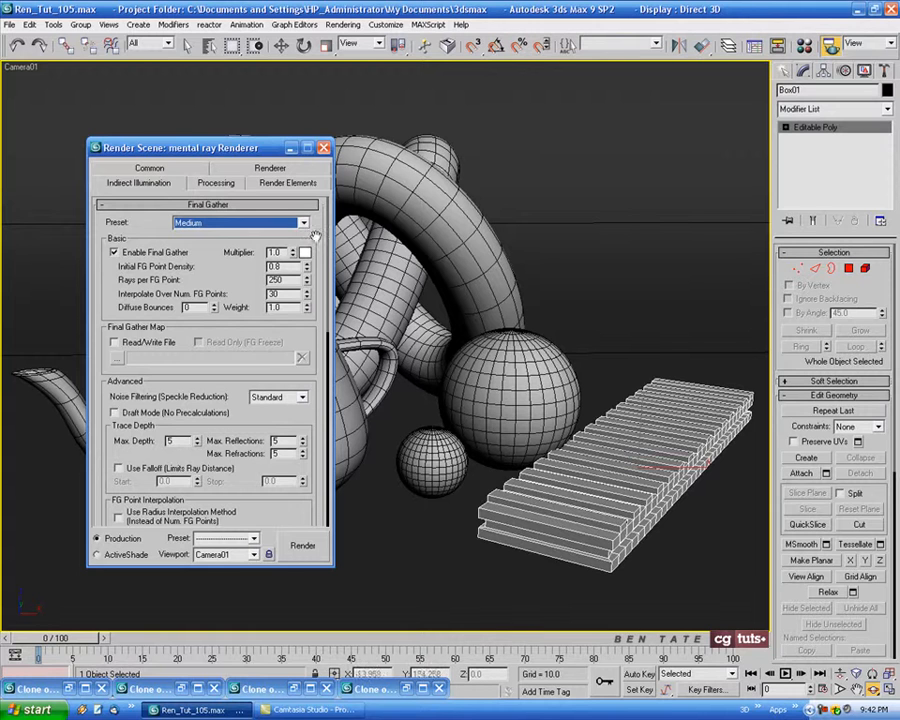
left_click(288, 149)
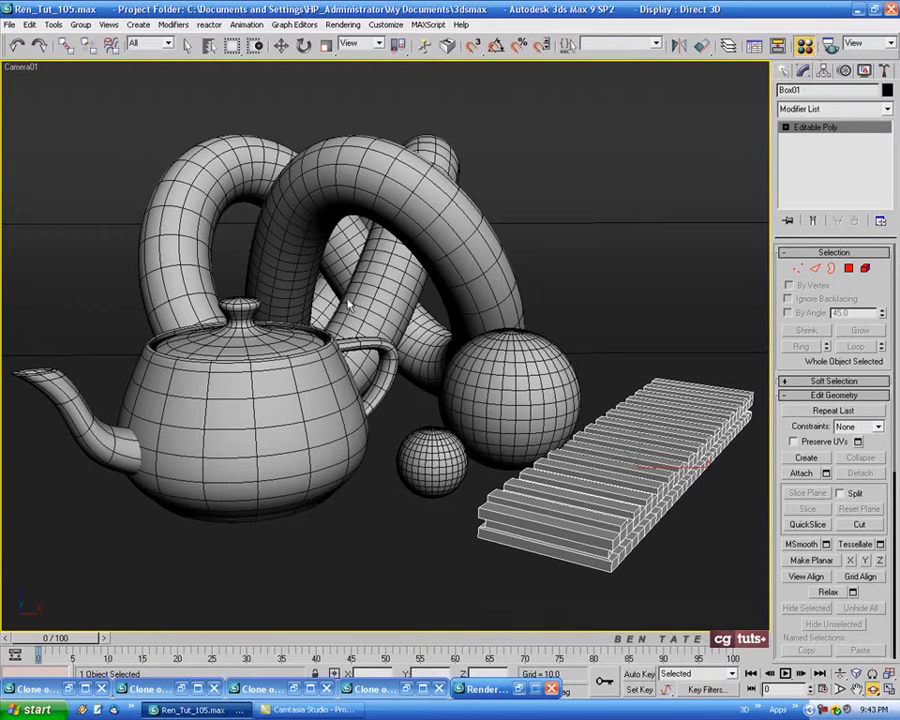
Give the fourth sample material a blue diffuse colour of RGB 59, 92, 174
key("m")
left_click(157, 122)
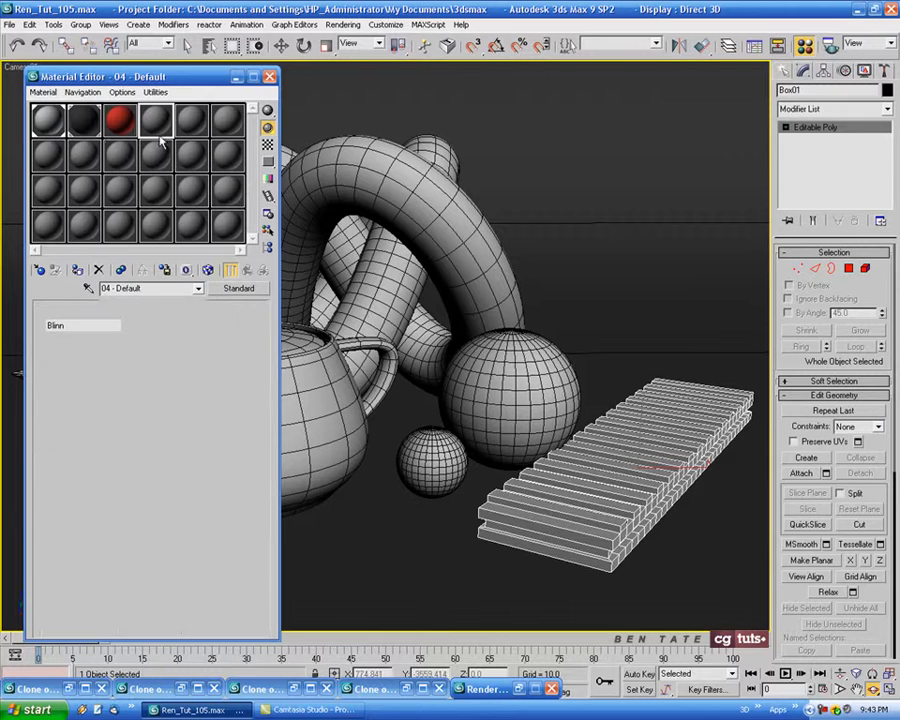
left_click(108, 395)
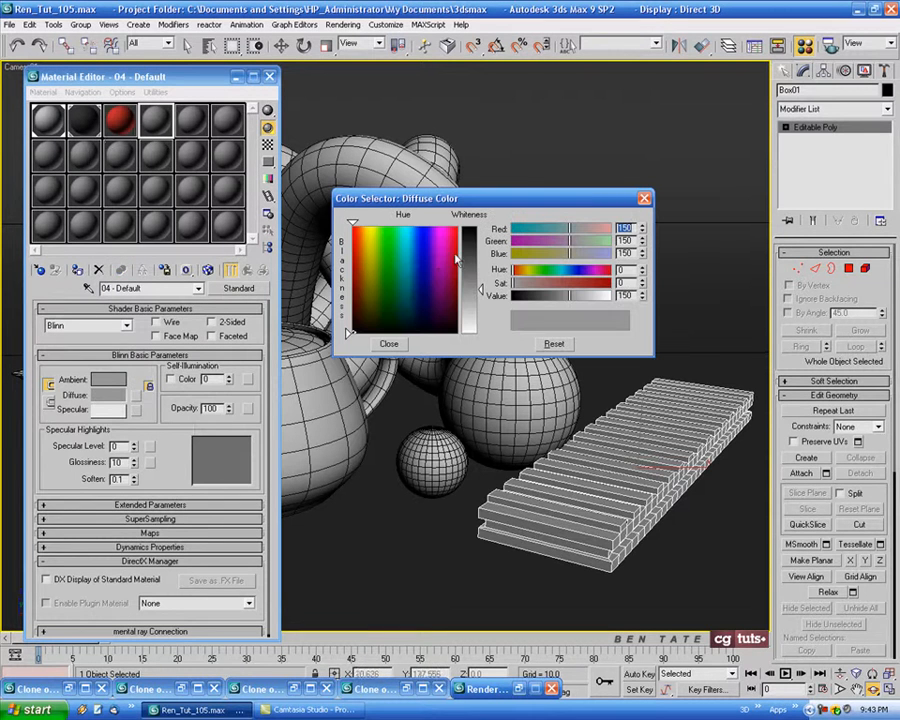
mouse_move(422, 281)
left_mouse_down()
mouse_move(422, 271)
mouse_move(430, 285)
mouse_move(415, 278)
mouse_move(418, 270)
left_mouse_up()
left_click_drag(482, 272, 482, 252)
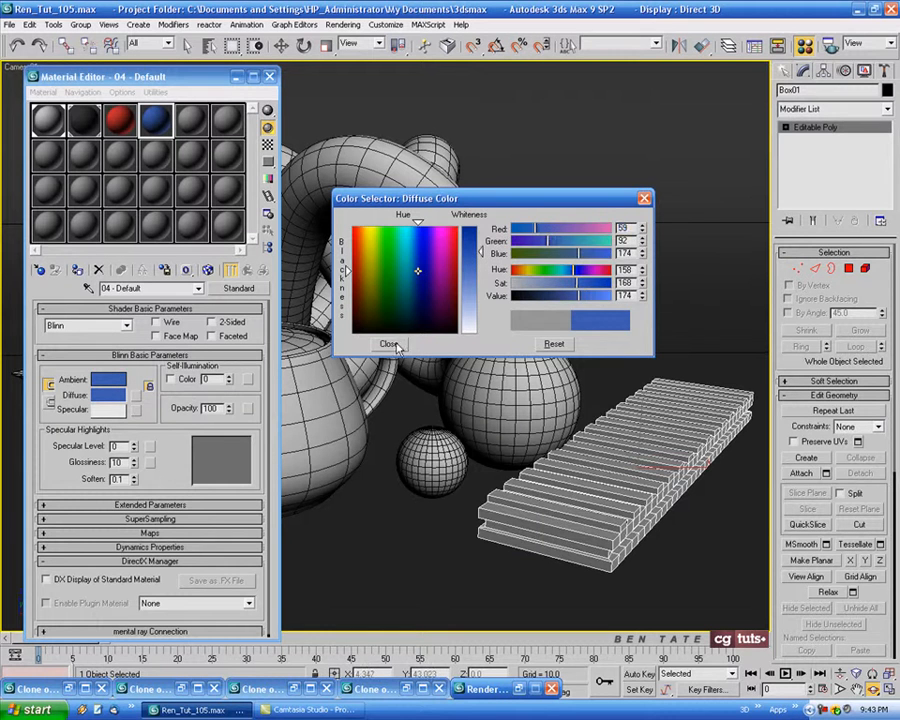
left_click(390, 345)
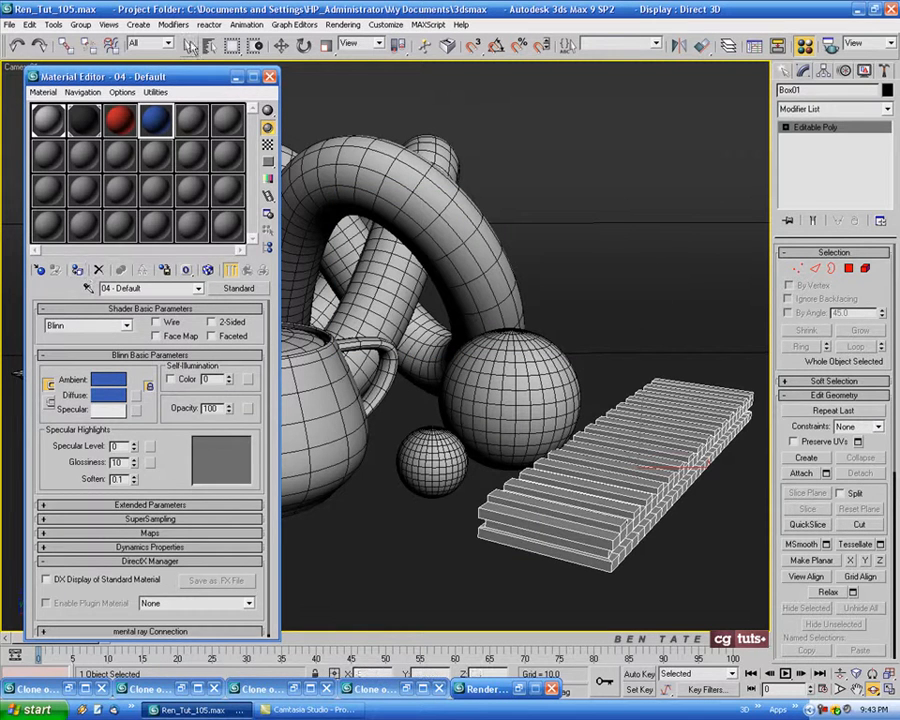
Assign the blue material to the backdrop plane and close the Material Editor
left_click(187, 46)
left_click(635, 221)
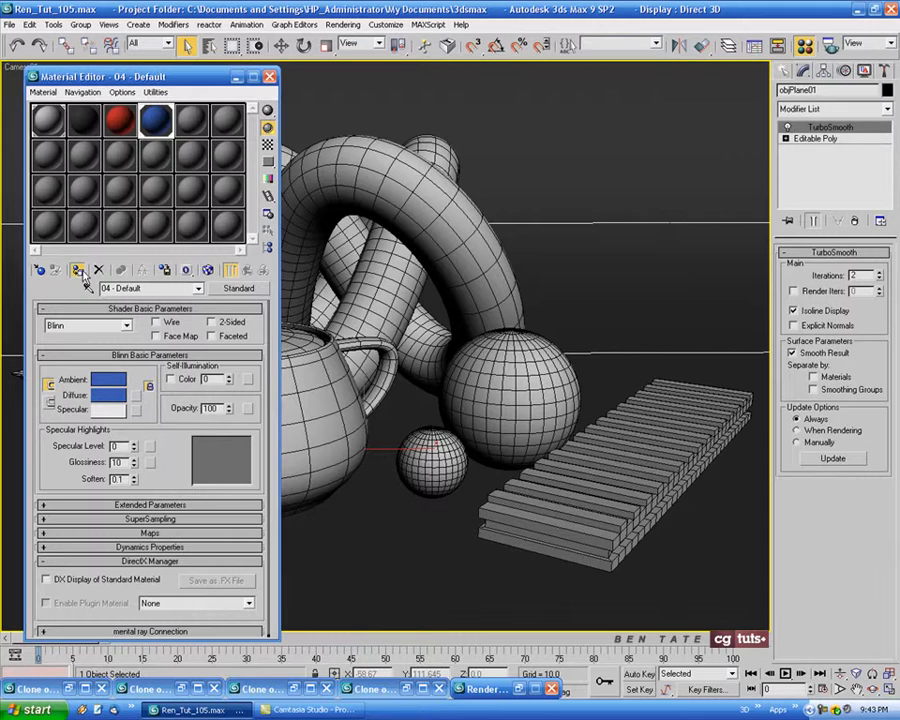
left_click(82, 272)
left_click(269, 77)
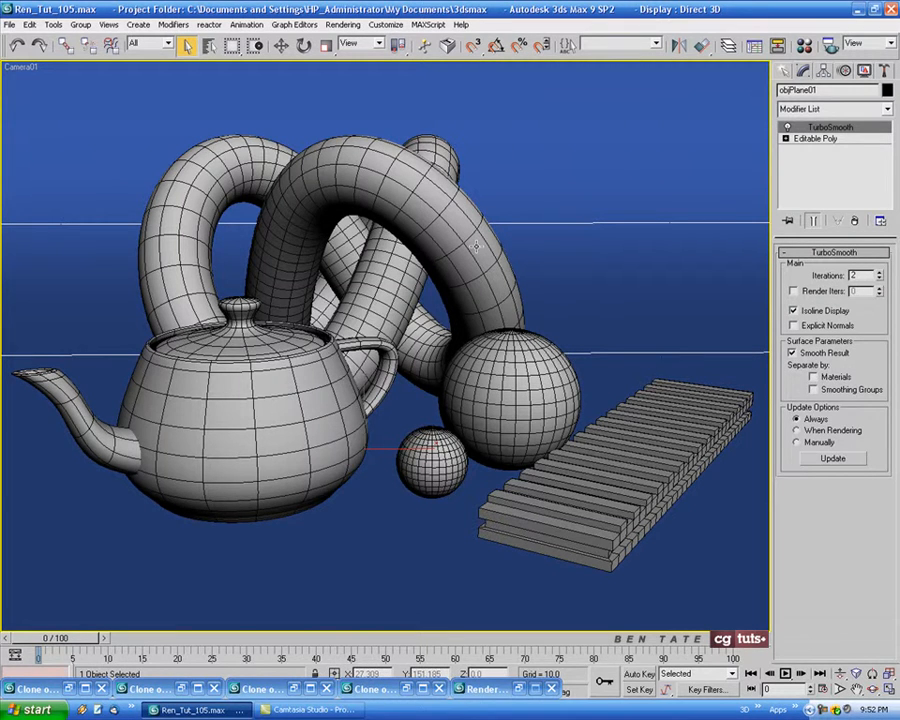
Set the Initial FG Point Density to 3.0 and the Rays per FG Point to 500, and render the camera view
key("F10")
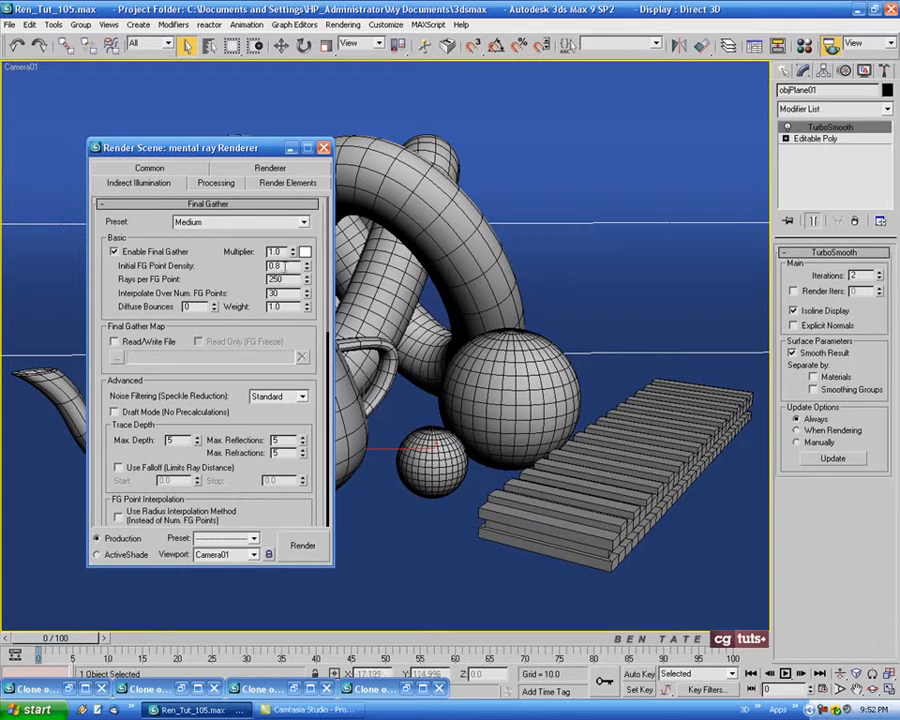
double_click(284, 267)
type("3")
double_click(281, 279)
type("5")
left_click(303, 546)
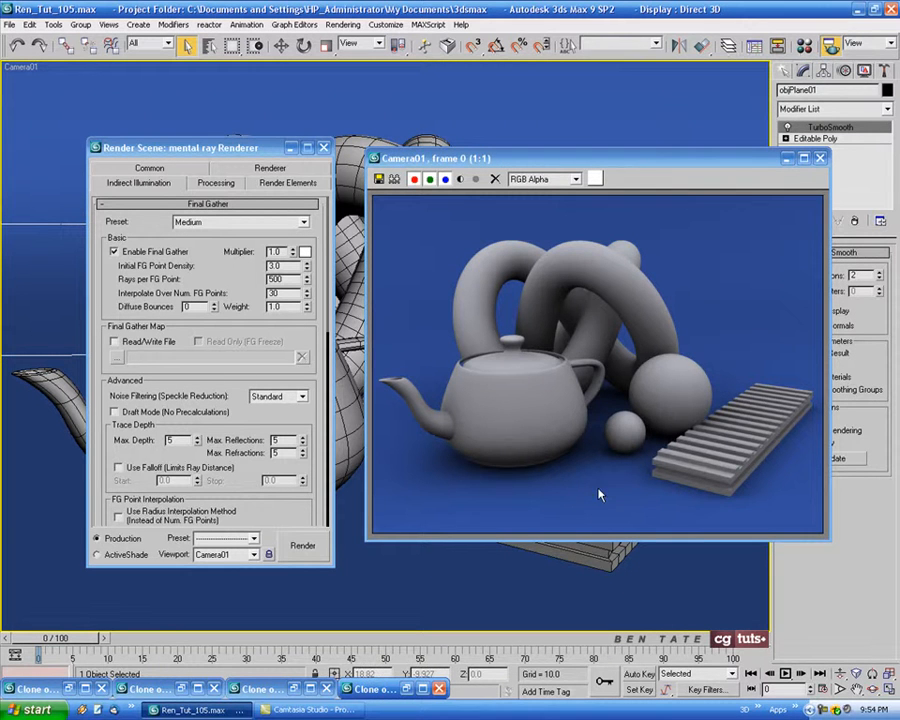
Compare the blue-backdrop render side by side with the dark-backdrop clone, and review the cloned blue render before minimising it
left_click(409, 689)
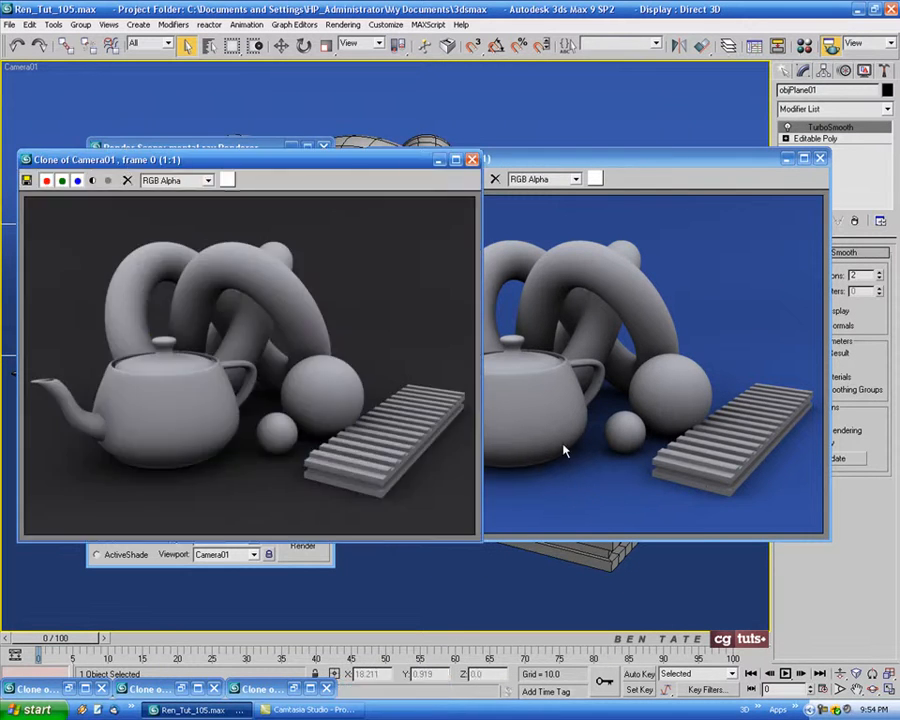
left_click_drag(410, 166, 380, 164)
mouse_move(539, 163)
left_mouse_down()
mouse_move(602, 164)
mouse_move(572, 165)
left_mouse_up()
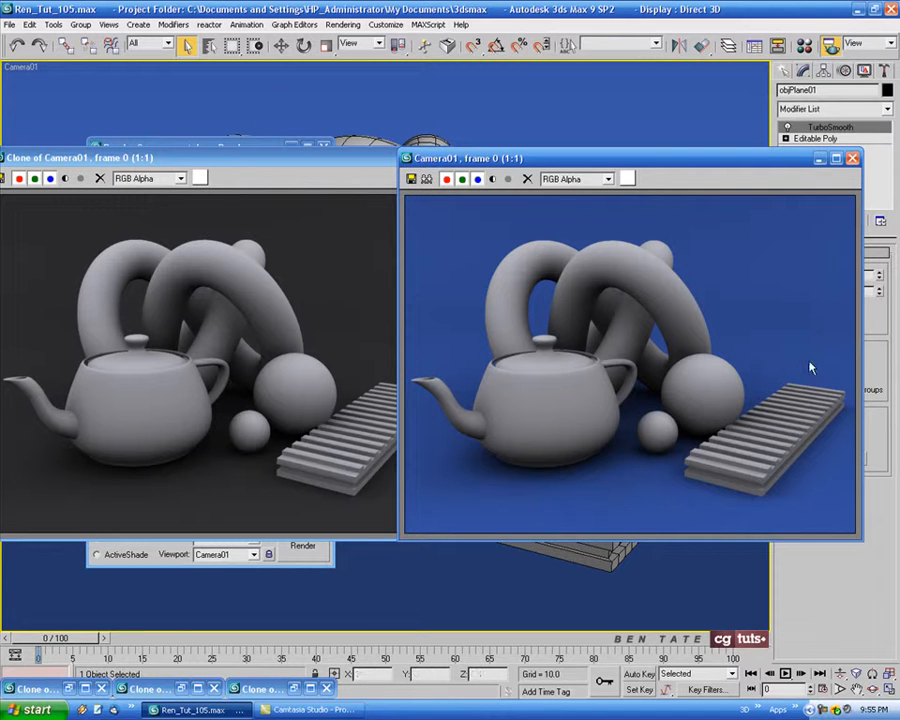
left_click_drag(322, 160, 331, 161)
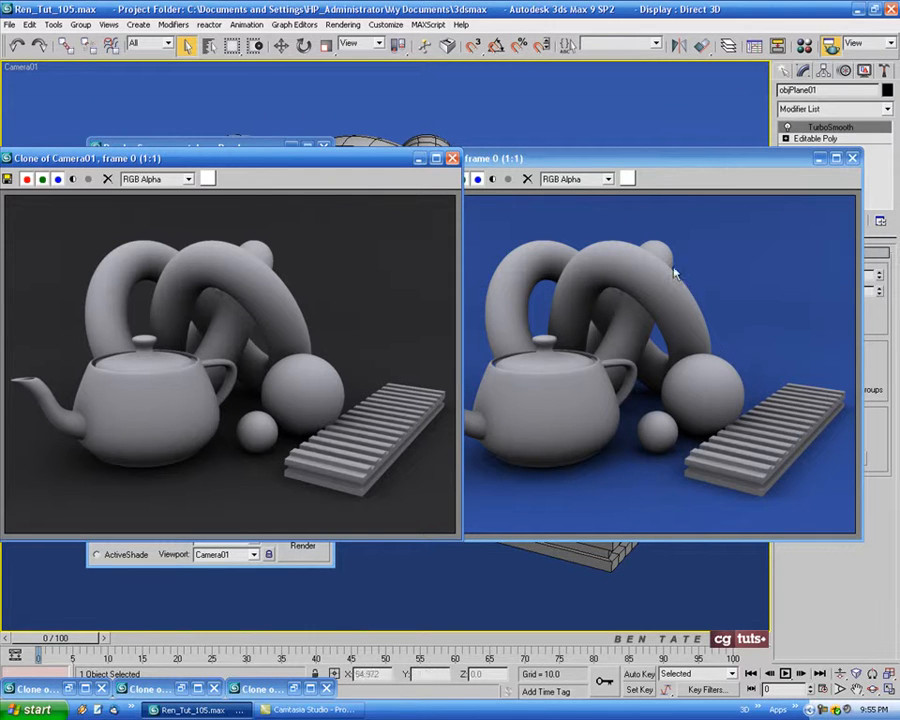
left_click_drag(610, 160, 628, 161)
left_click_drag(630, 162, 384, 149)
left_click(297, 160)
left_click(418, 160)
left_click(652, 157)
left_click(229, 104)
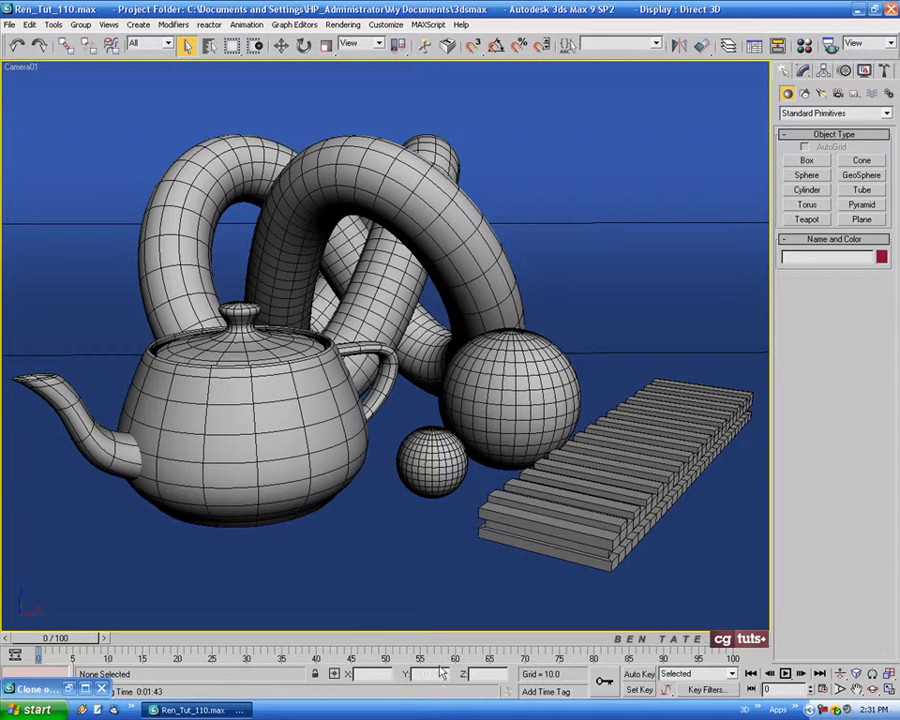
left_click(68, 689)
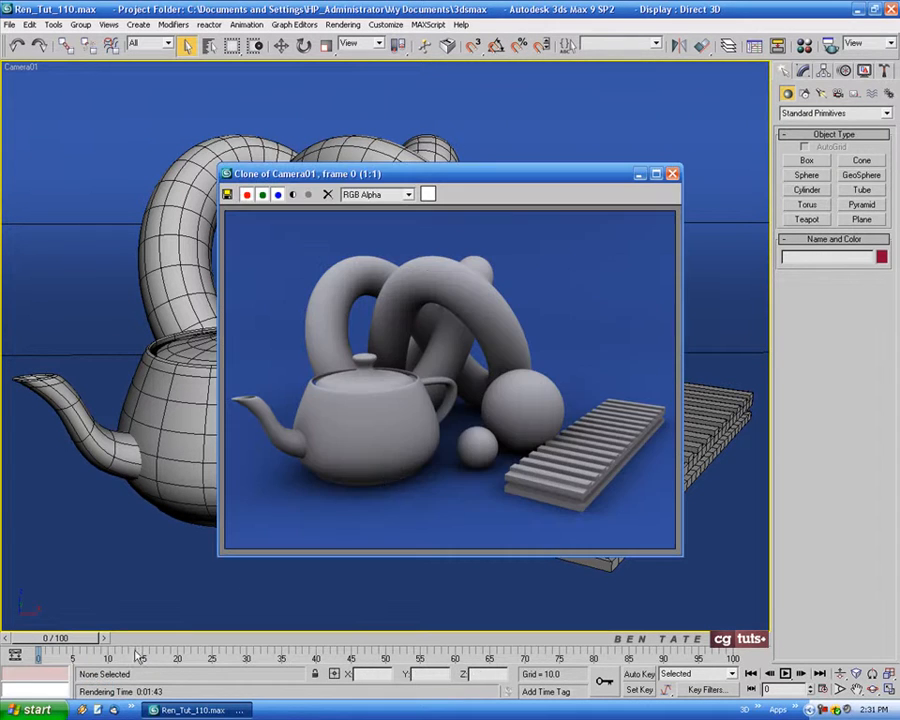
left_click(639, 174)
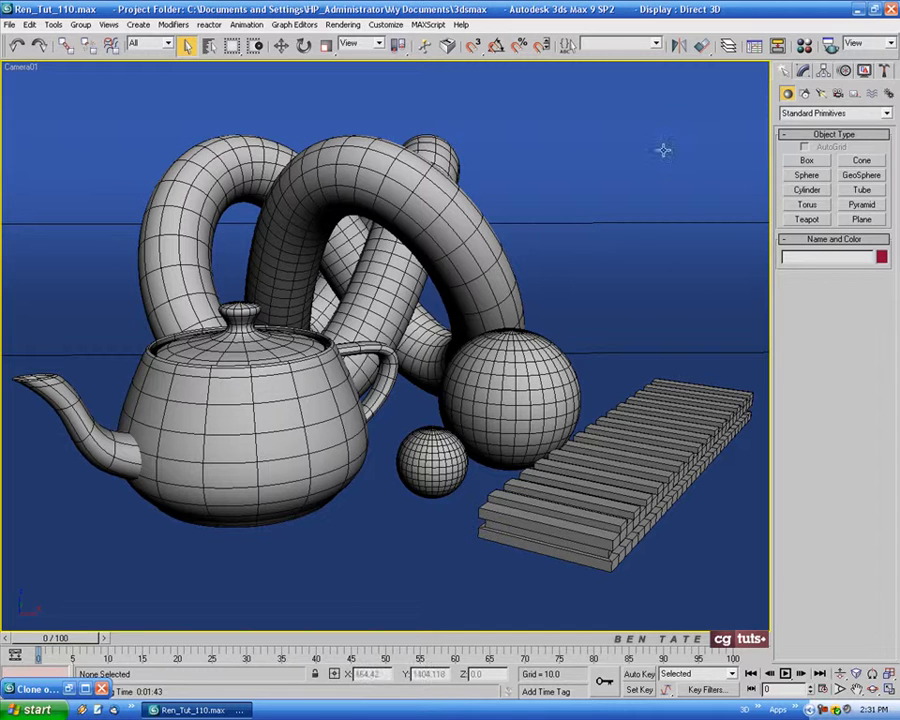
Create an mr Area Omni light in the Top view at about X -102.8, Y -47.4, on the teapot side of the camera
left_click(822, 94)
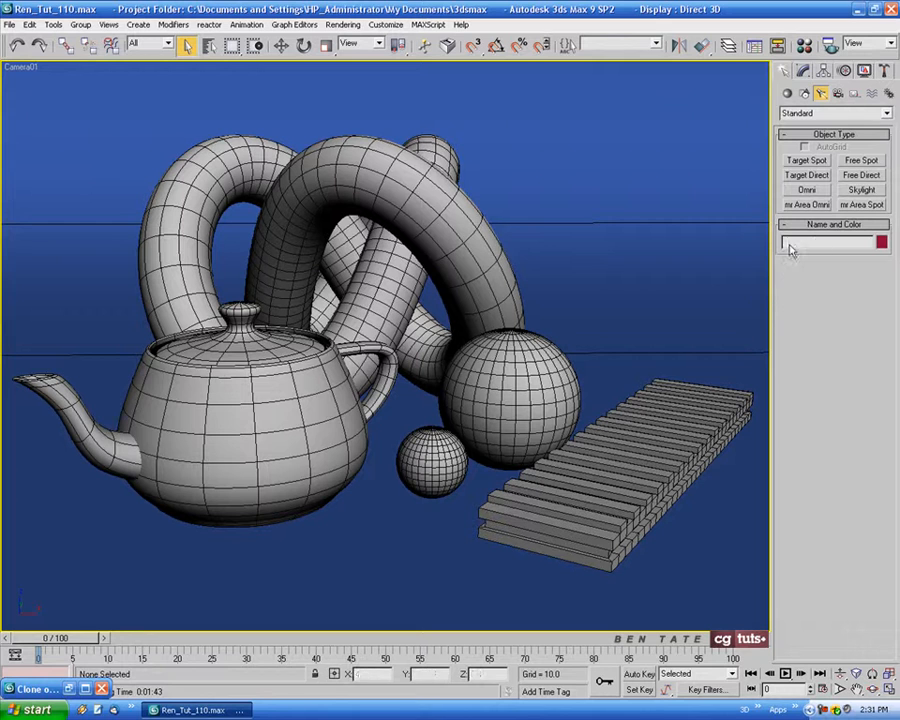
left_click(807, 204)
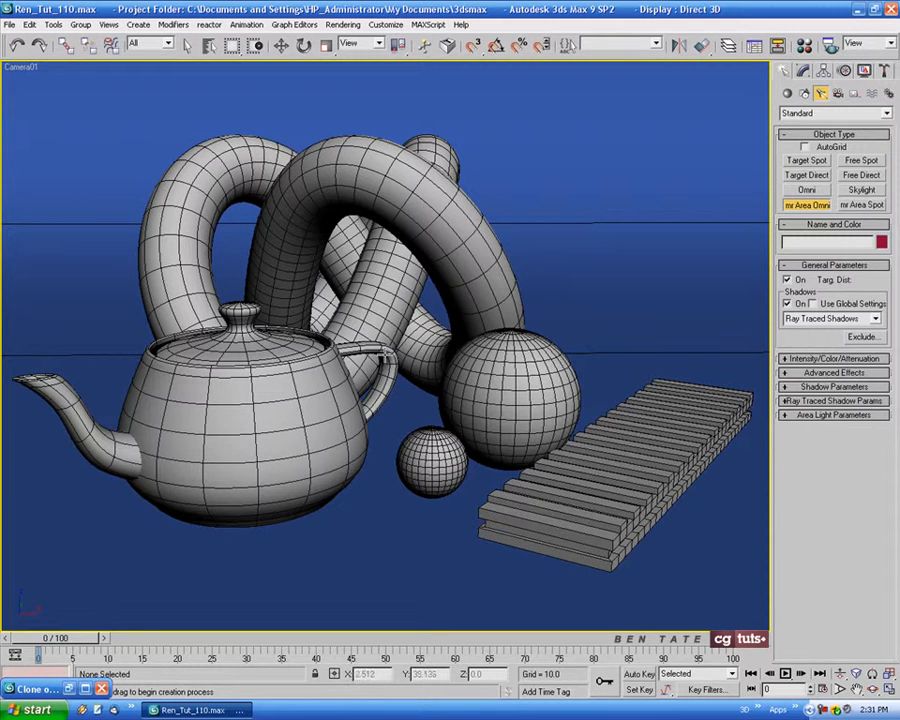
key("alt+w")
key("alt+w")
middle_click_drag(301, 394, 255, 374)
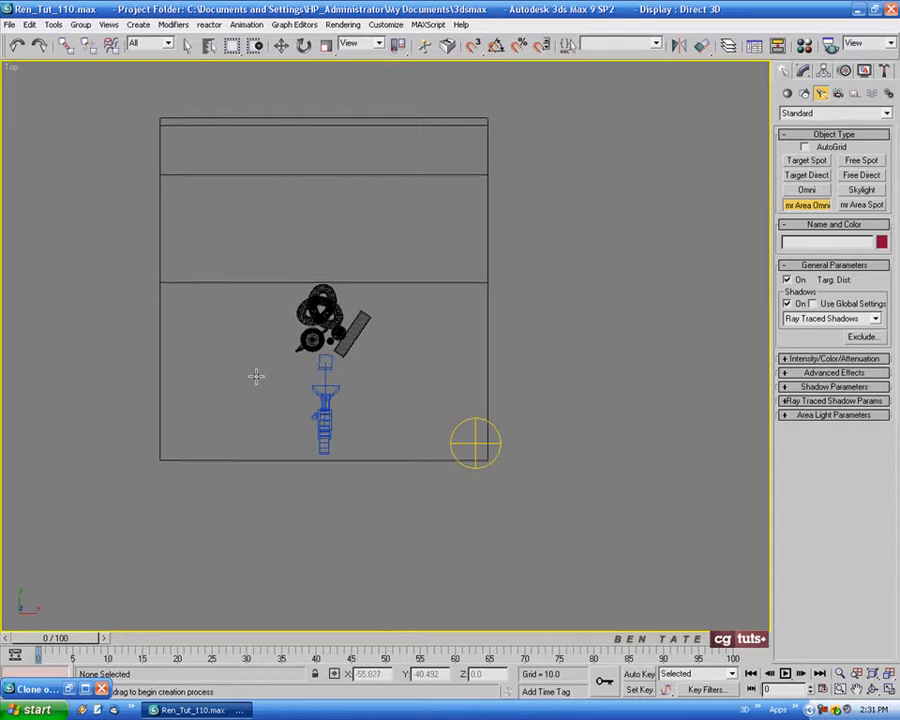
left_click(194, 388)
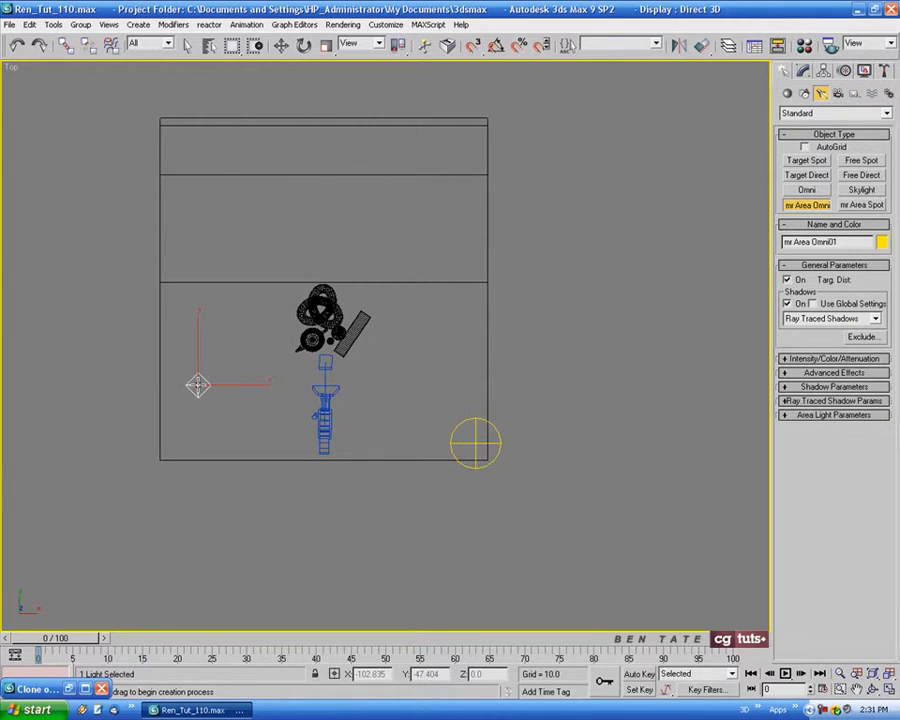
Return to the four-viewport layout with the Move tool active and switch the User viewport to the Front view
left_click(281, 46)
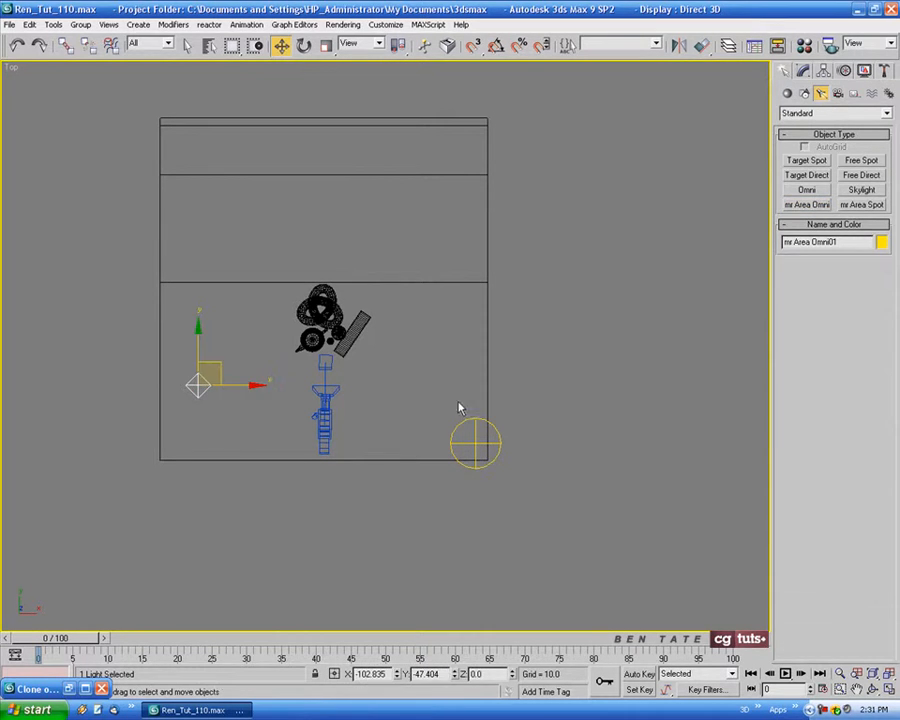
key("alt+w")
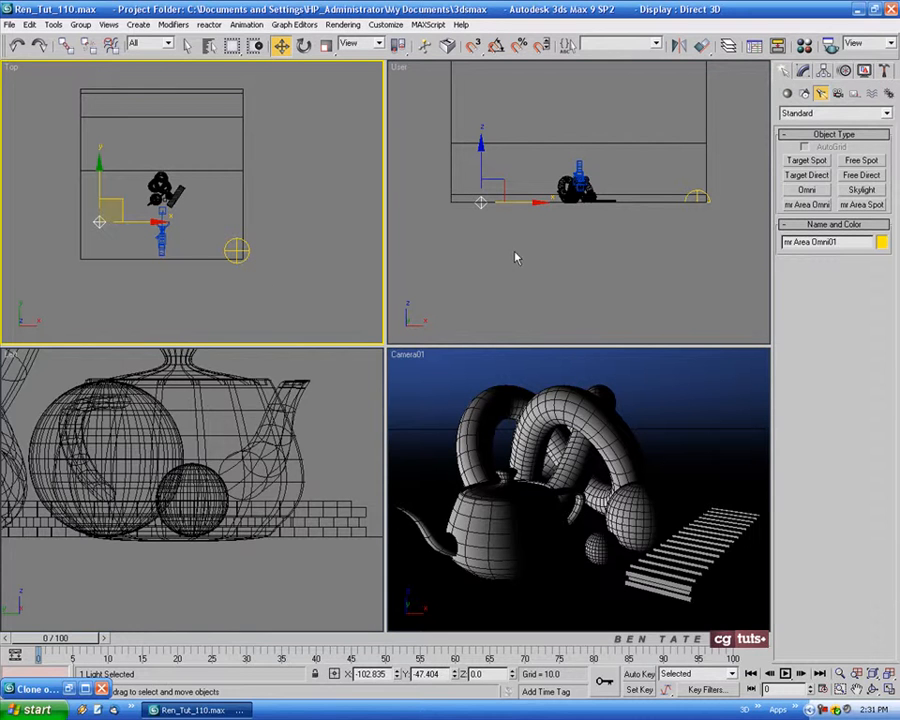
right_click(520, 141)
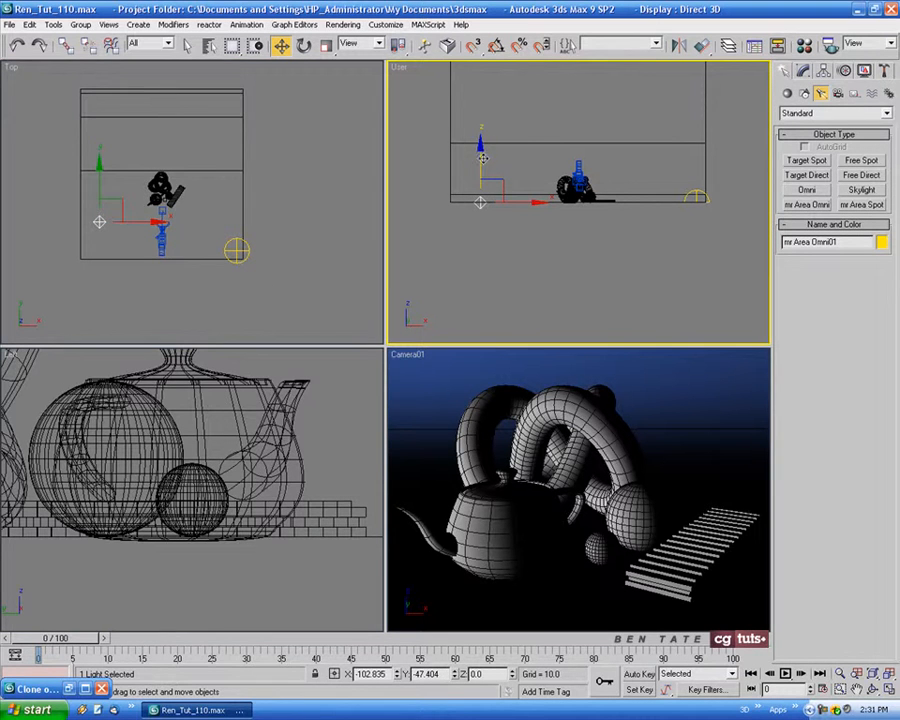
right_click(397, 74)
mouse_move(485, 77)
left_click(514, 116)
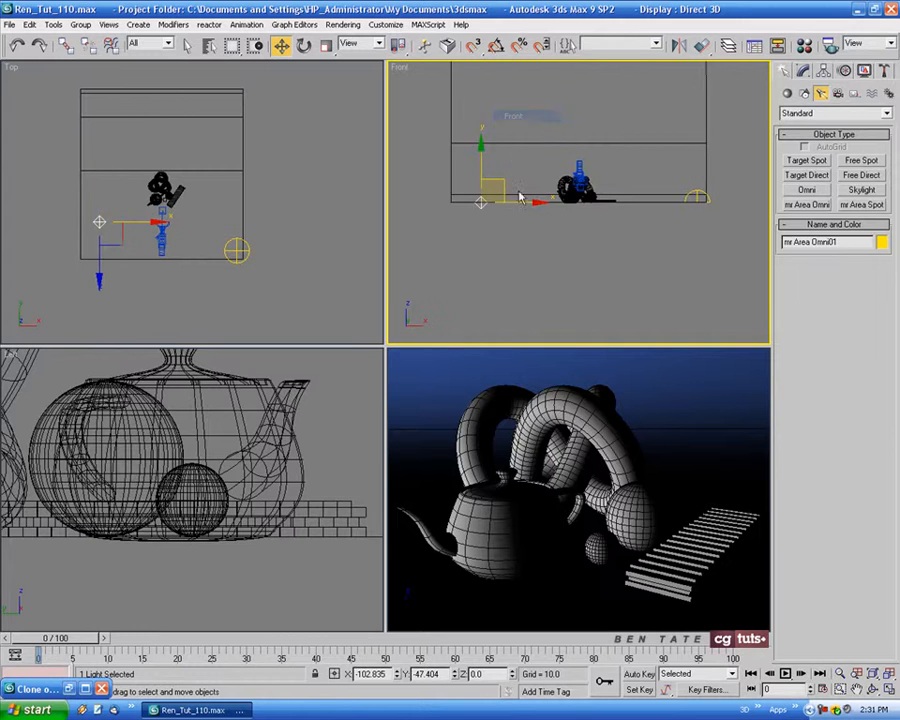
Raise the area omni light and move it closer to the teapot, to about X -74.7, Y -26.4, Z 21.6, and maximise the camera view
left_click_drag(476, 262, 489, 229)
left_click(160, 228)
left_click_drag(119, 206, 140, 191)
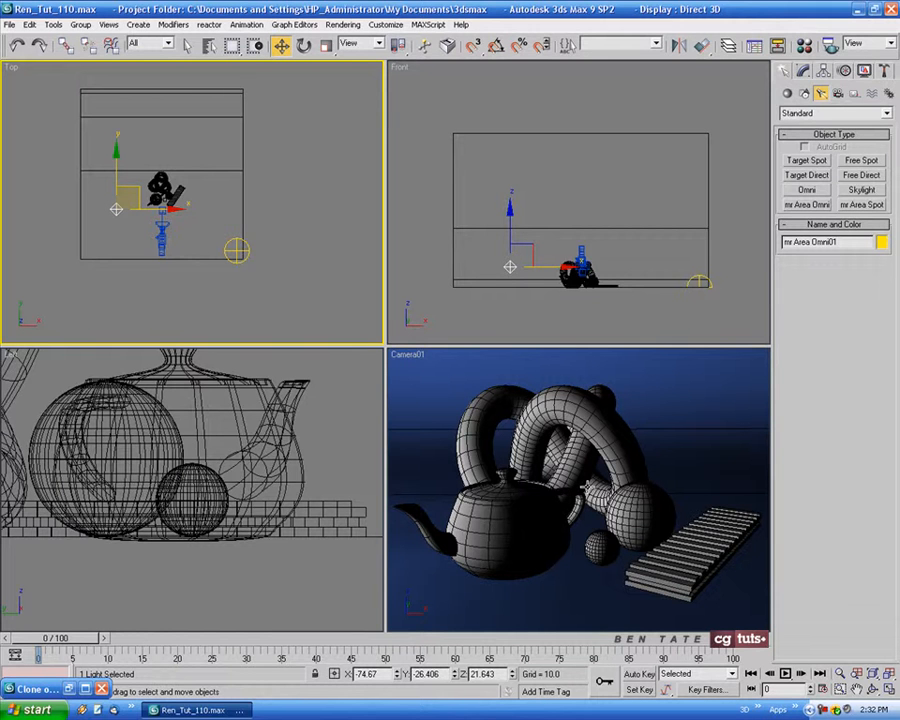
right_click(592, 440)
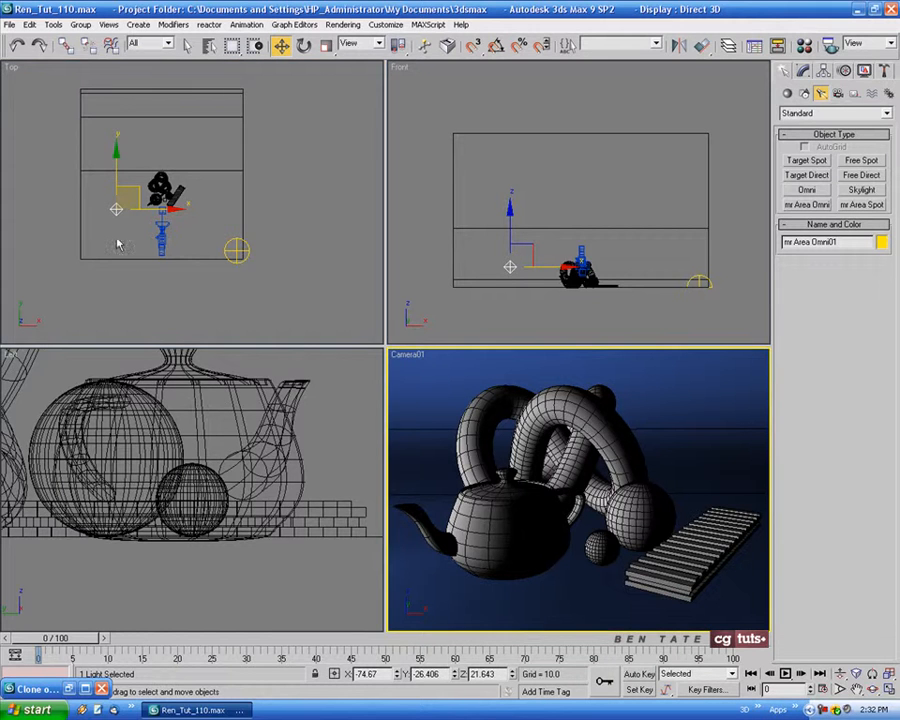
key("alt+w")
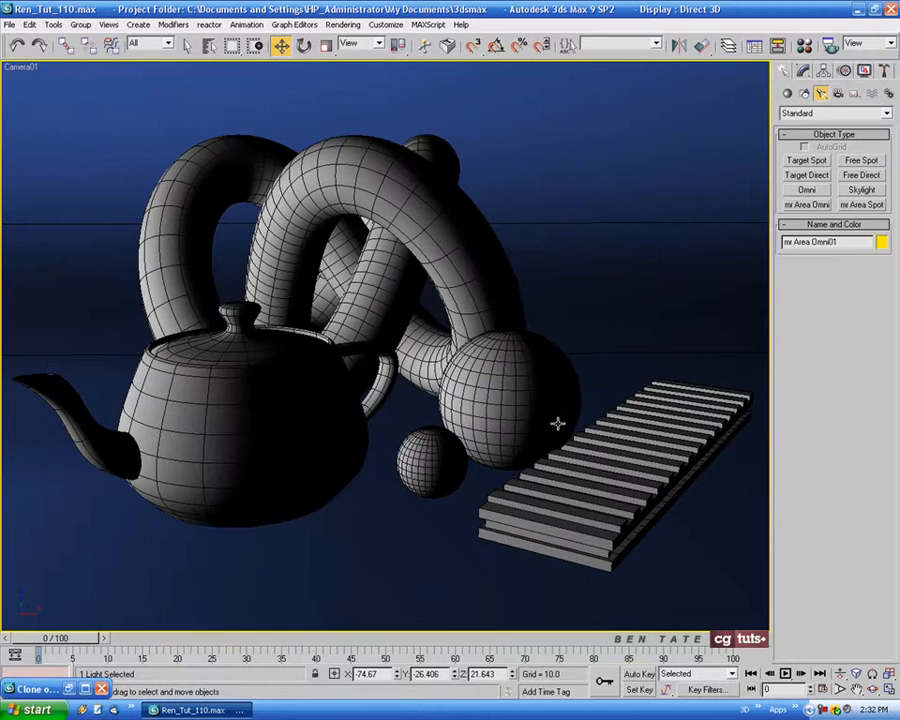
Configure the area omni light with shadows off, a pale orange colour of about RGB 233, 190, 122 and a multiplier of 0.4
left_click(805, 73)
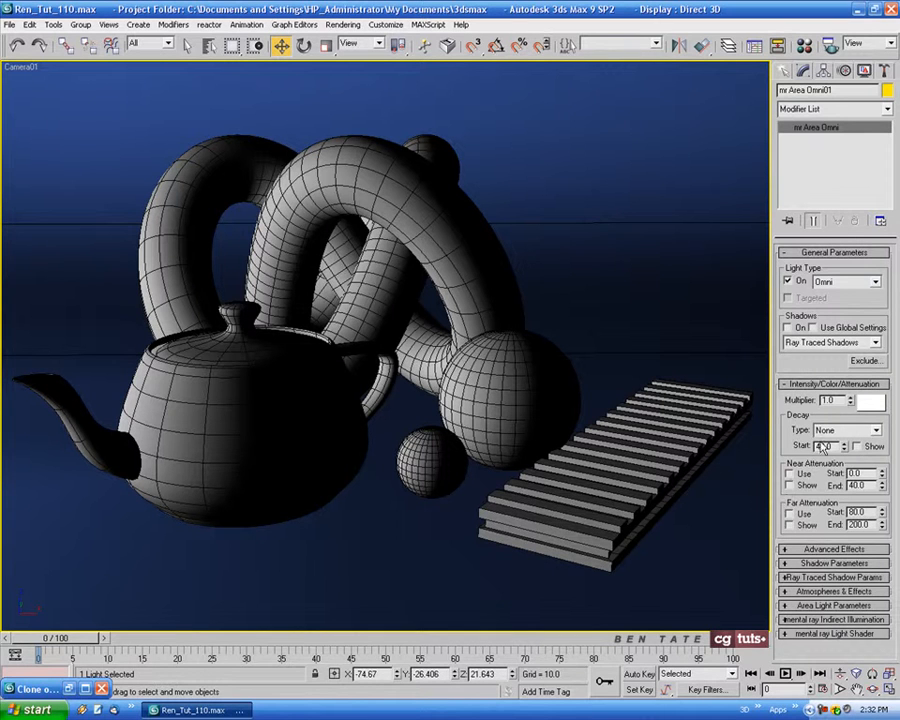
left_click(872, 402)
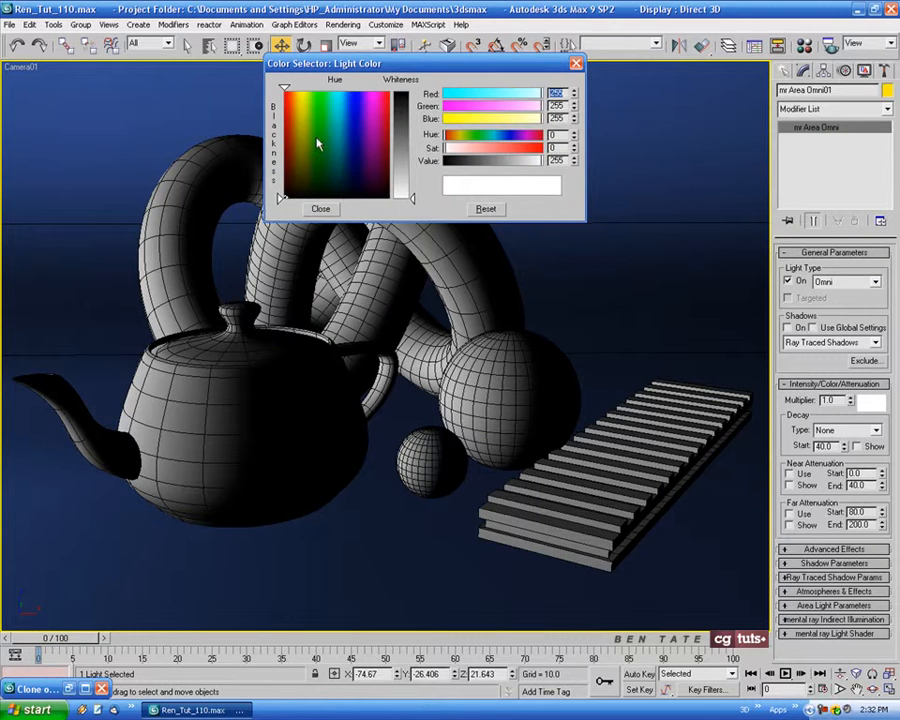
left_click(295, 107)
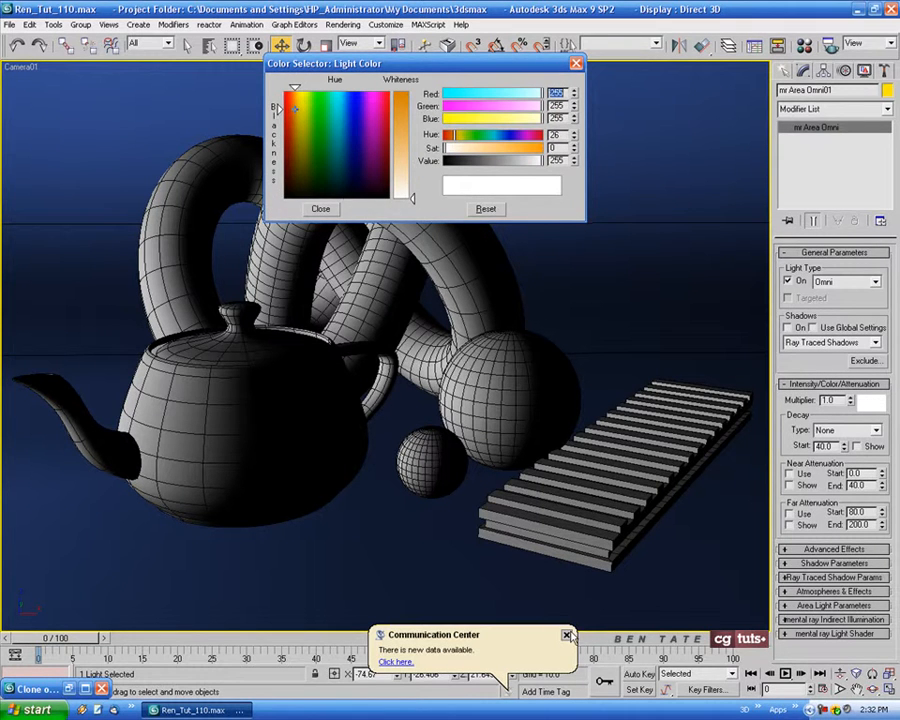
left_click_drag(412, 198, 410, 145)
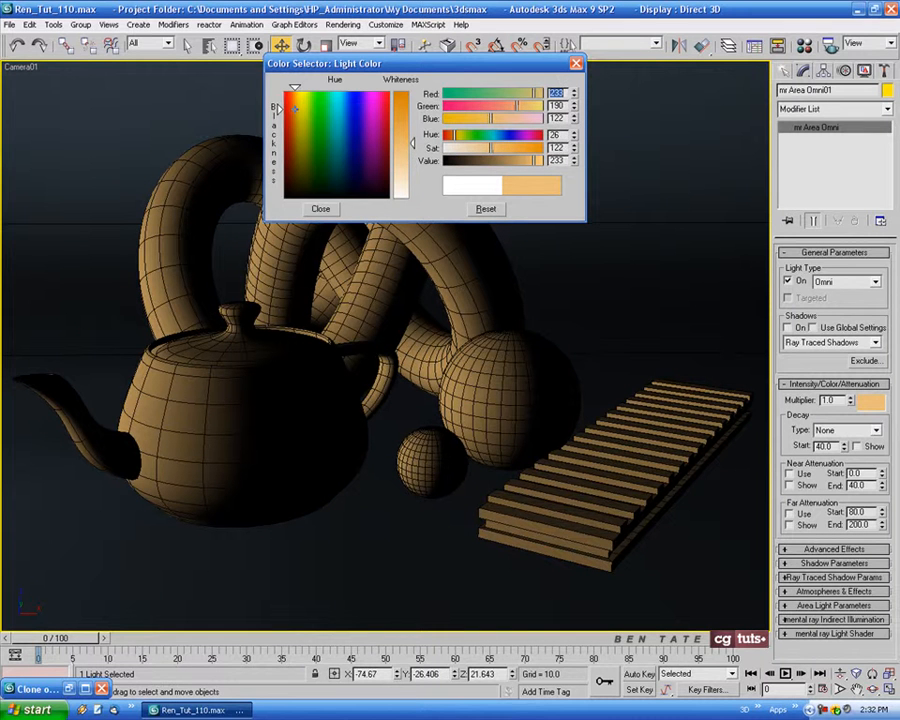
left_click_drag(410, 145, 414, 147)
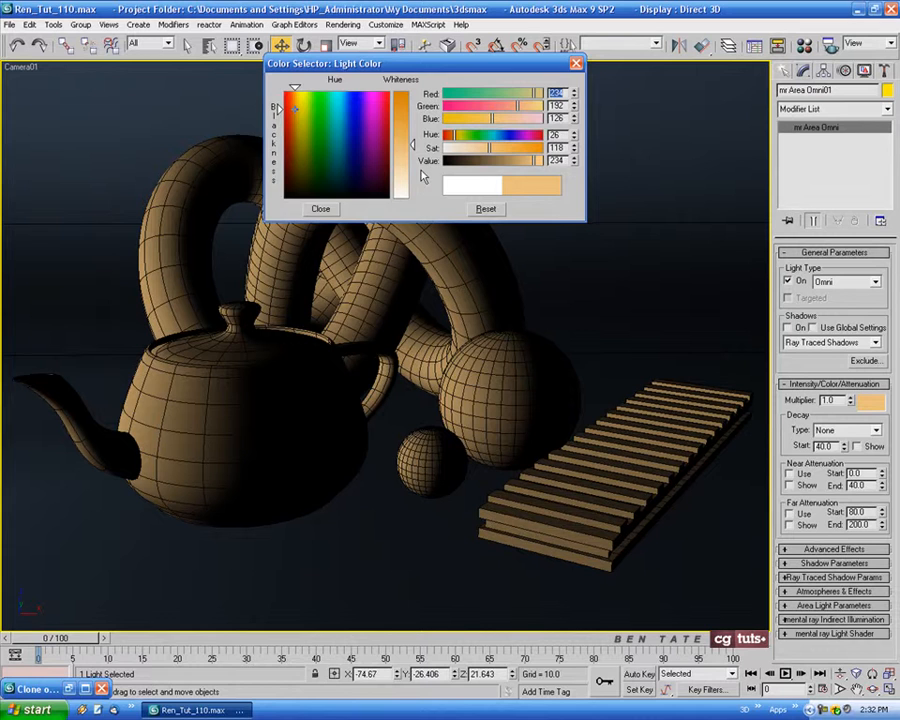
left_click(326, 211)
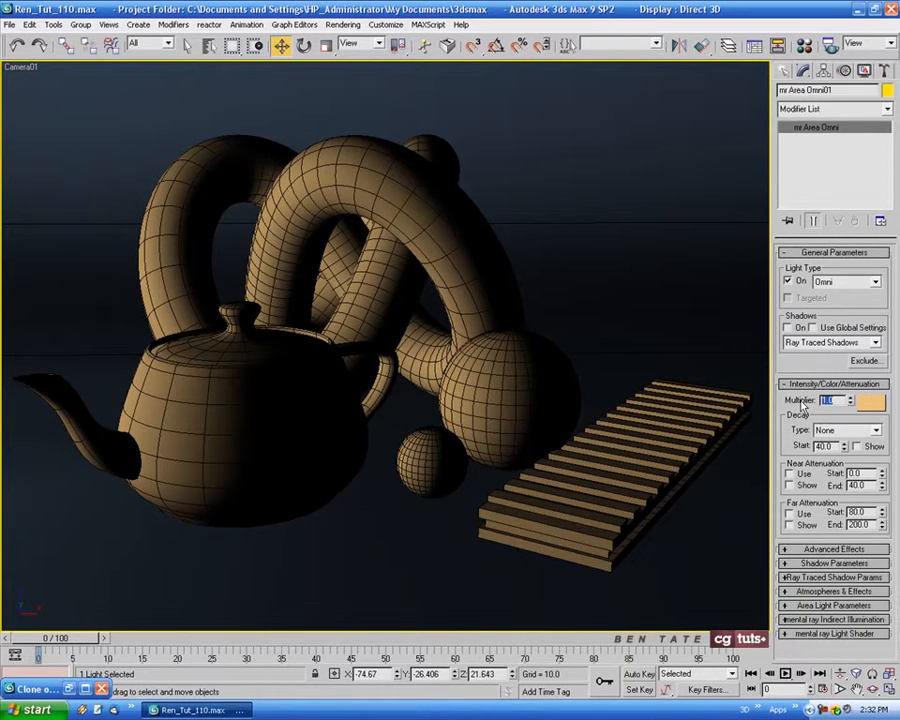
key("Return")
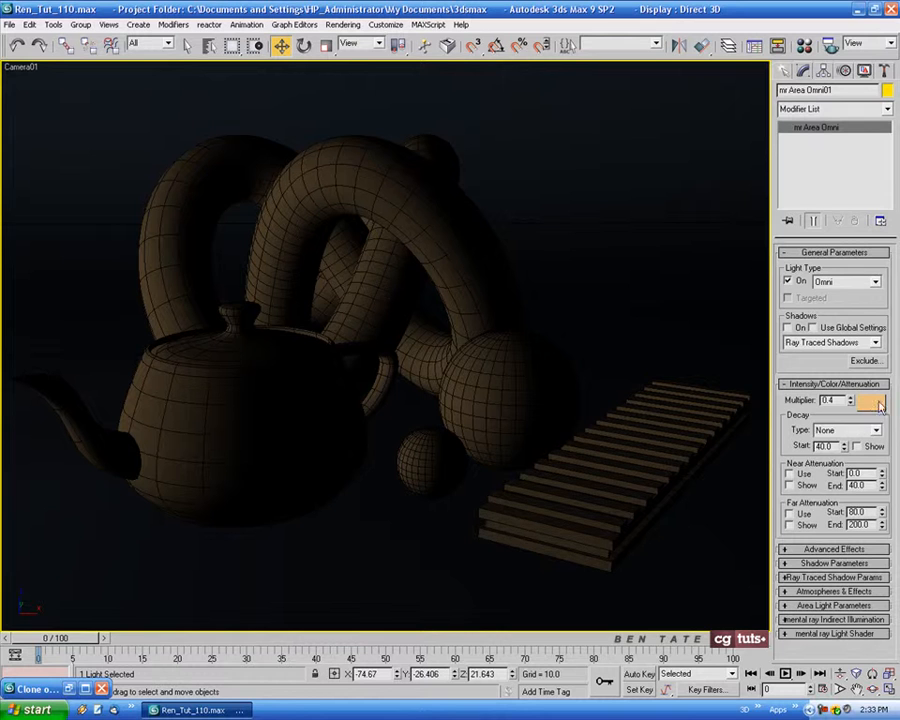
Exclude objPlane01 from both illumination and shadow casting of the warm area omni light
left_click(865, 361)
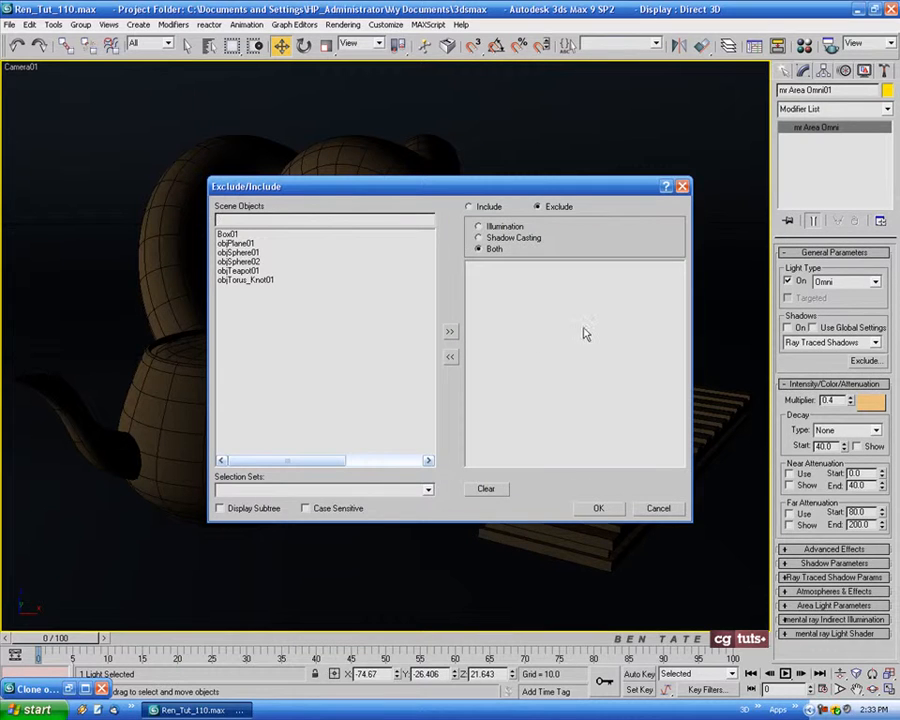
left_click(240, 243)
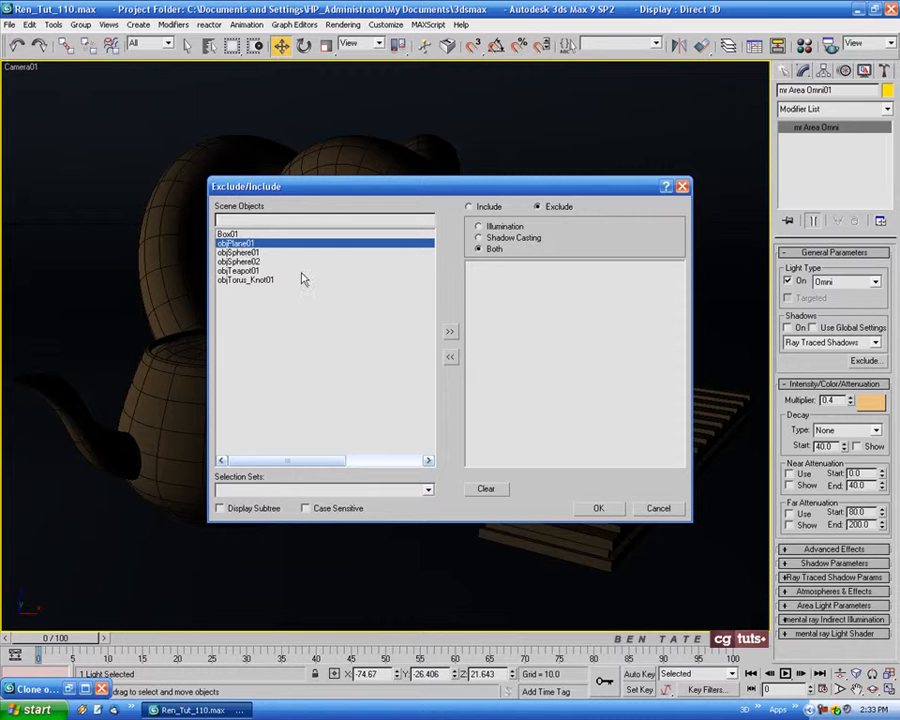
left_click(450, 334)
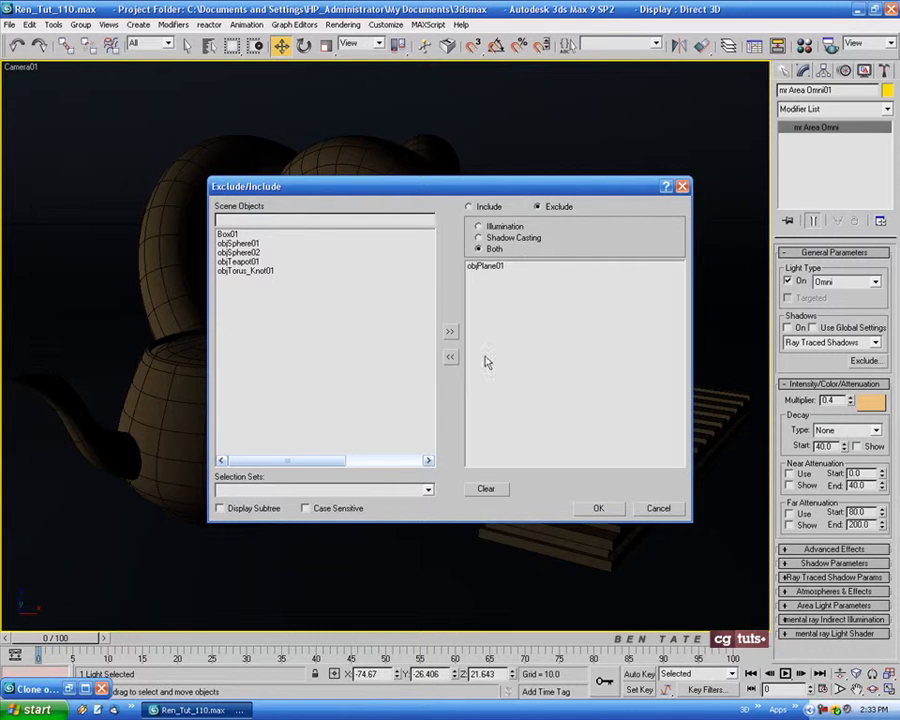
left_click(596, 508)
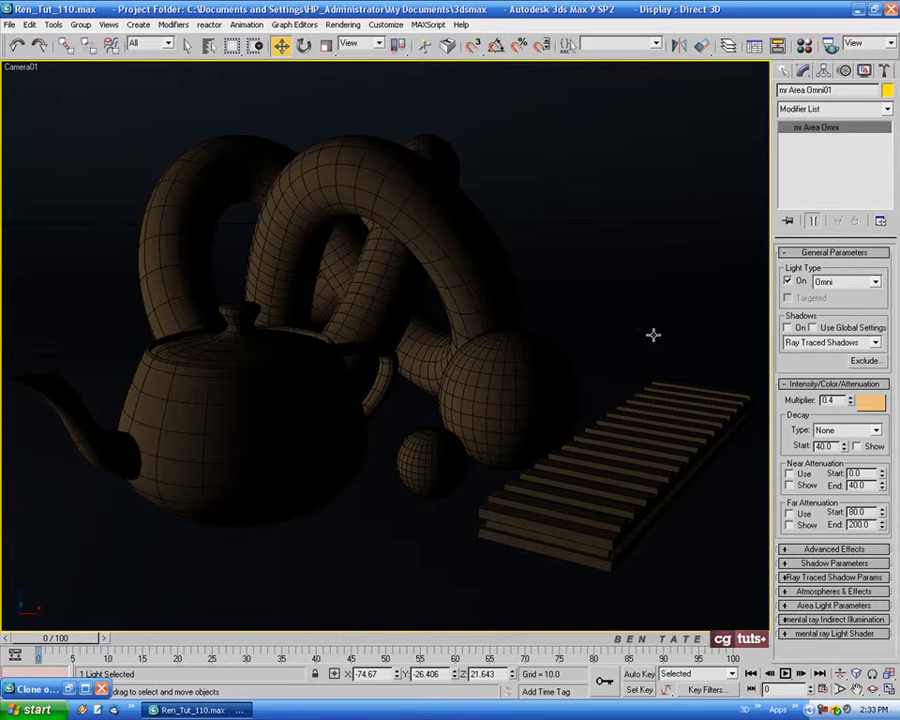
Set the Final Gather Initial FG Point Density to 1 and lower the Rays per FG Point in the render settings
left_click(344, 28)
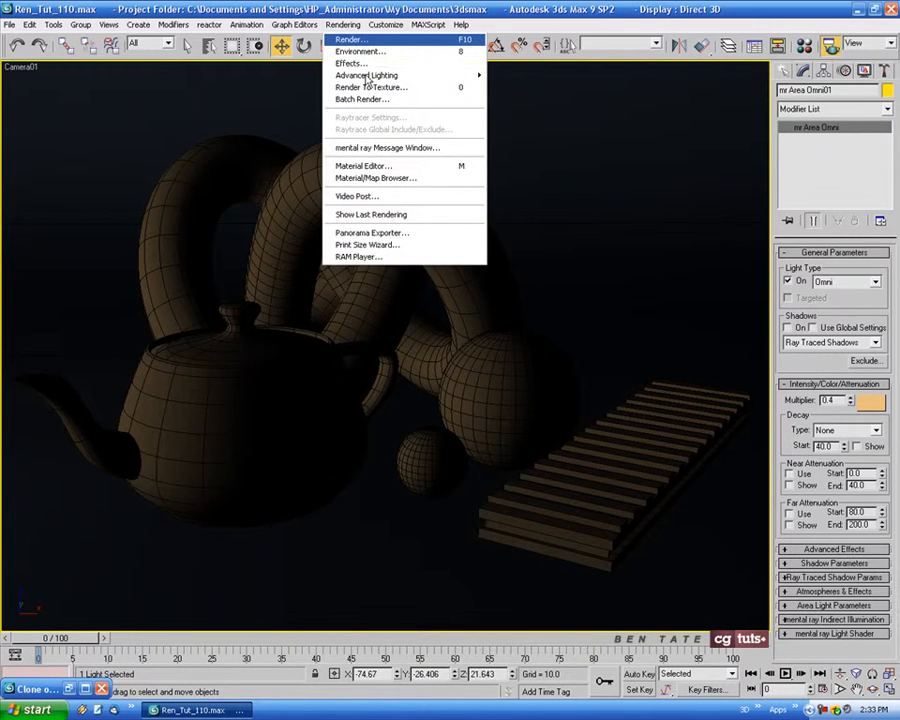
left_click(353, 40)
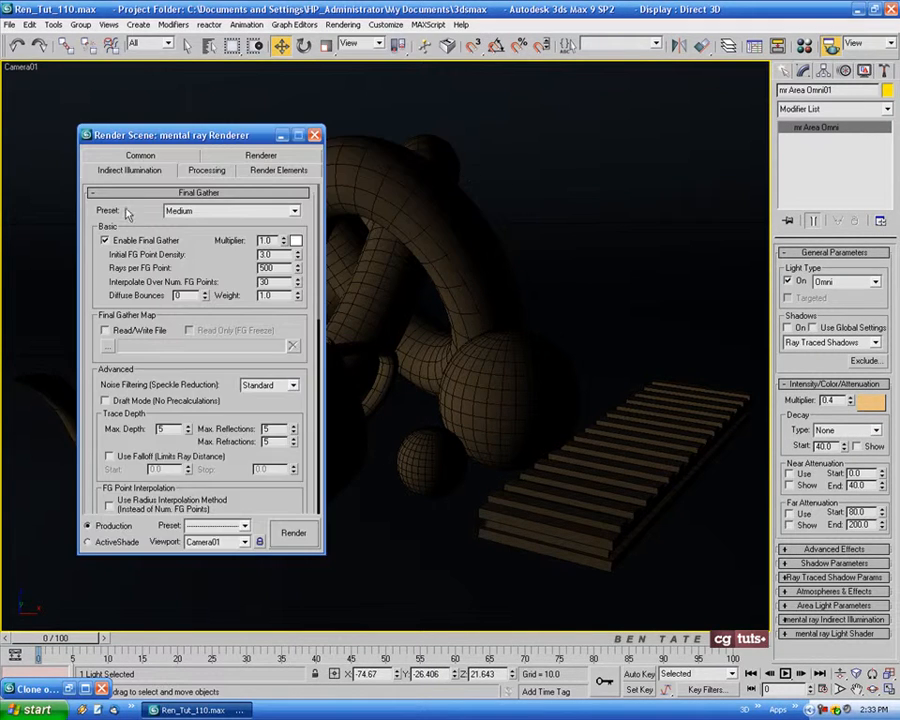
left_click_drag(228, 142, 501, 163)
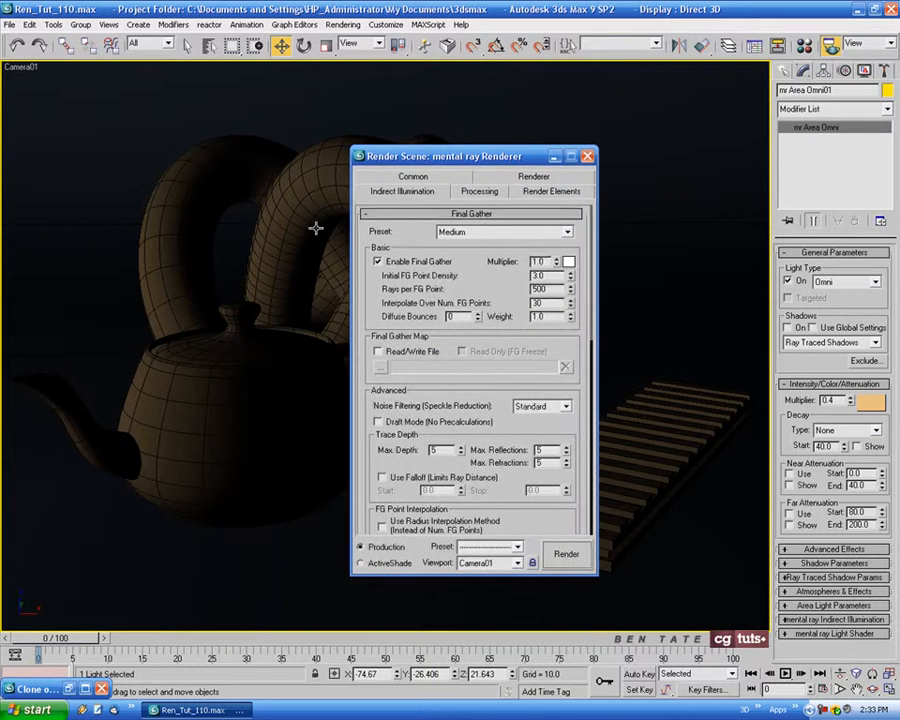
double_click(553, 276)
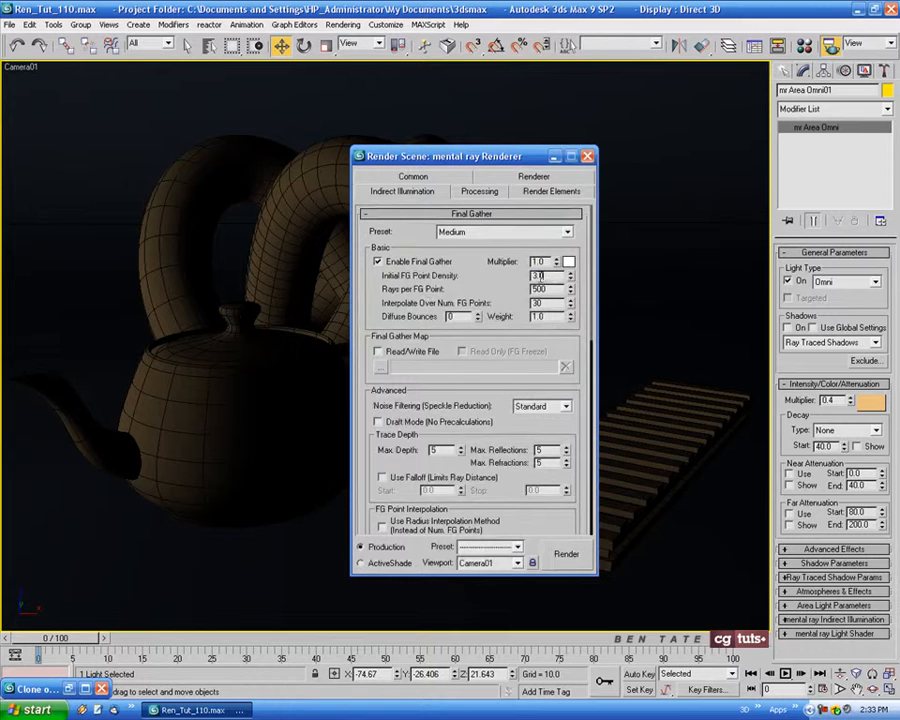
type("1")
key("Return")
double_click(548, 289)
type("4")
left_click(588, 157)
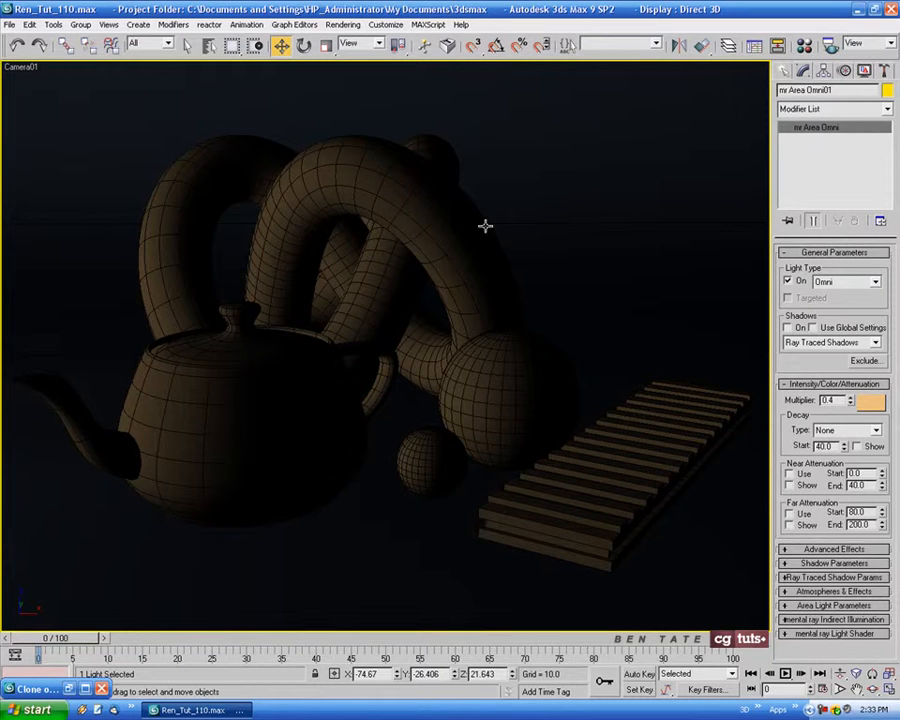
Review the saved clone of the previous render and the settings of the grey 01 - Default material
left_click(69, 689)
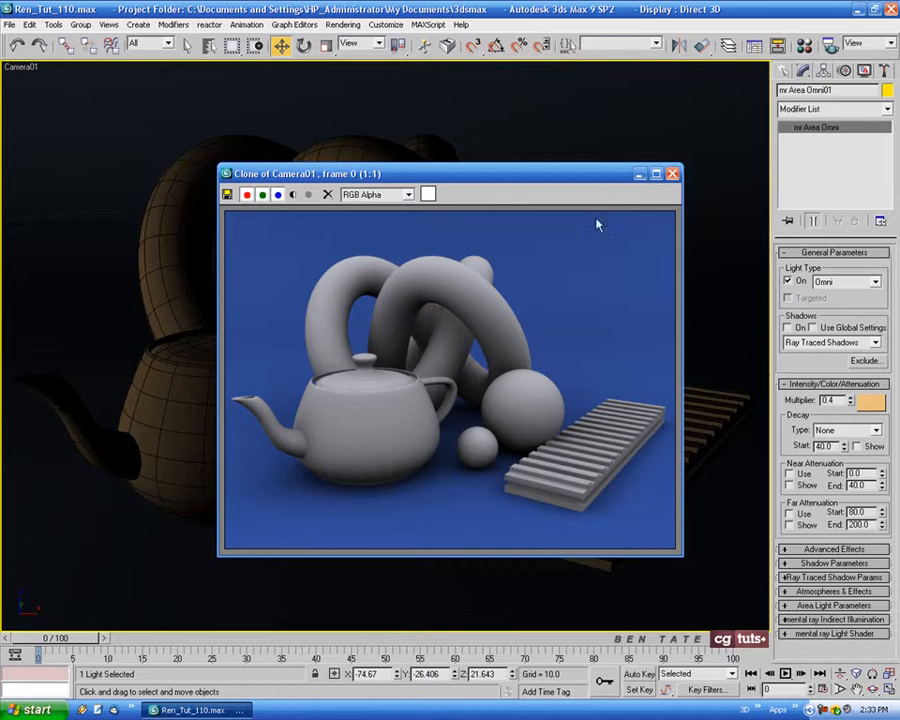
left_click(639, 174)
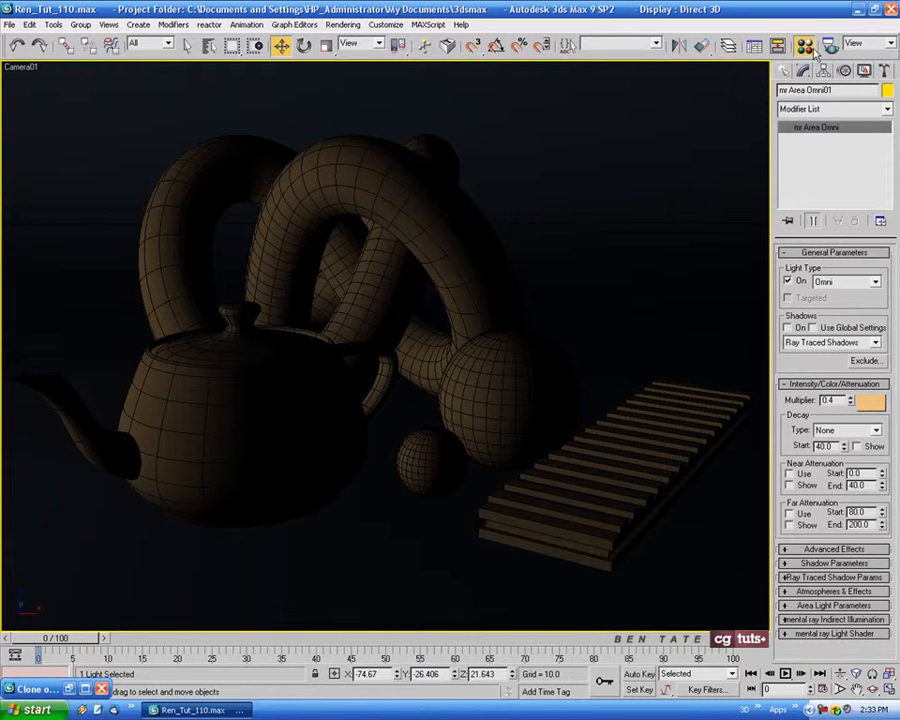
key("m")
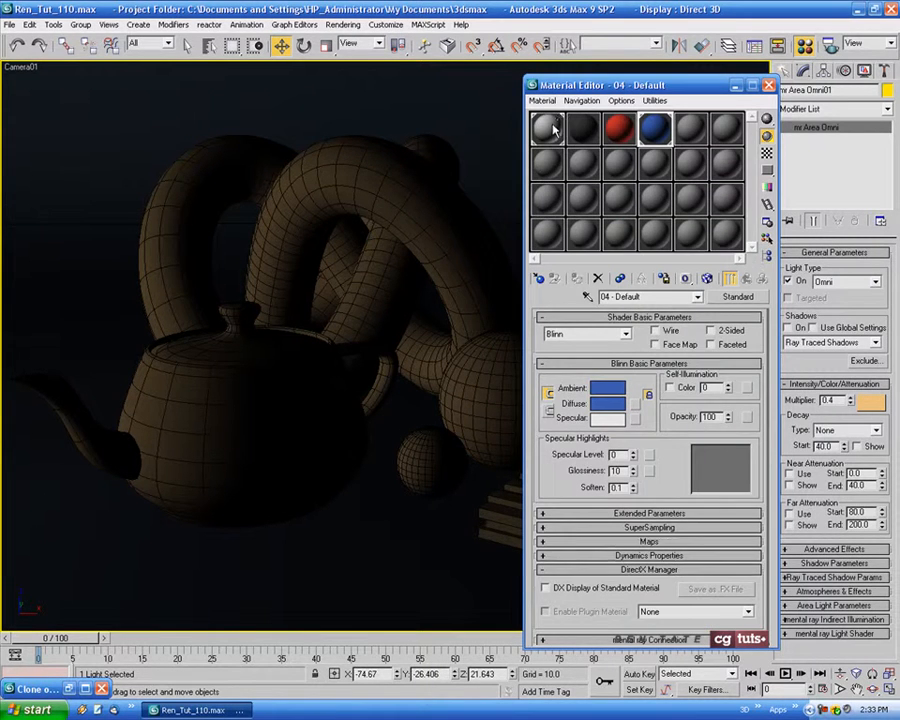
left_click(550, 128)
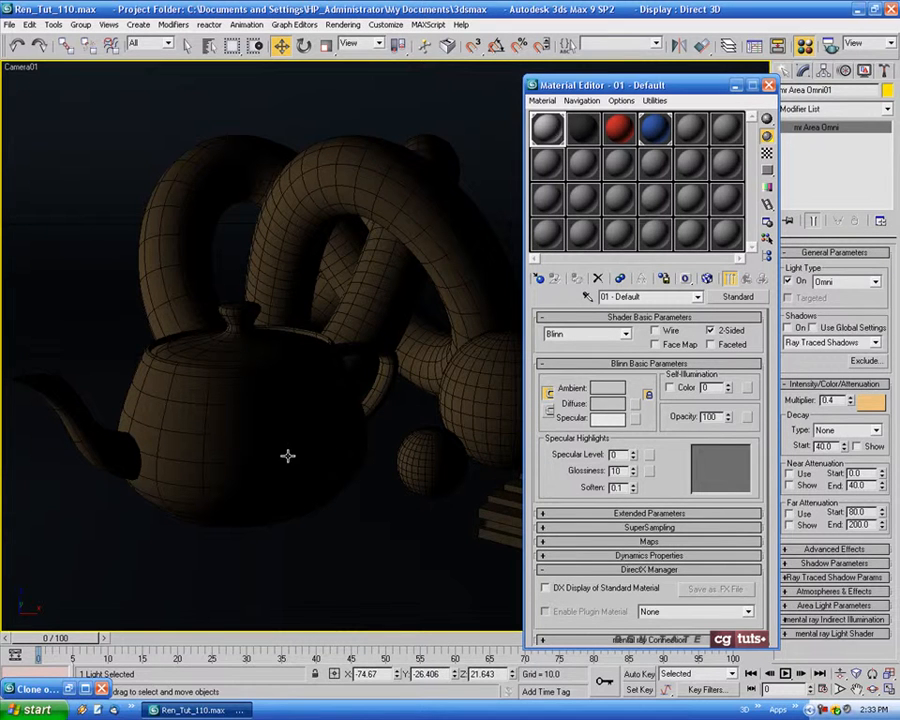
left_click(769, 86)
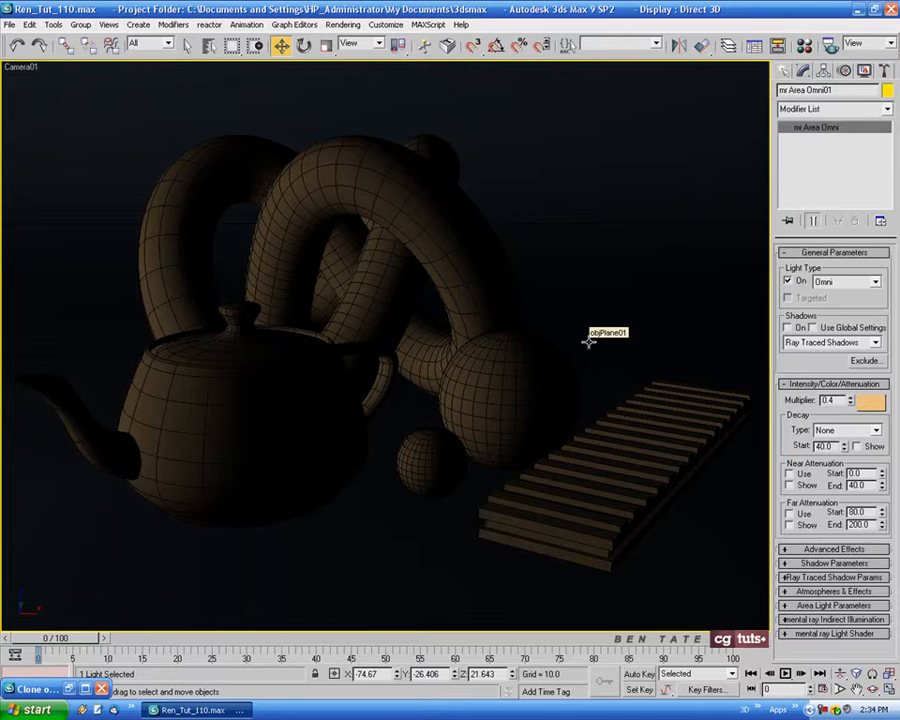
Render the camera view with the warm light and compare the result side by side with the earlier render clone
key("shift+q")
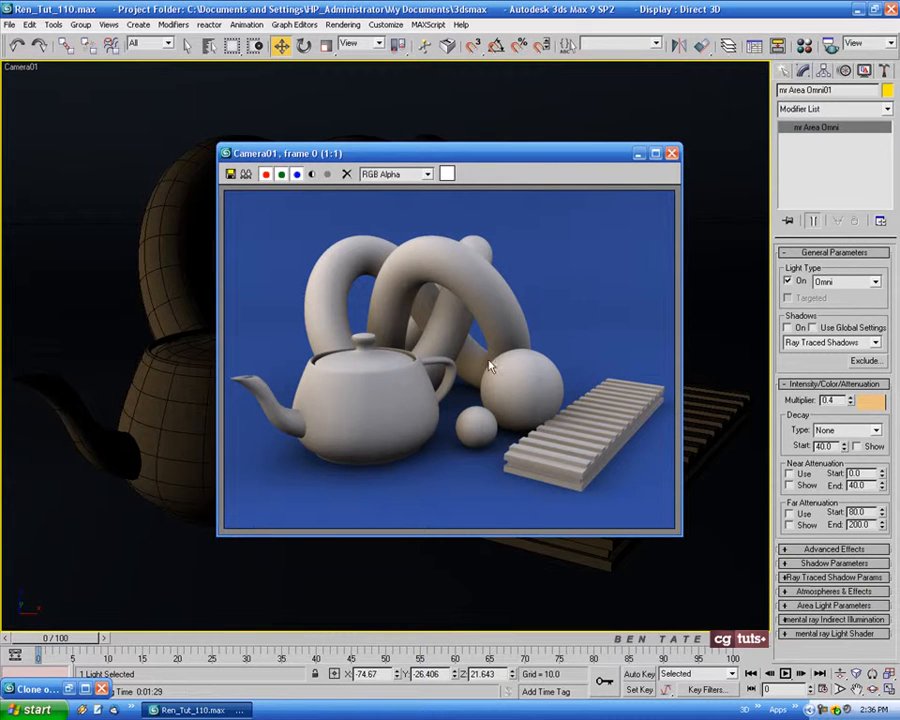
left_click_drag(548, 155, 632, 159)
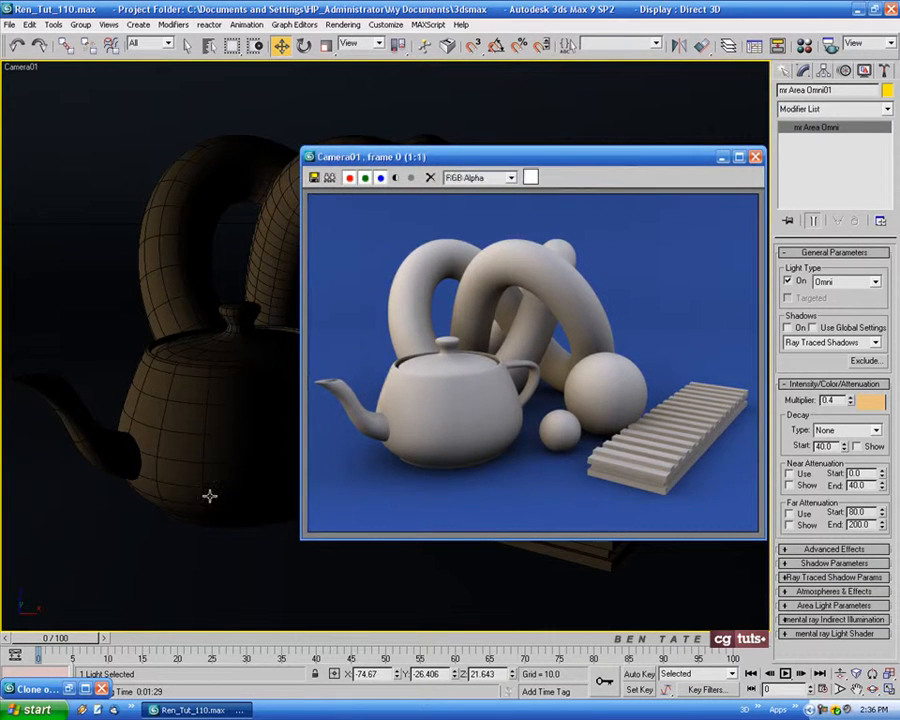
left_click(329, 177)
mouse_move(550, 158)
left_mouse_down()
mouse_move(652, 145)
mouse_move(613, 141)
left_mouse_up()
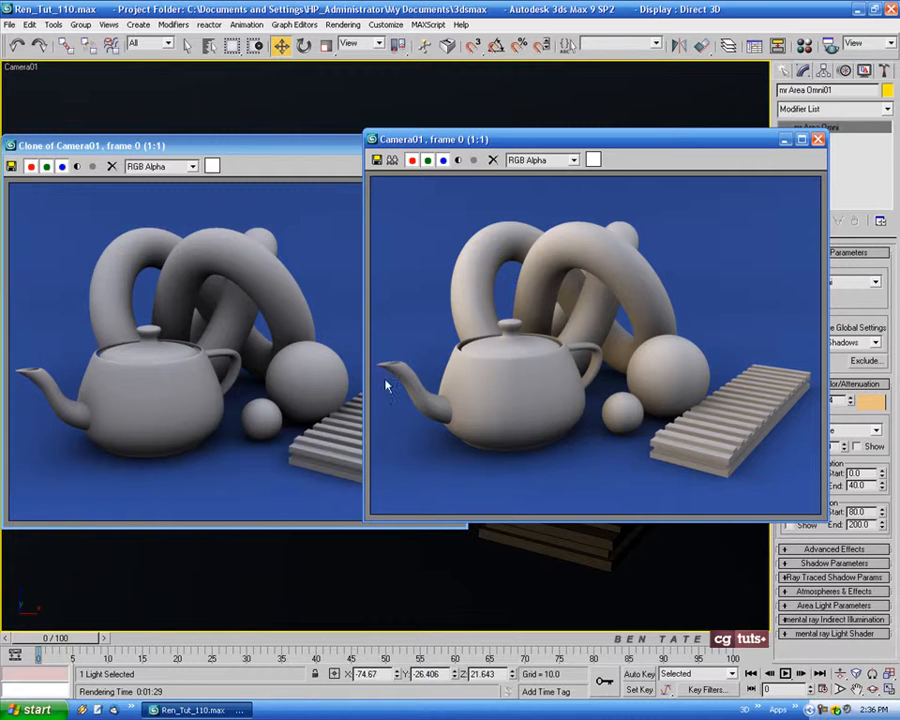
left_click_drag(730, 142, 474, 152)
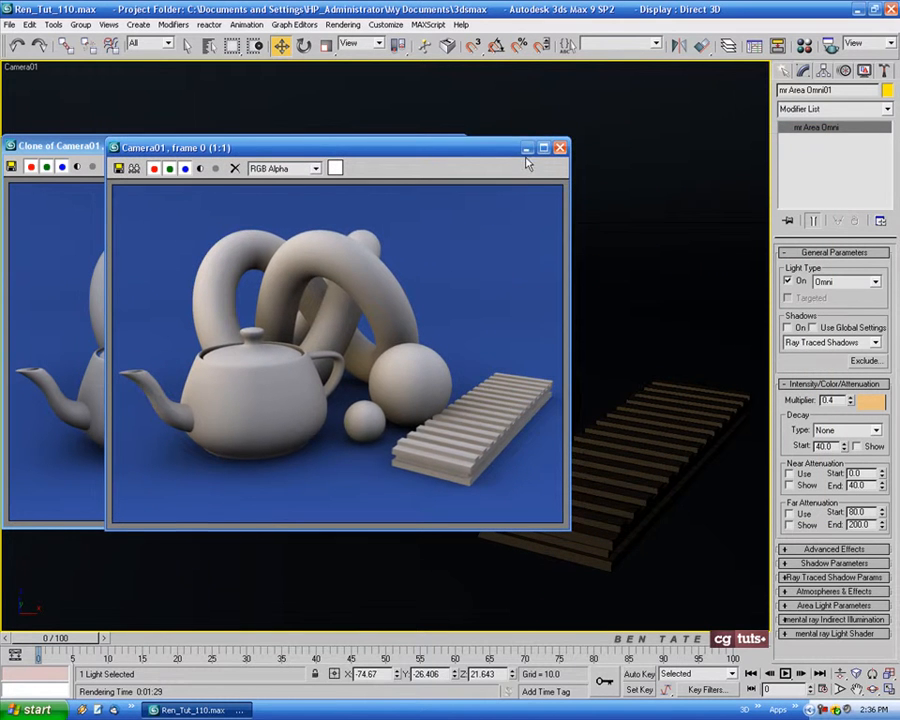
Keep a clone of the new render, clear the render windows from view and set the light's multiplier to 0.35
left_click(134, 168)
left_click(639, 175)
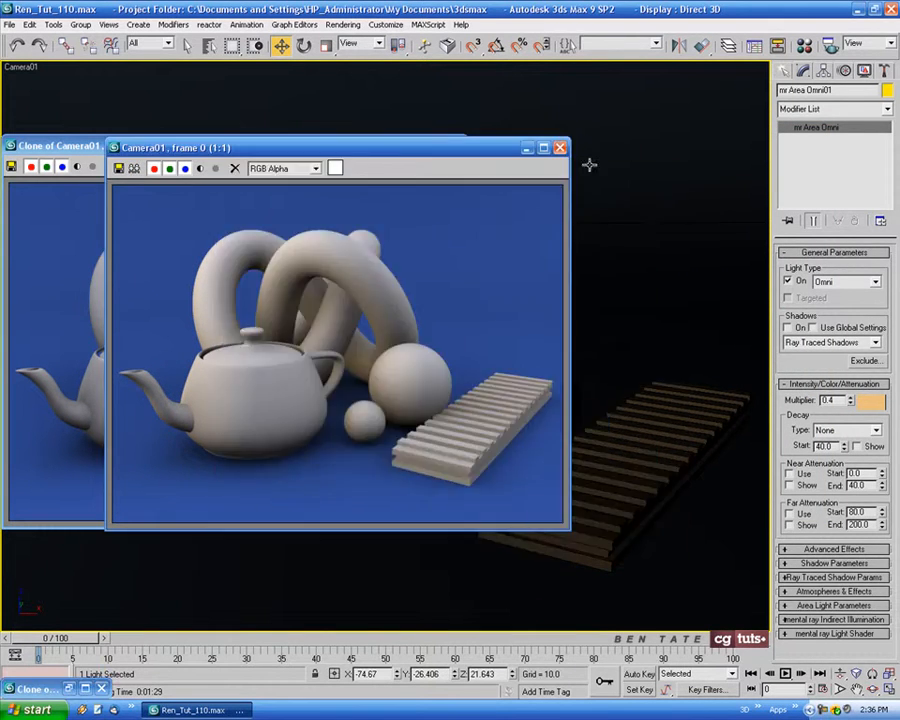
left_click(560, 147)
left_click(424, 148)
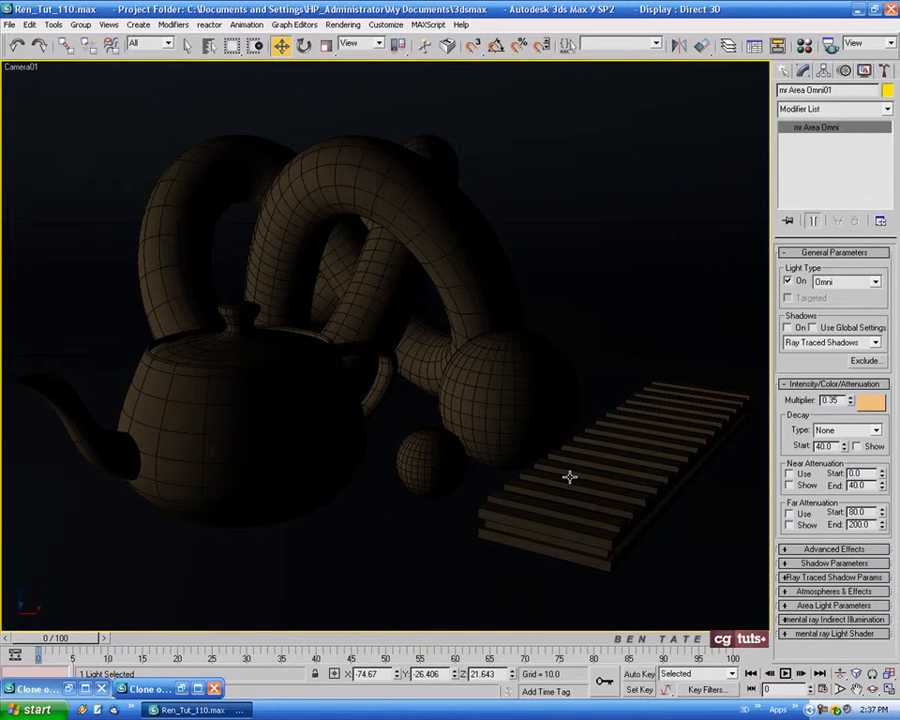
Clone the area omni light in the Top view as an independent copy on the opposite side, at about X 104.6
key("alt+w")
right_click(271, 242)
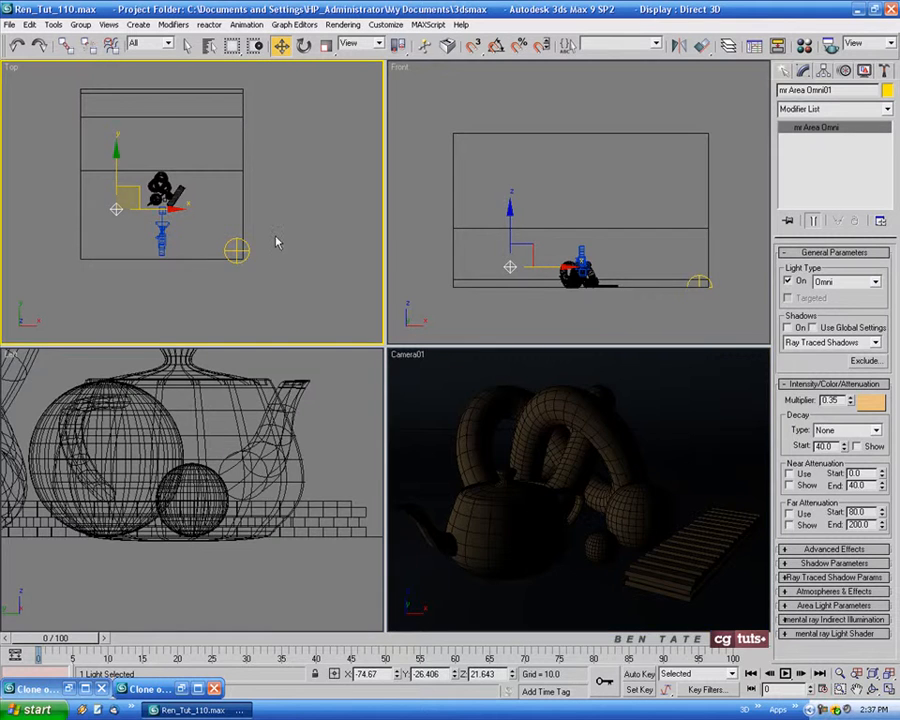
key("alt+w")
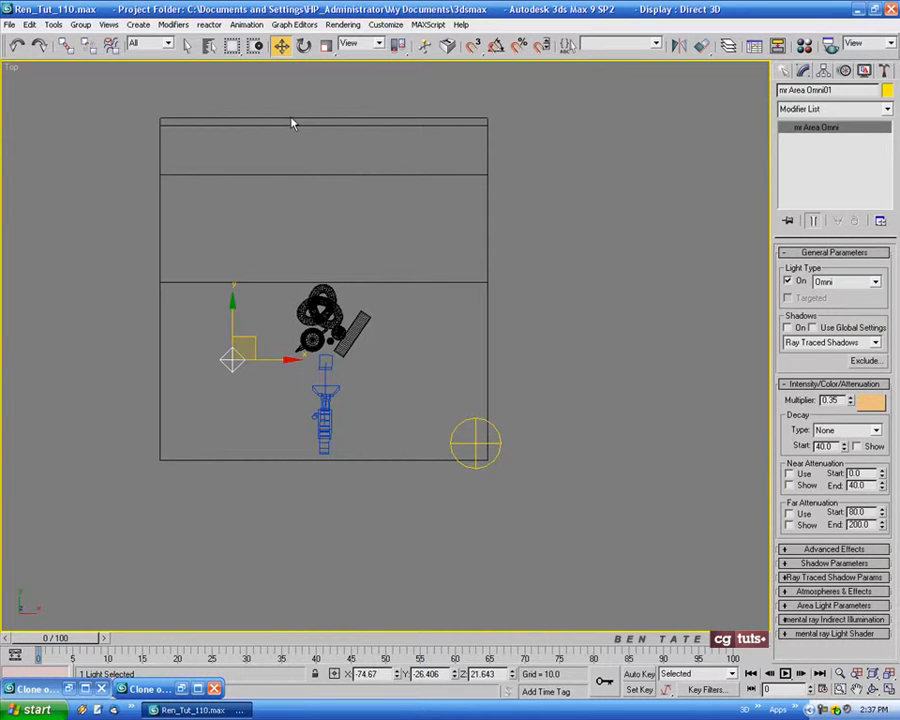
left_click_drag(266, 359, 466, 358, "shift")
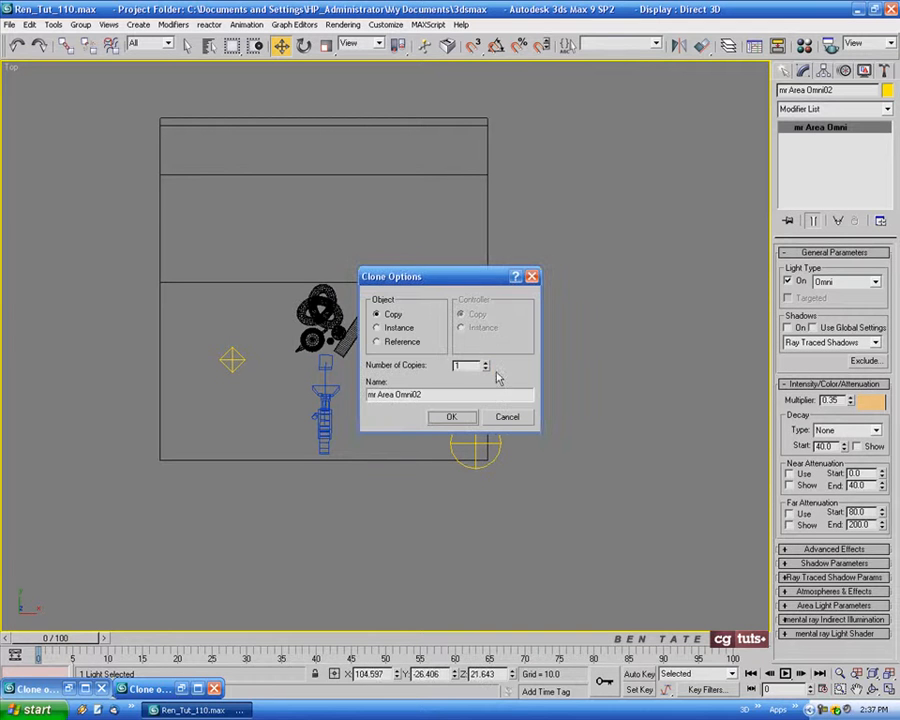
left_click(451, 416)
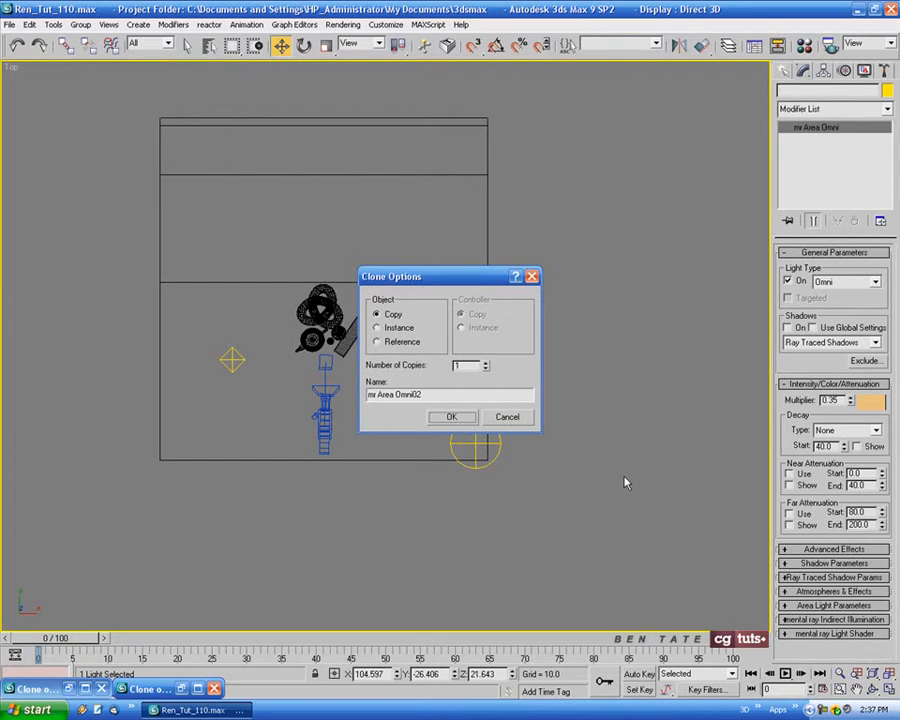
key("alt+w")
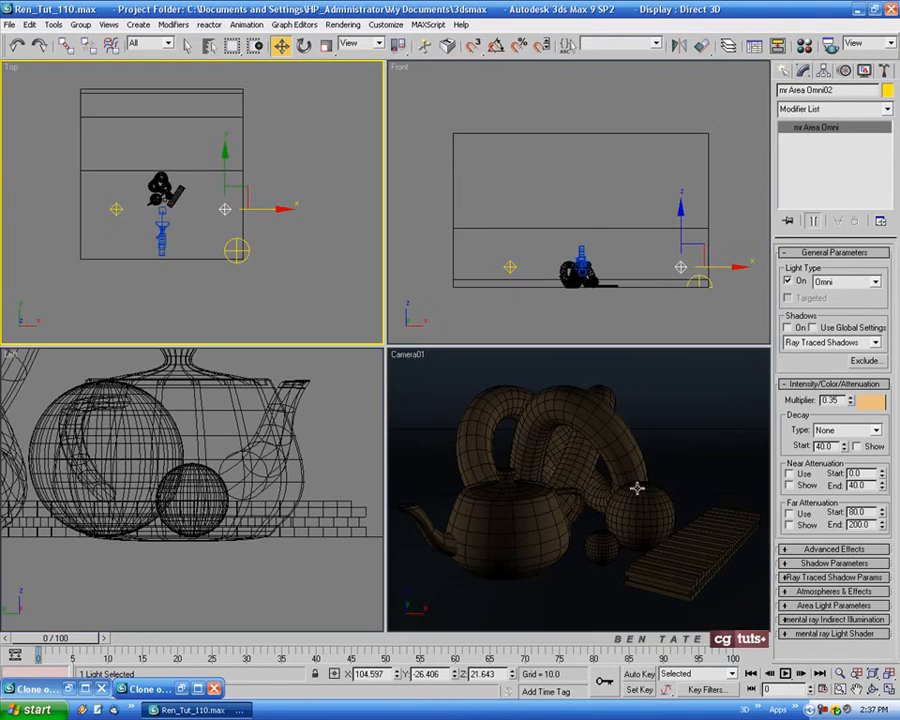
Change the copied light's colour to a pale blue of about RGB 126, 152, 206
left_click(871, 404)
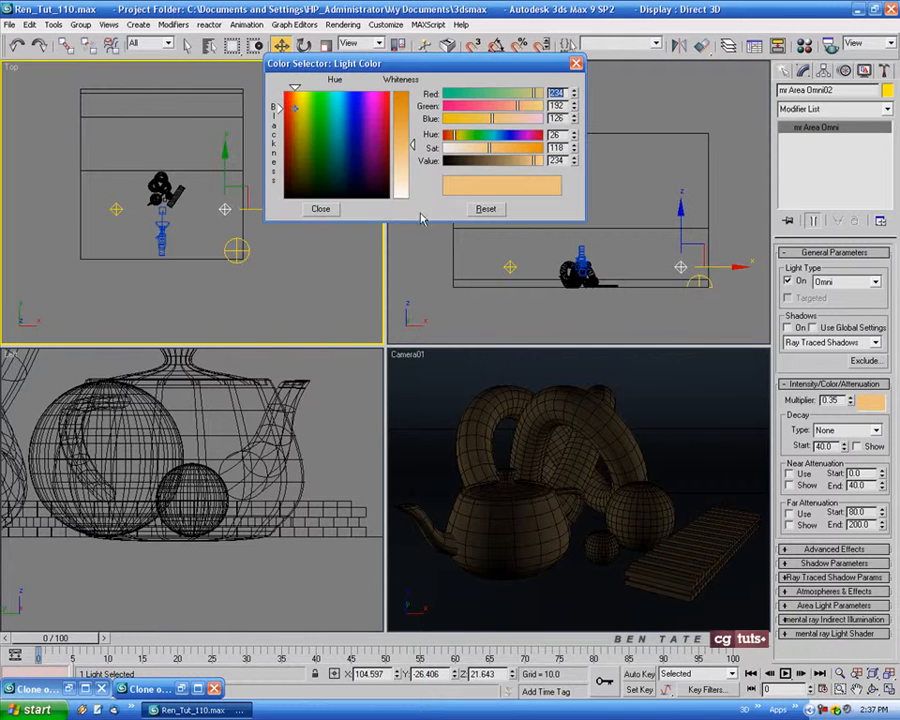
left_click(350, 133)
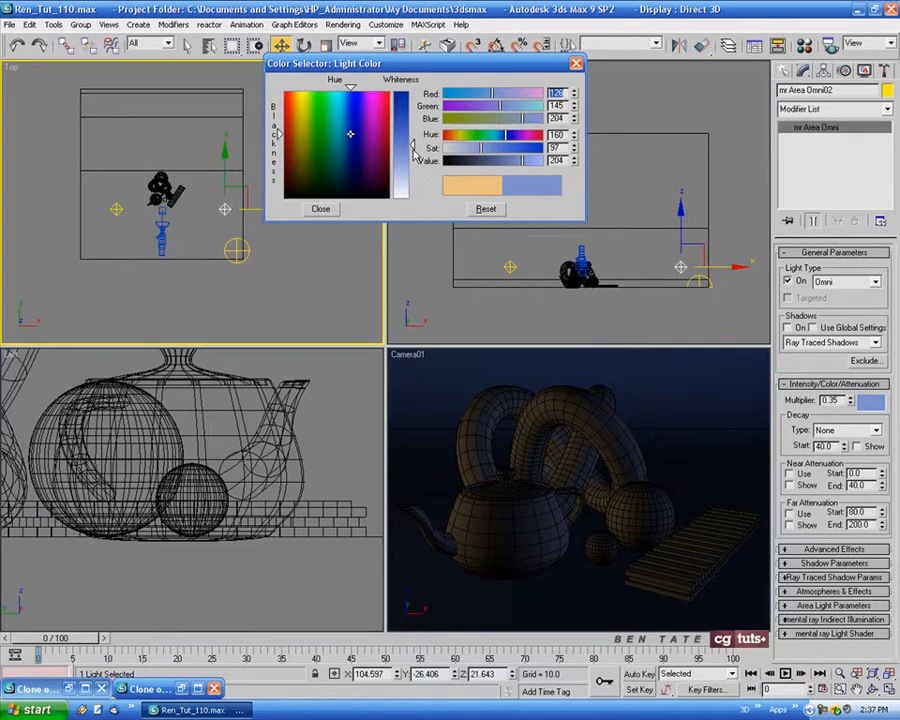
left_click(349, 132)
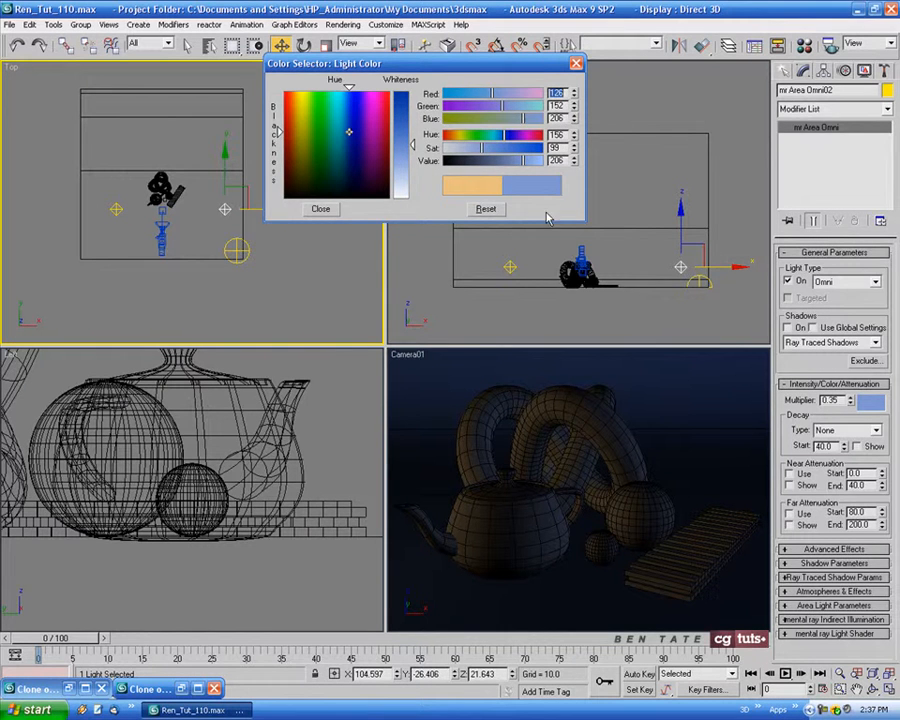
left_click(333, 210)
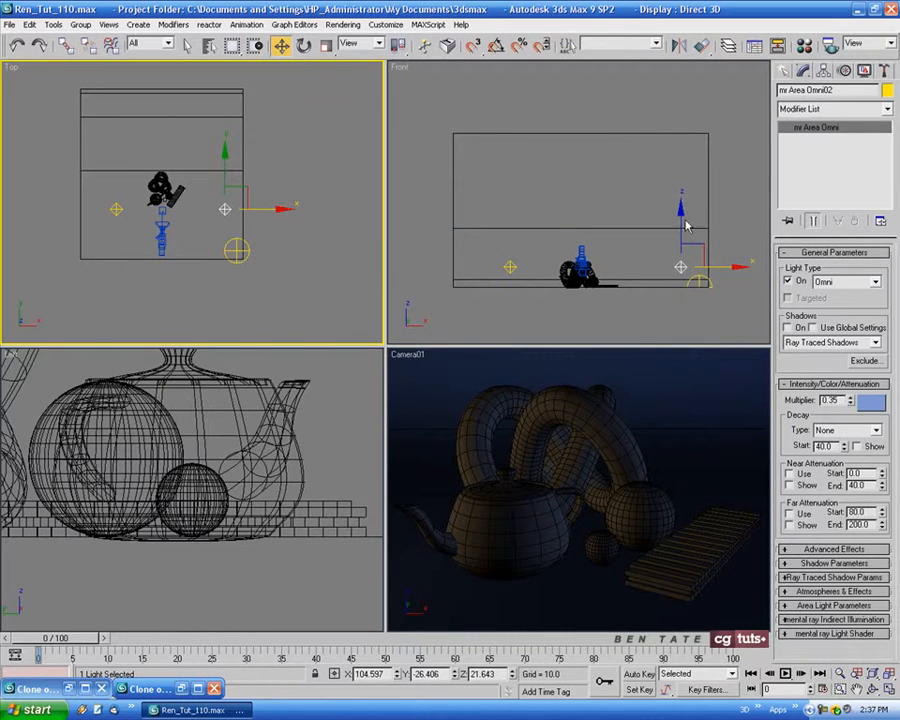
Raise the blue light and move it inward to about X 74.4, Y -24.0, Z 66.9, with a multiplier of 0.3
left_click_drag(684, 228, 680, 182)
right_click(331, 195)
left_click_drag(248, 192, 229, 189)
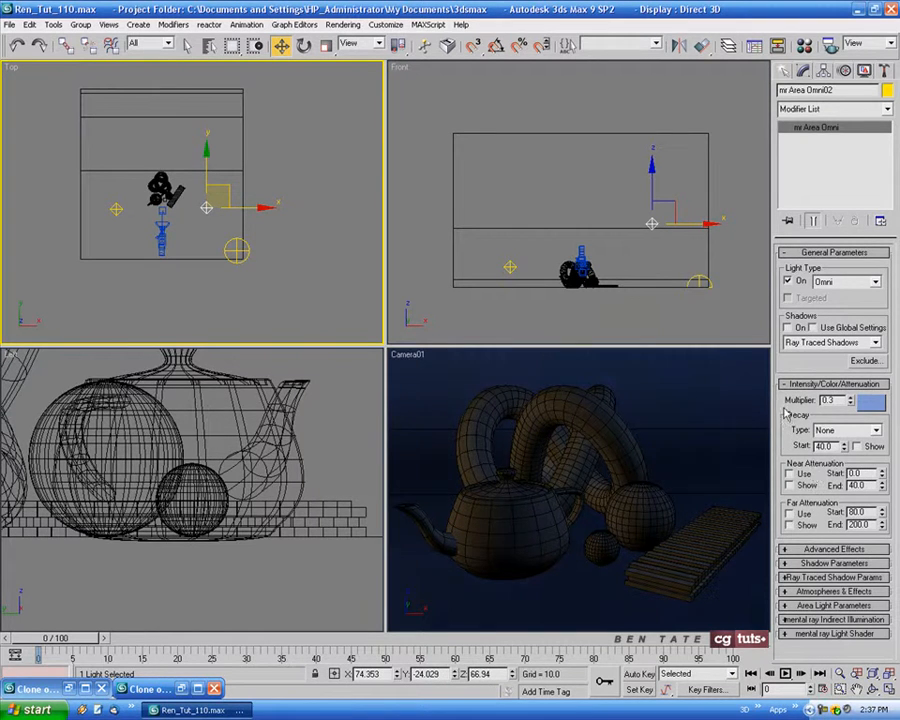
Check the blue light's exclusion list and test-render the maximised camera view
left_click(866, 362)
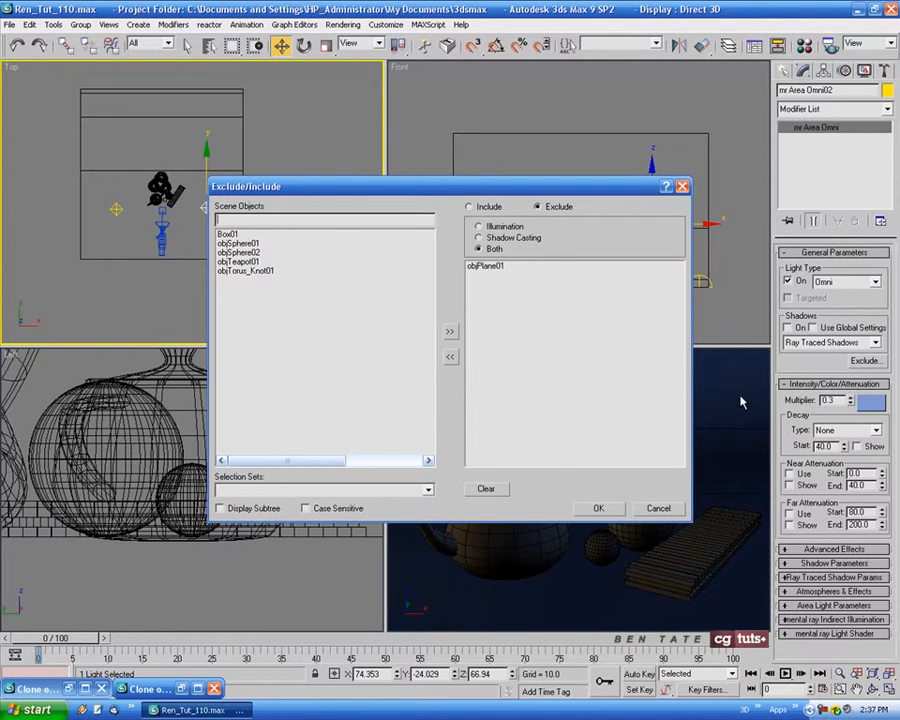
left_click(598, 508)
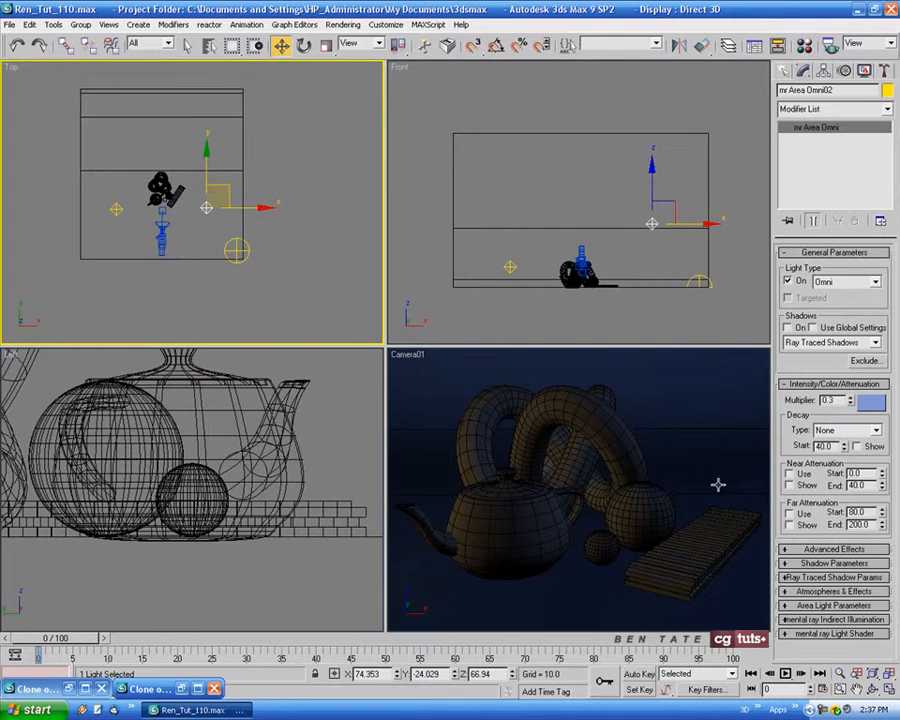
right_click(687, 464)
key("alt+w")
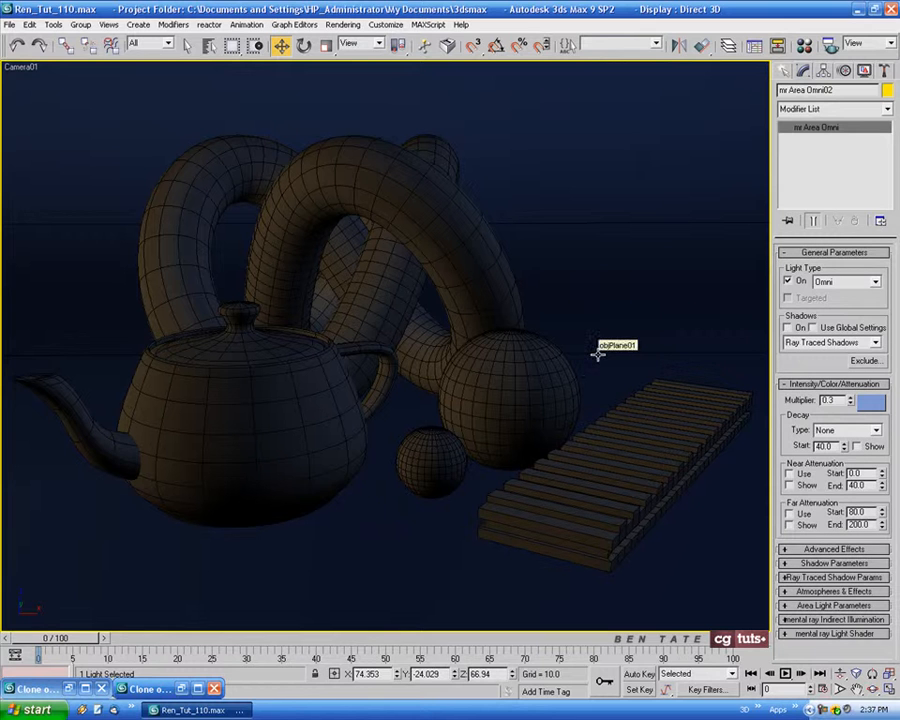
key("shift+q")
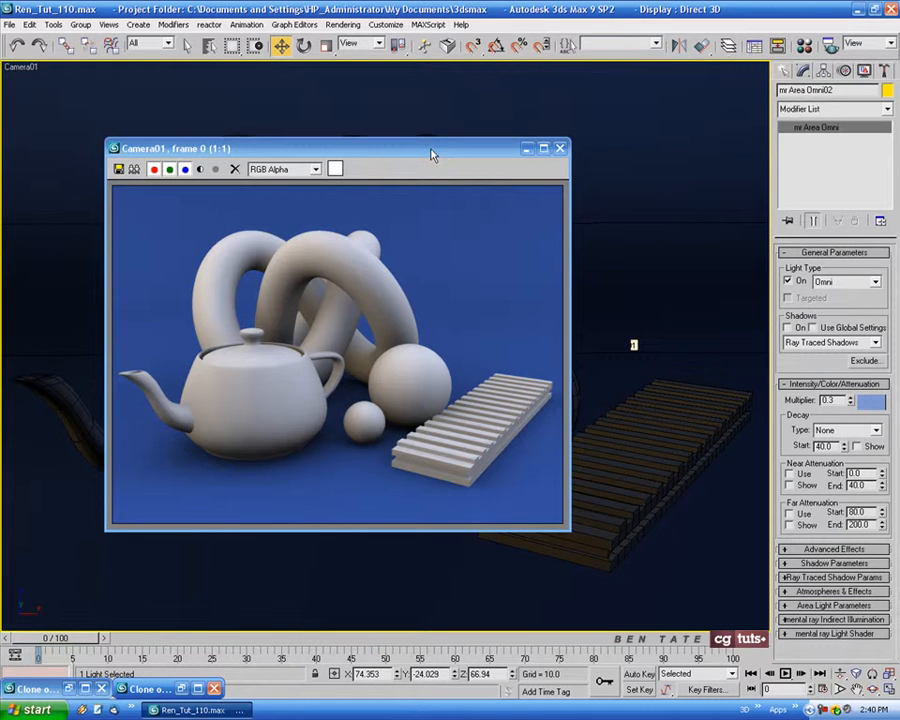
left_click_drag(432, 154, 668, 156)
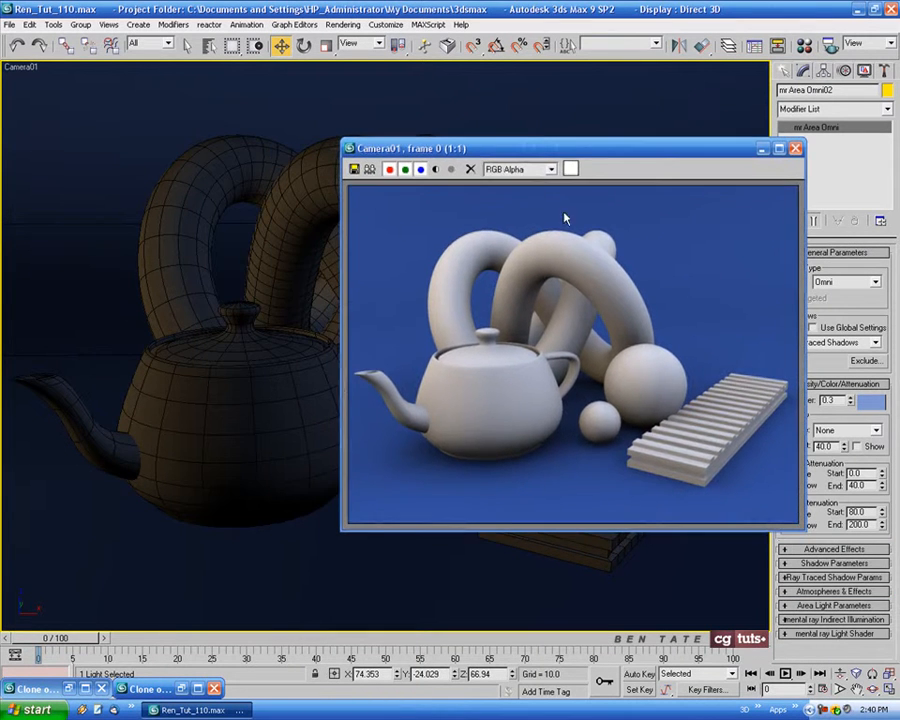
Compare the new blue-light render side by side with the two earlier cloned renders, minimising each clone when done
left_click(183, 689)
left_click_drag(568, 160, 599, 157)
left_click_drag(410, 148, 362, 150)
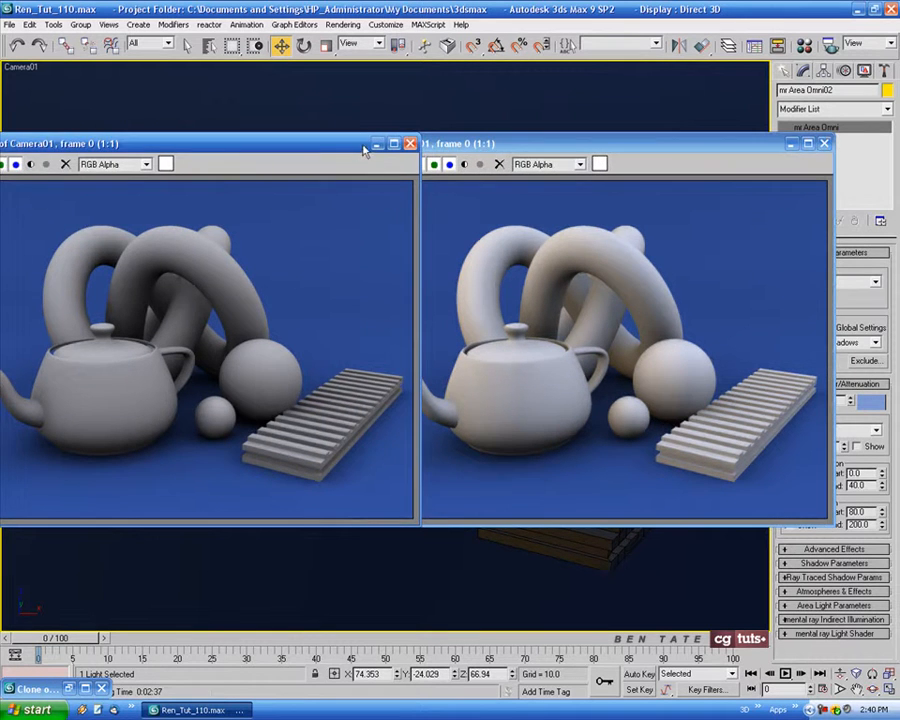
left_click(377, 143)
left_click(72, 688)
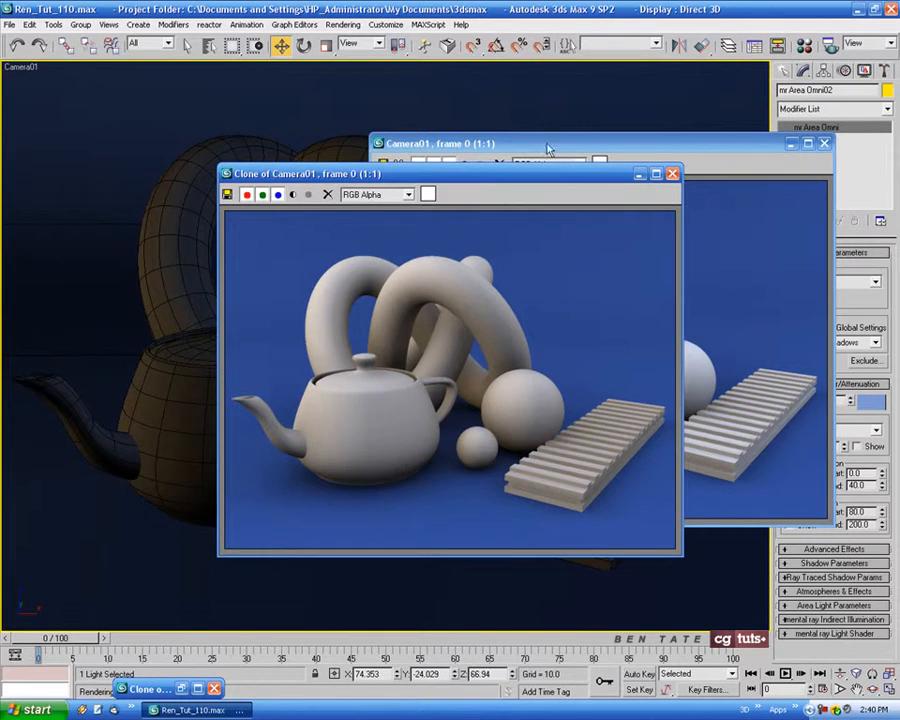
mouse_move(556, 177)
left_mouse_down()
mouse_move(414, 177)
mouse_move(353, 148)
left_mouse_up()
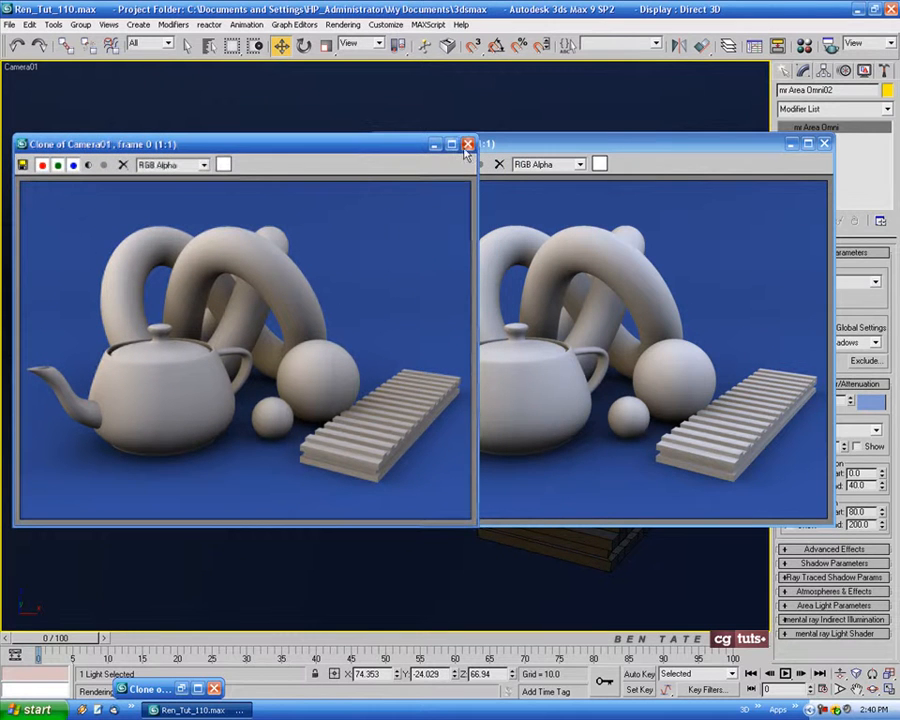
mouse_move(605, 145)
left_mouse_down()
mouse_move(643, 139)
mouse_move(621, 139)
left_mouse_up()
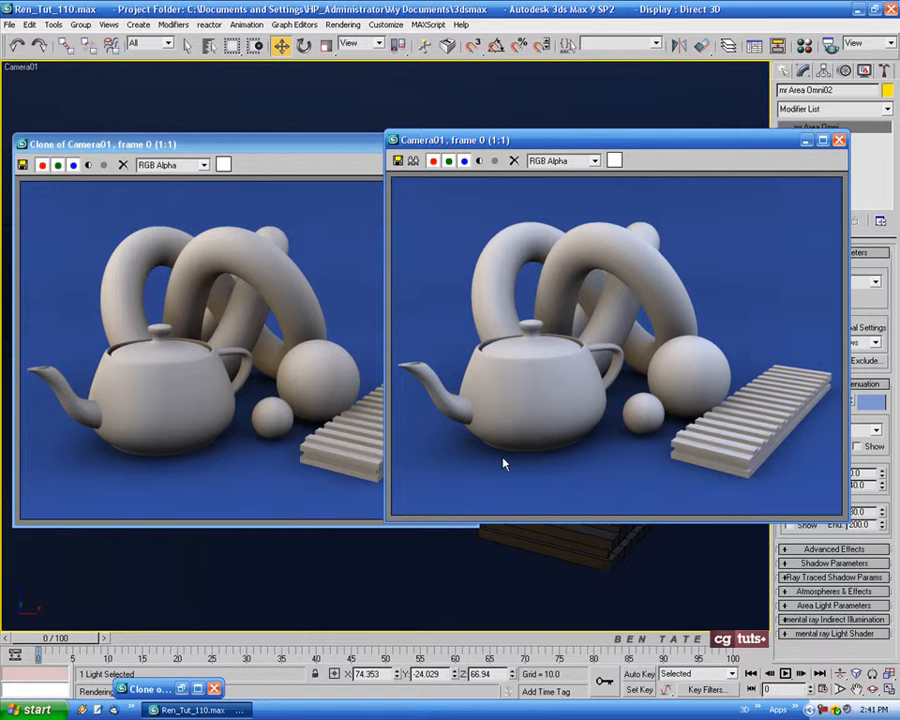
left_click_drag(725, 144, 659, 144)
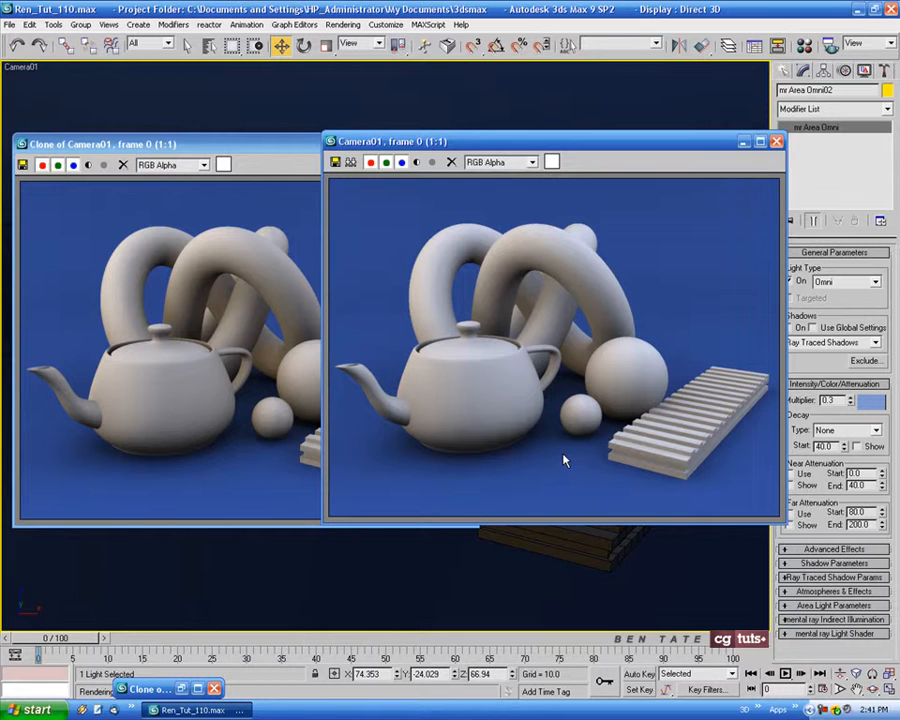
left_click_drag(672, 144, 641, 144)
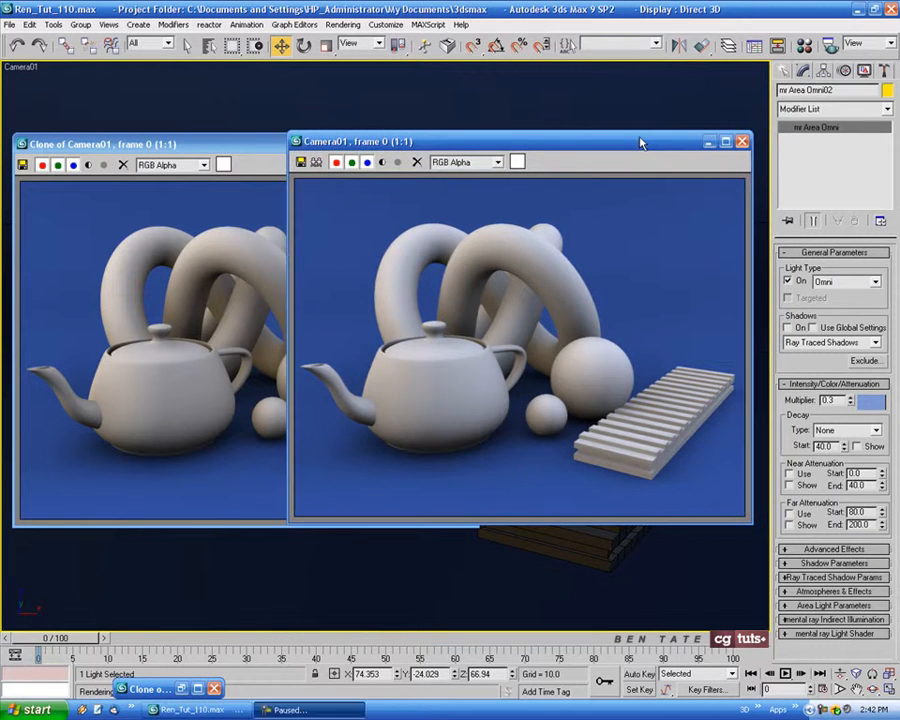
left_click(257, 147)
left_click(436, 146)
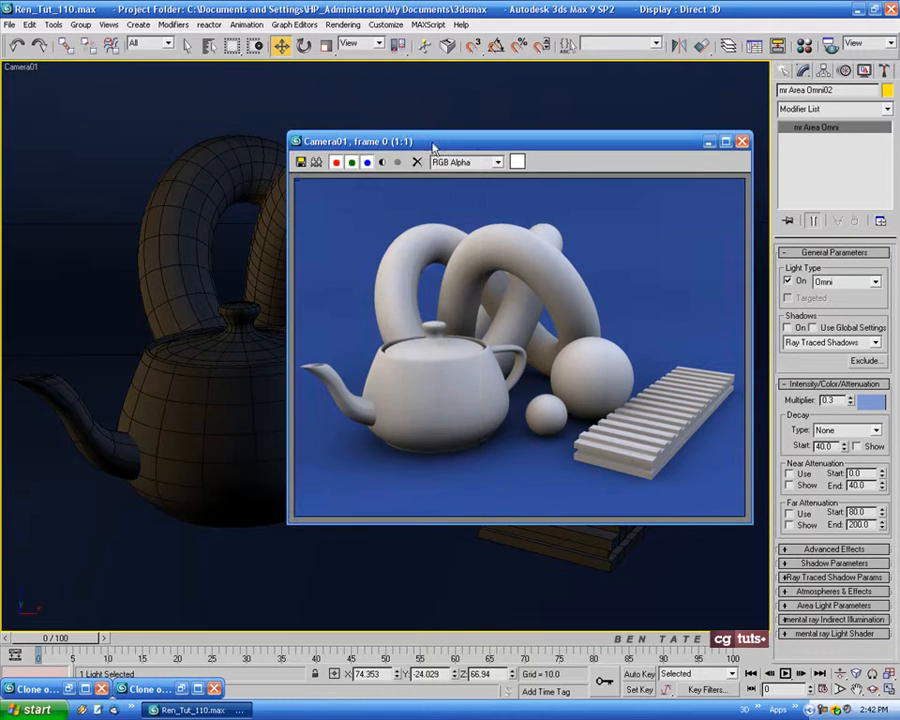
Clone the current camera render for reference and minimise both the copy and the original render window
left_click(315, 162)
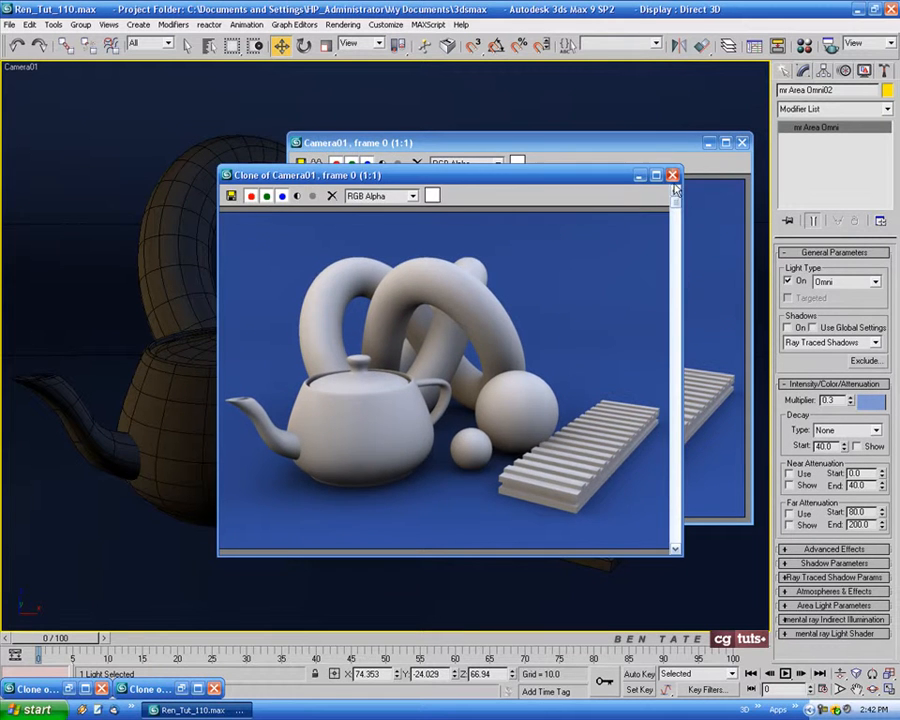
left_click(639, 176)
left_click_drag(656, 144, 532, 140)
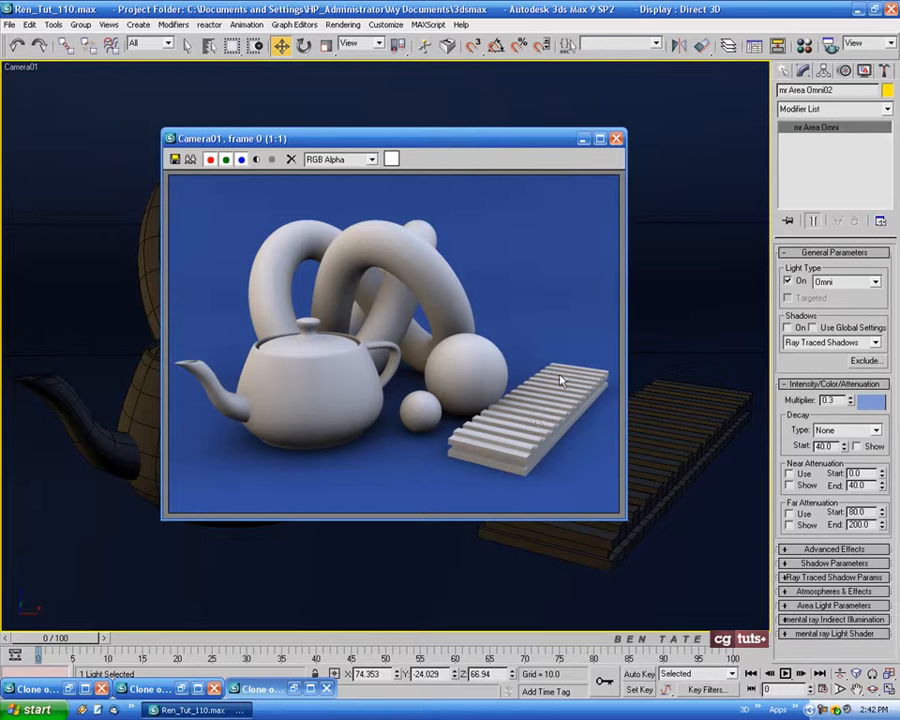
left_click(582, 139)
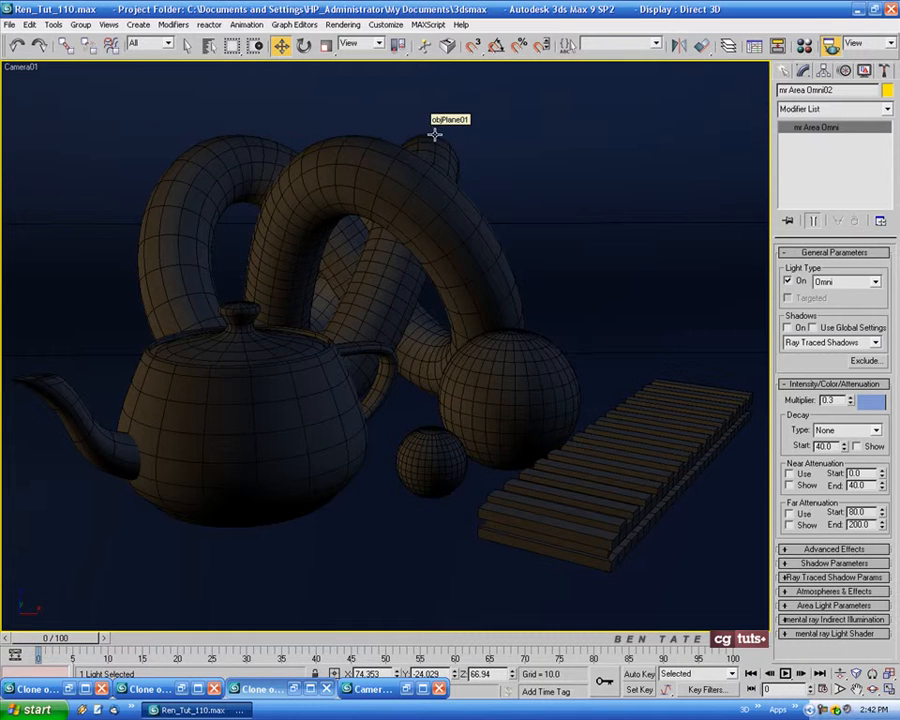
Set the Final Gather multiplier to 0.75 and render the camera view
key("F10")
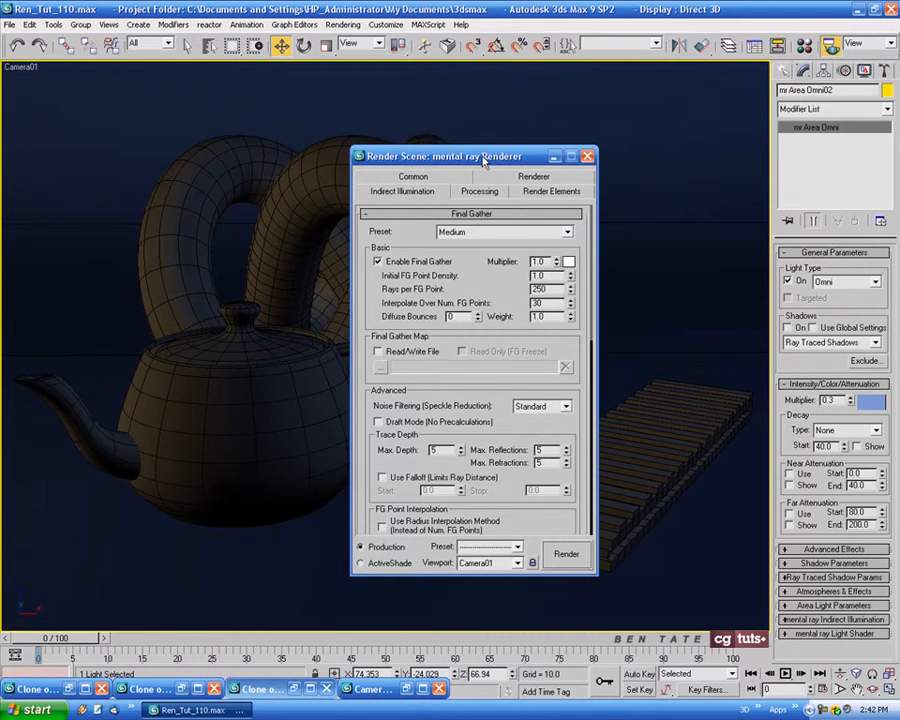
left_click_drag(483, 160, 409, 144)
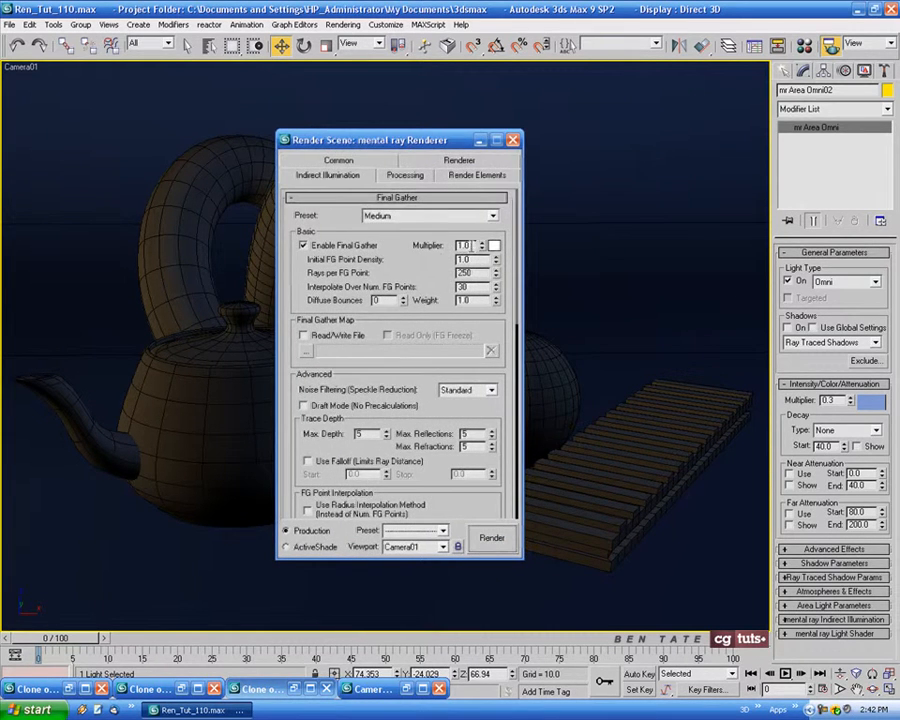
double_click(464, 246)
type("1")
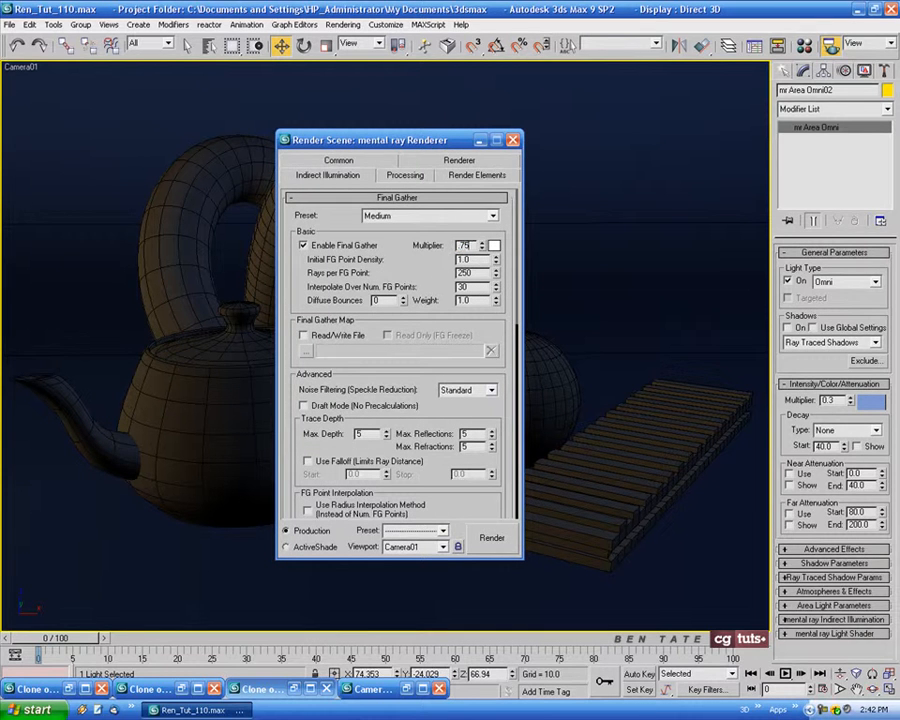
key("Return")
left_click(492, 538)
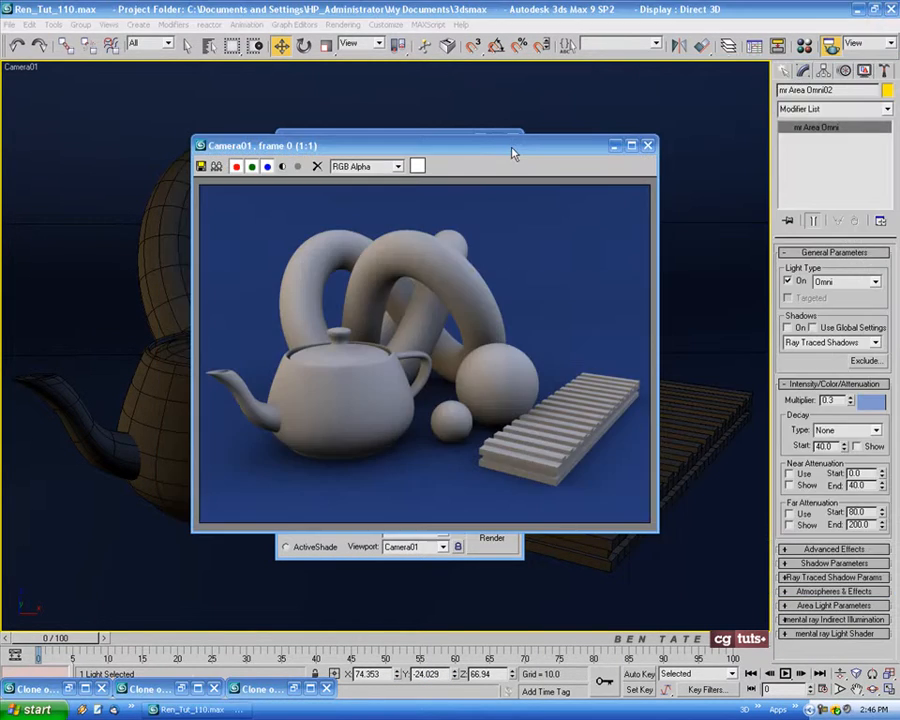
Compare the render made at the 0.75 multiplier side by side with the previously cloned render
left_click_drag(512, 150, 673, 148)
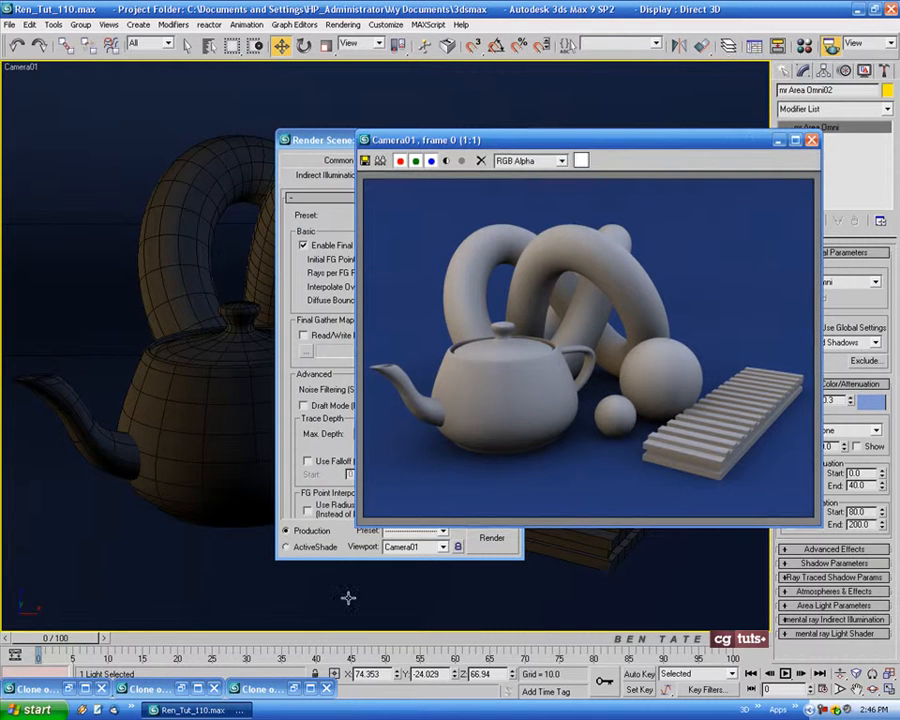
left_click(379, 160)
left_click_drag(573, 150, 348, 146)
left_click(590, 148)
left_click_drag(590, 148, 609, 146)
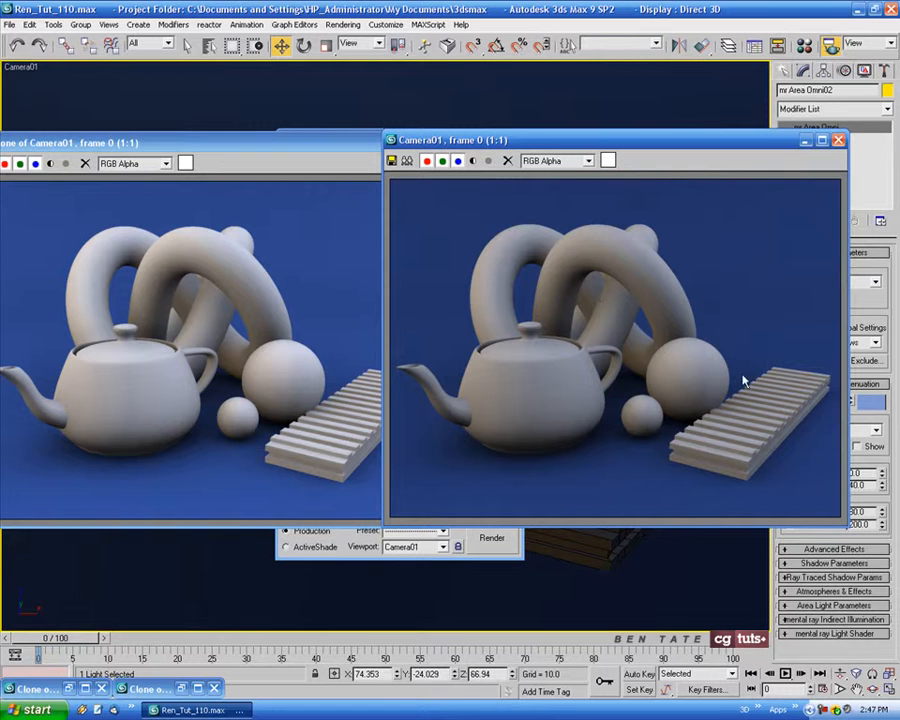
left_click_drag(629, 140, 512, 142)
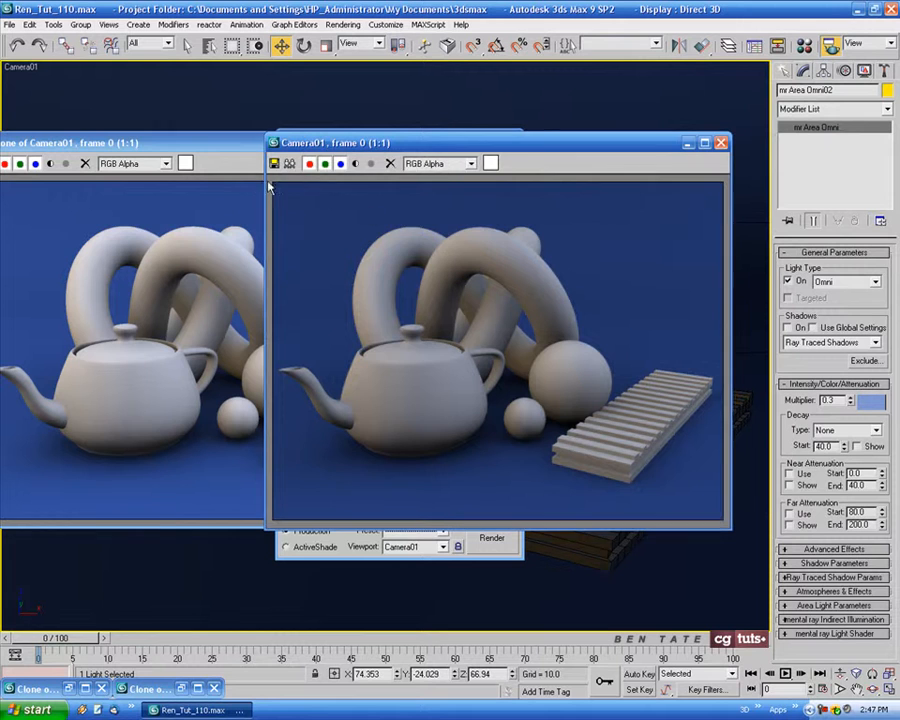
left_click(190, 142)
left_click(402, 145)
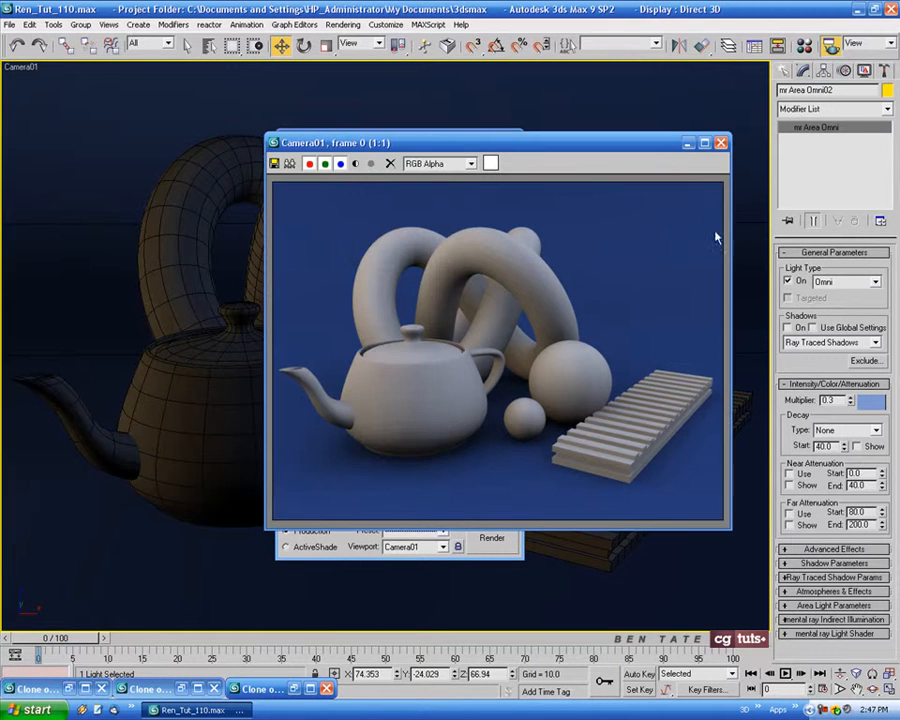
Clone the darker render for reference, minimise the copy and close the original render window
left_click(289, 163)
left_click(643, 184)
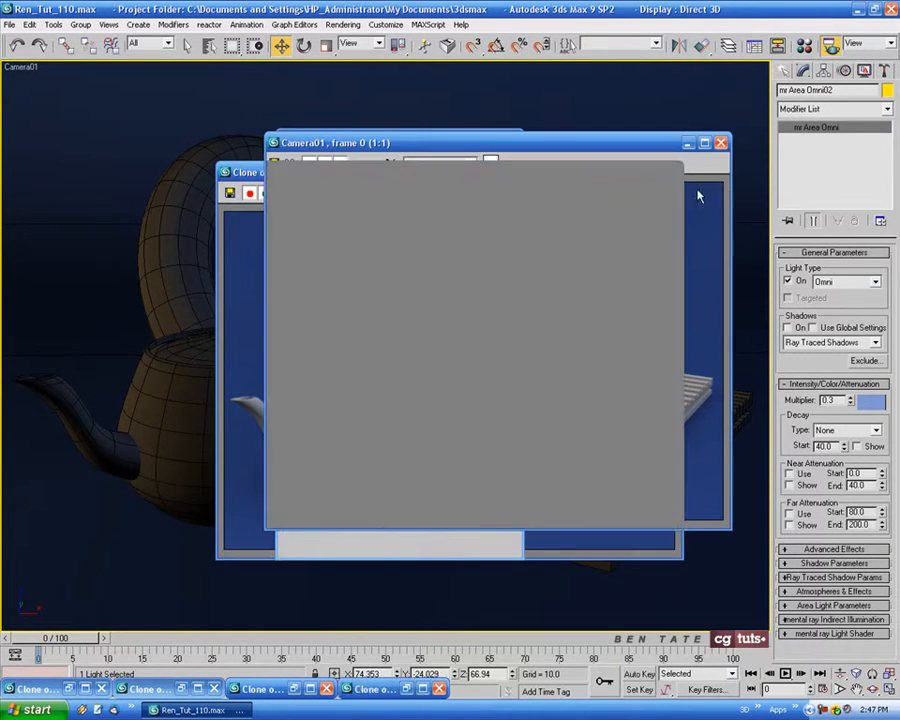
left_click(722, 143)
Set the Final Gather multiplier to 0.9, the initial FG point density to 2.0 and the rays per FG point to 500
left_click_drag(458, 141, 368, 133)
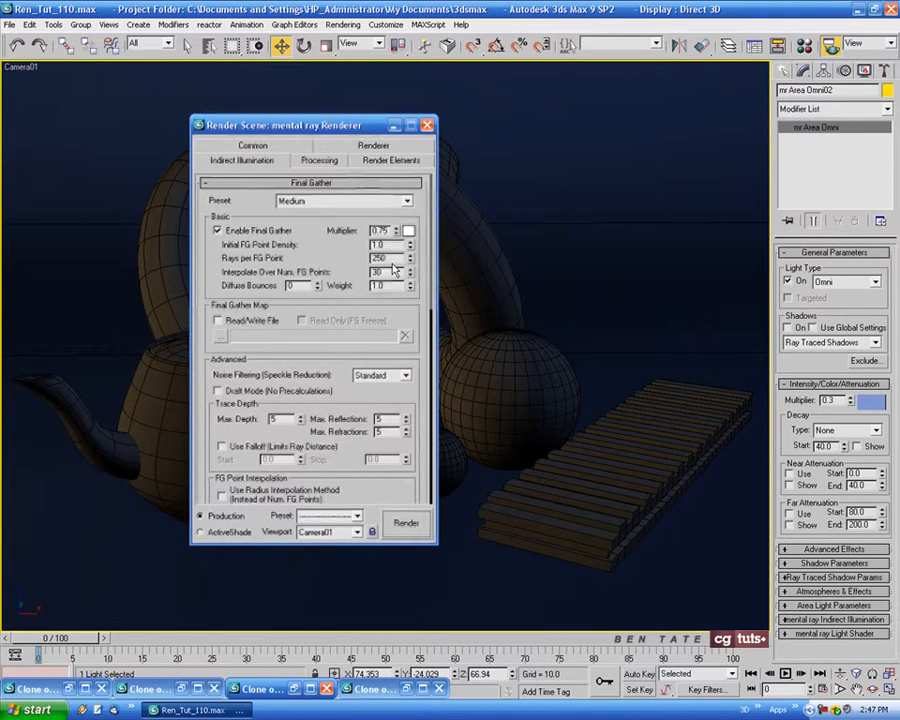
left_click_drag(389, 231, 374, 231)
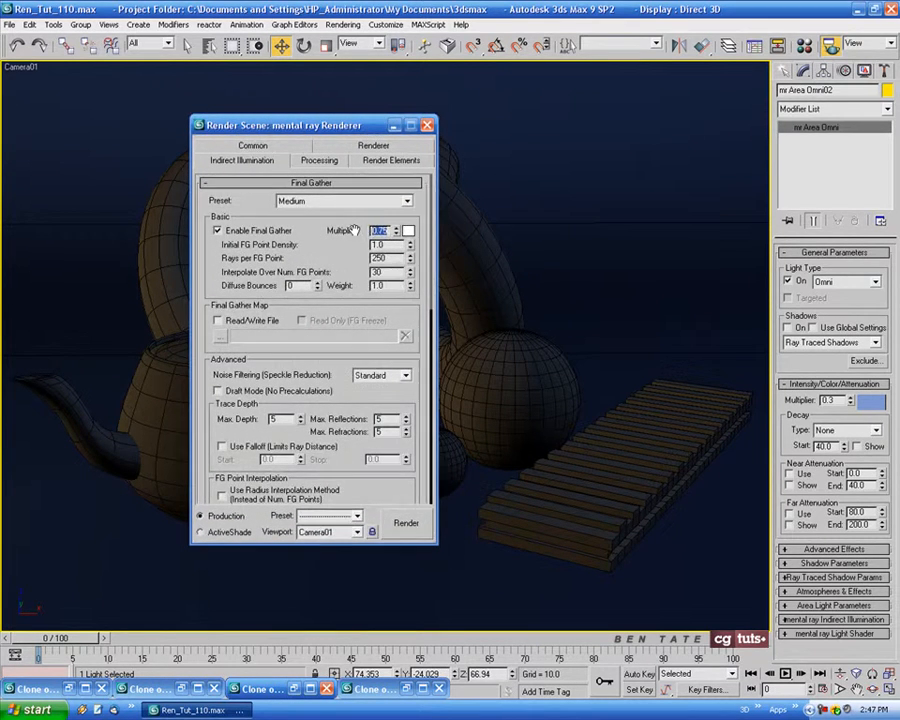
type("1")
left_click_drag(385, 245, 361, 244)
left_click_drag(392, 258, 347, 260)
type("5")
key("Return")
left_click(425, 264)
Change the sampling filter type to Mitchell and render the camera view with the refined Final Gather settings
left_click(373, 145)
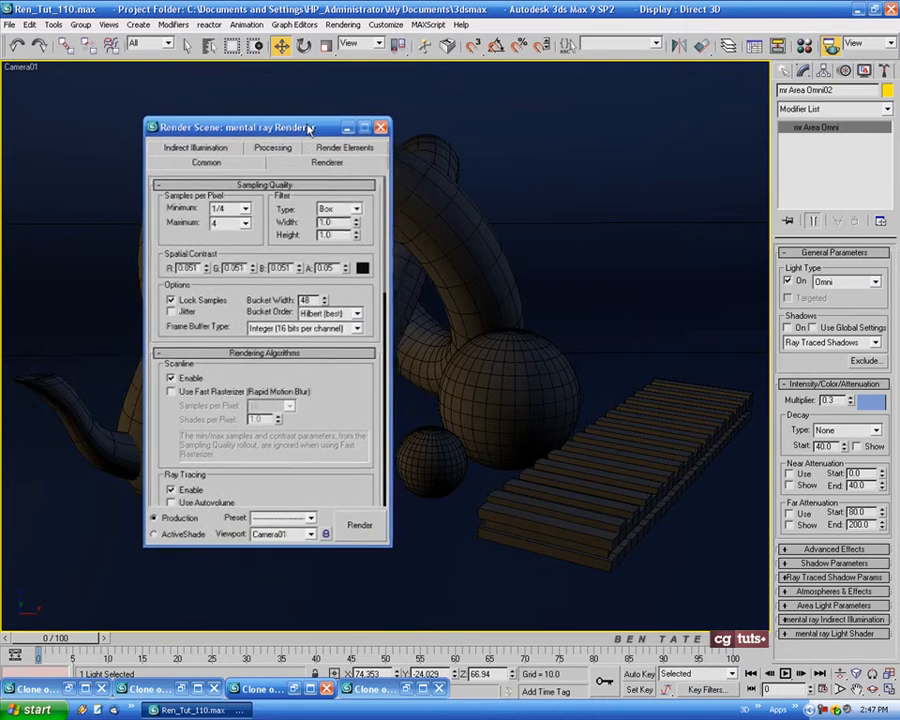
left_click(354, 213)
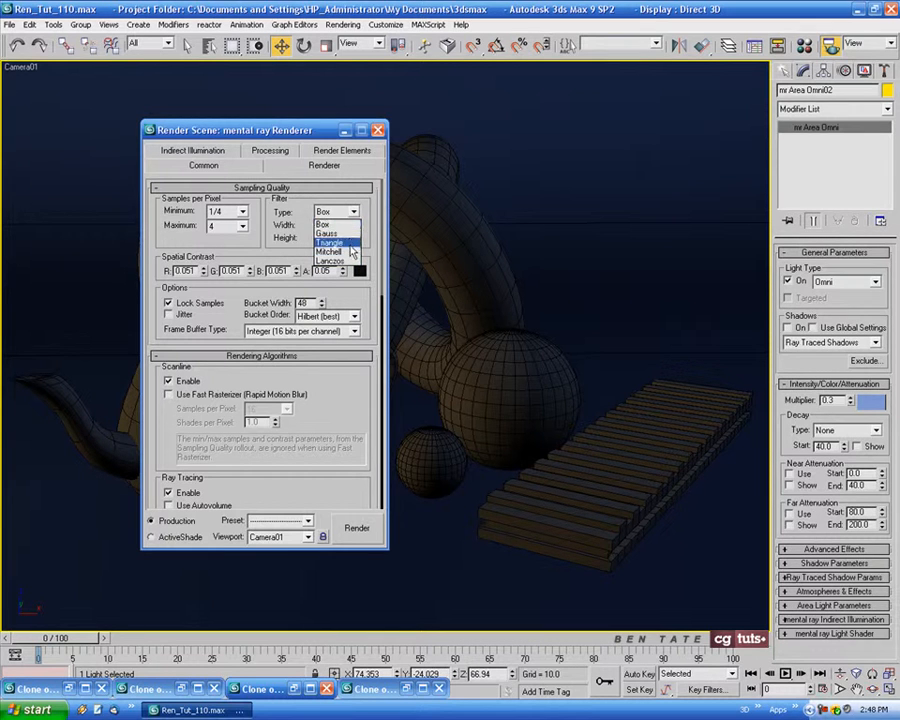
left_click(349, 251)
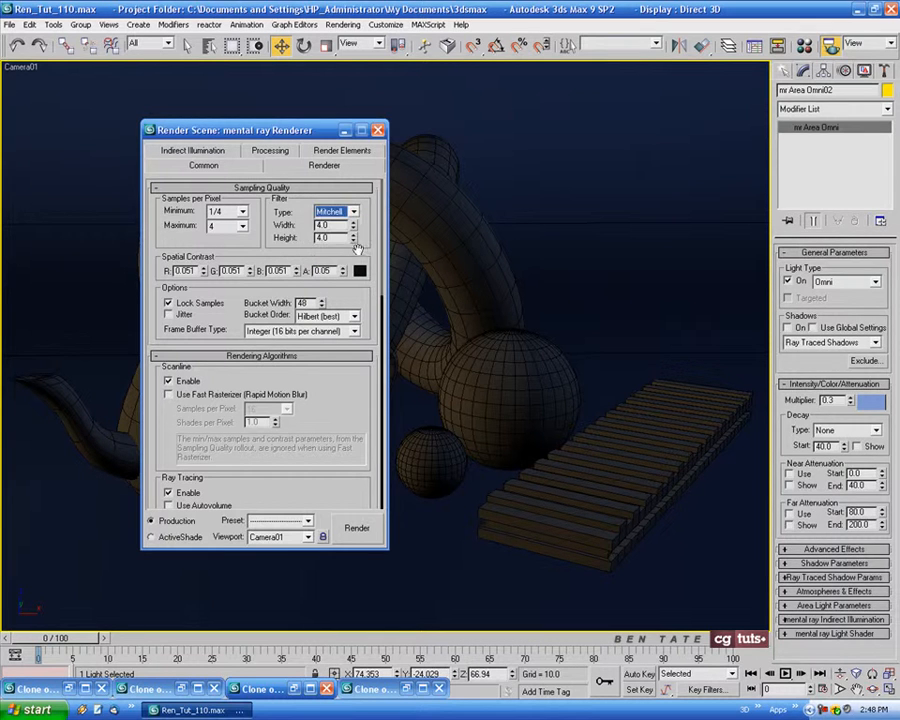
left_click(205, 150)
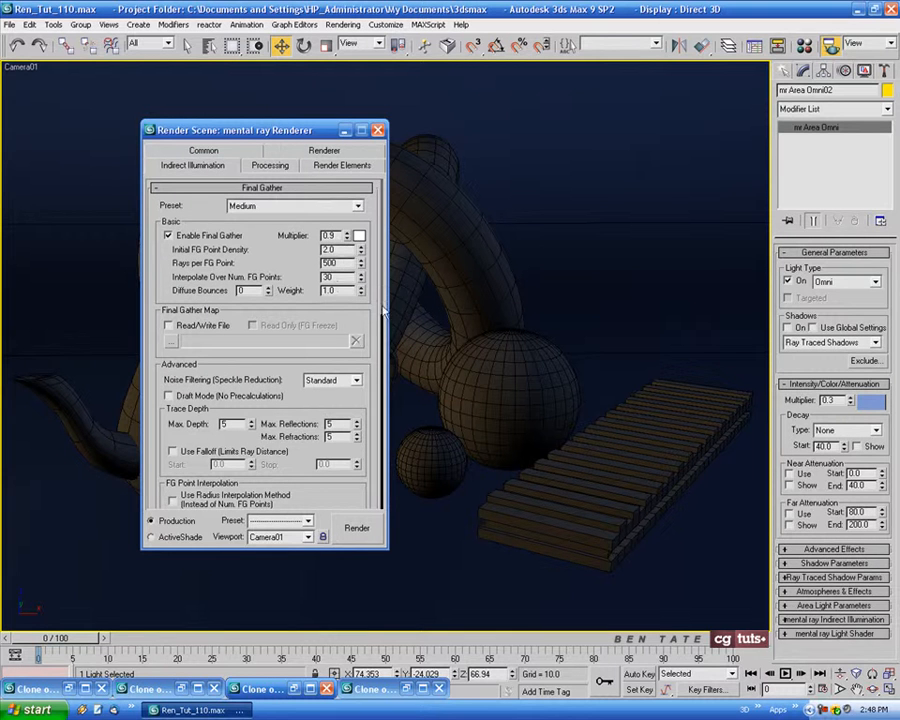
left_click(358, 530)
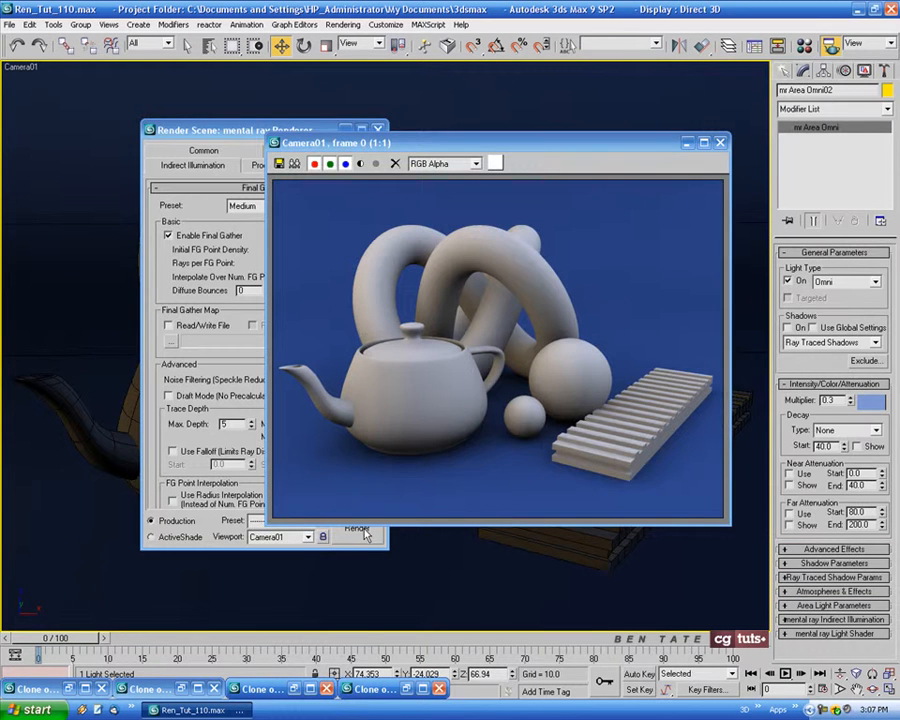
Compare the refined Mitchell-filtered render with the last cloned render, examining the objects' shading, shadows and backdrop
left_click_drag(509, 145, 583, 140)
left_click(410, 689)
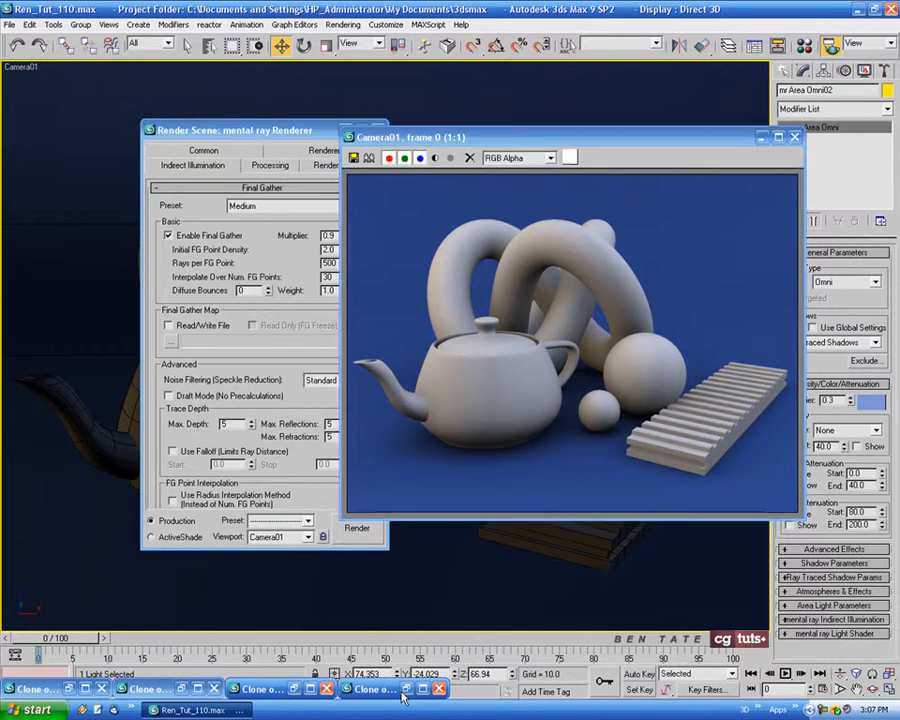
left_click_drag(576, 181, 368, 138)
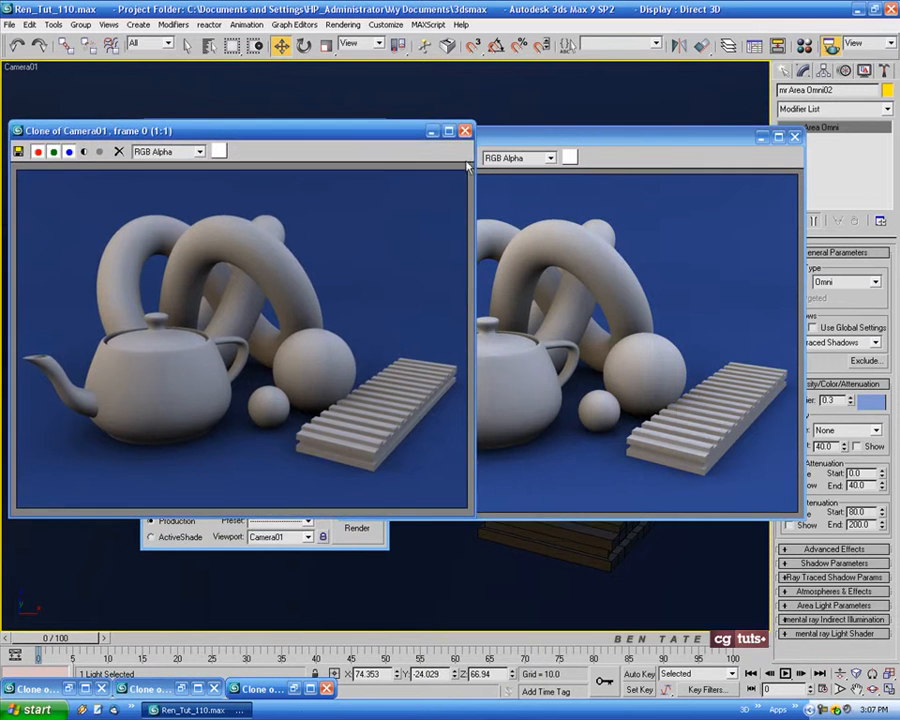
left_click_drag(565, 139, 627, 130)
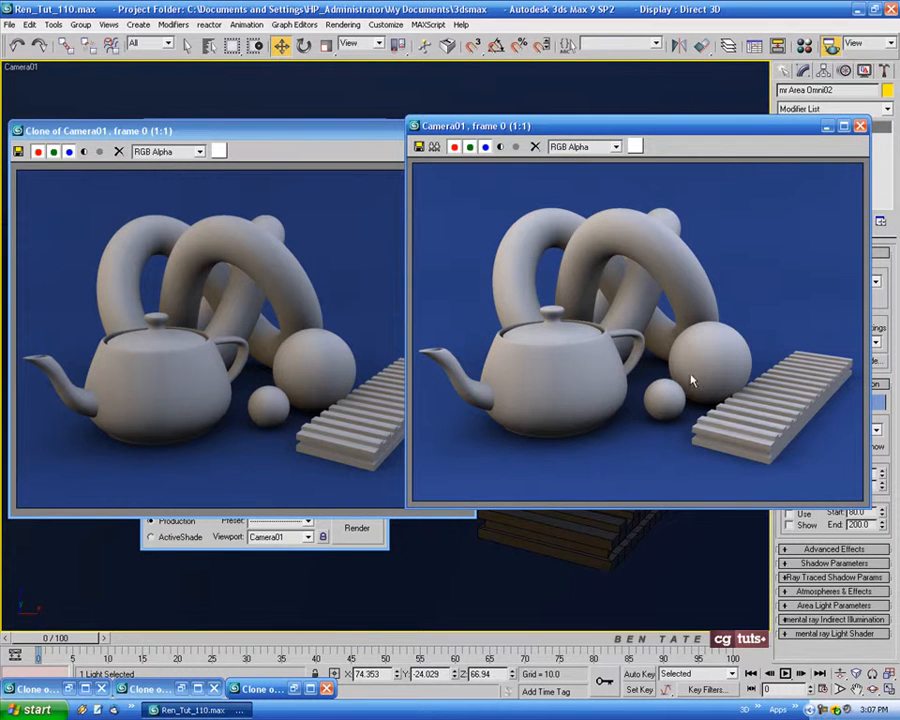
left_click_drag(695, 134, 495, 133)
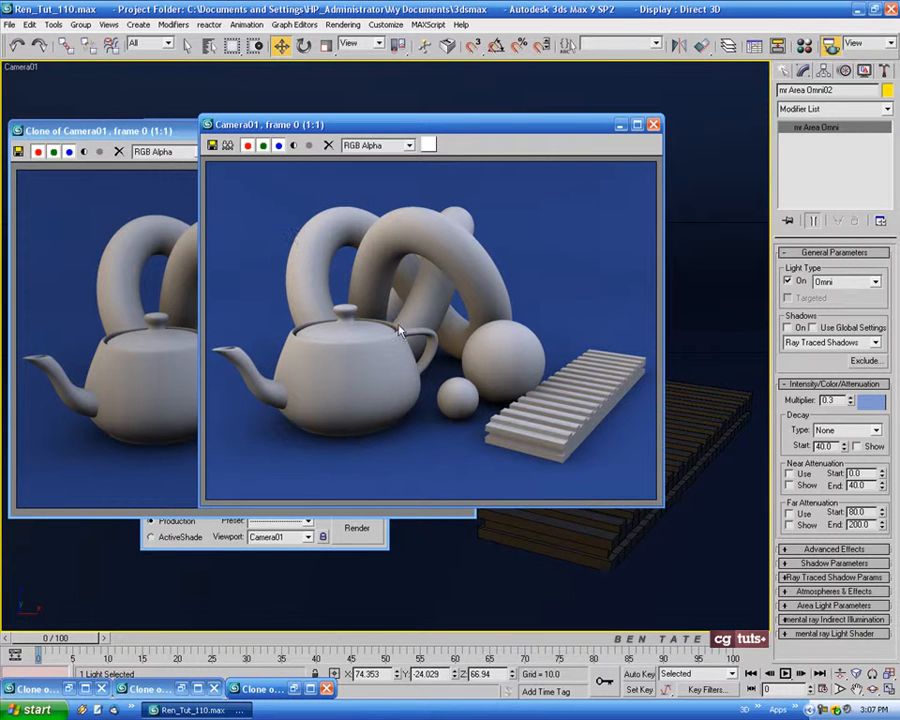
mouse_move(512, 145)
left_mouse_down()
mouse_move(490, 140)
mouse_move(602, 146)
left_mouse_up()
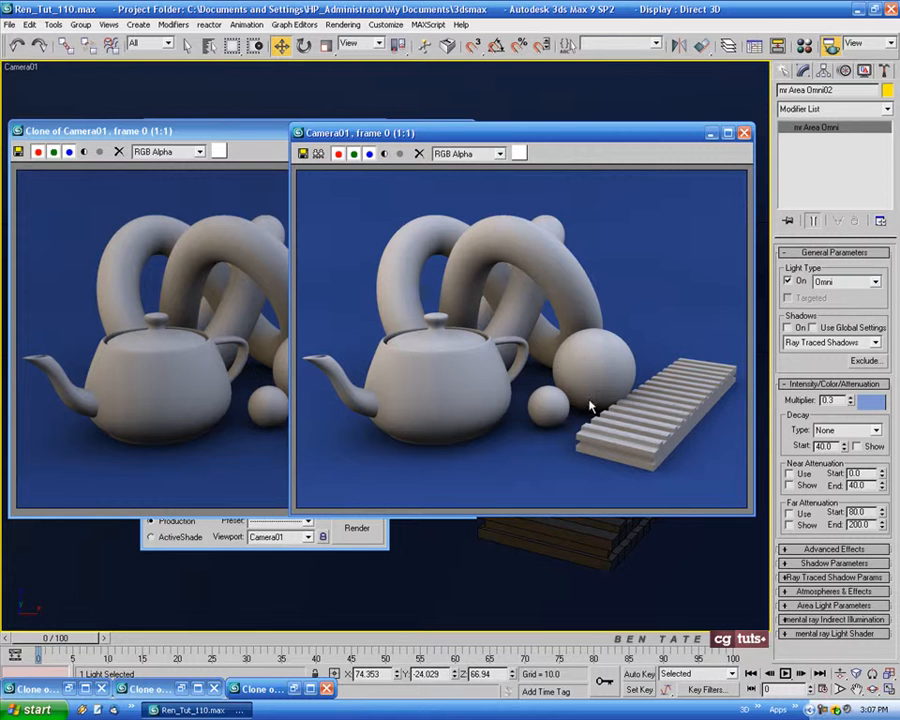
left_click_drag(613, 137, 520, 135)
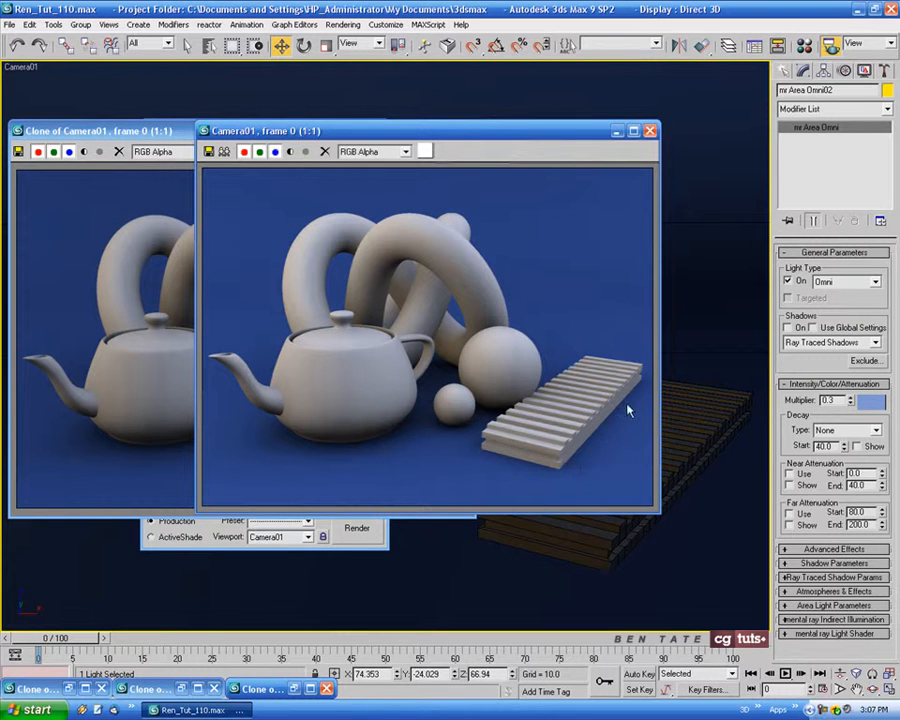
left_click_drag(556, 137, 521, 136)
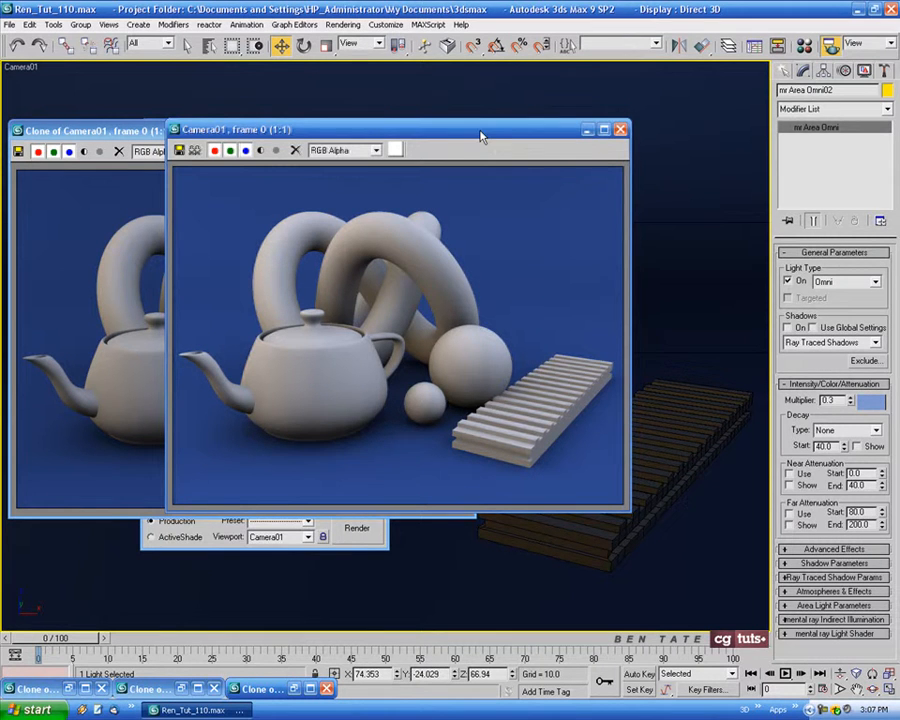
left_click_drag(484, 133, 472, 137)
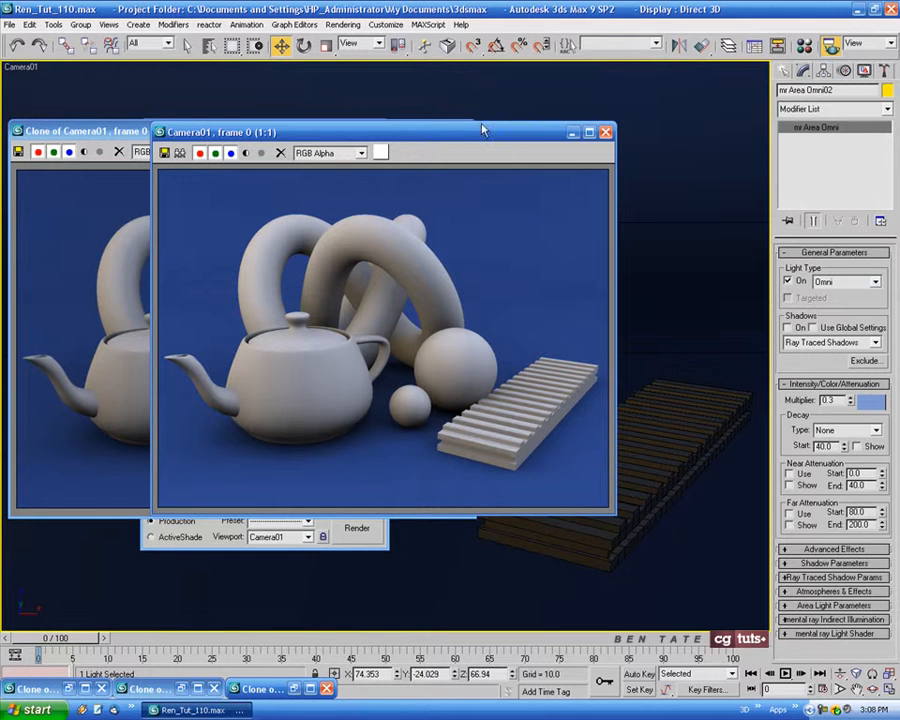
left_click_drag(474, 135, 463, 138)
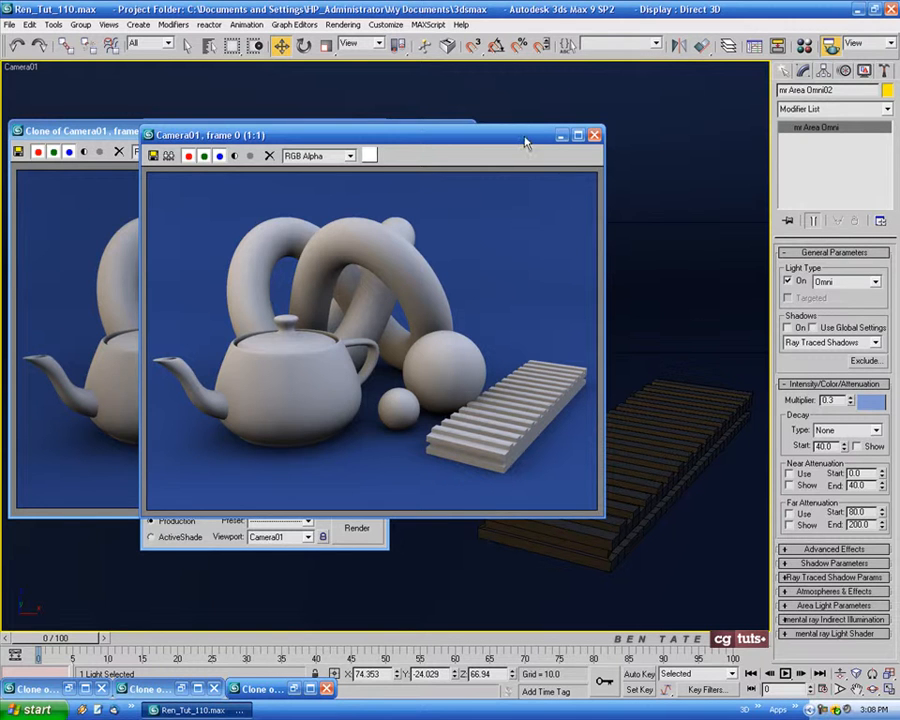
Move the current camera render clear of the open cloned render and close that clone
left_click_drag(525, 141, 510, 139)
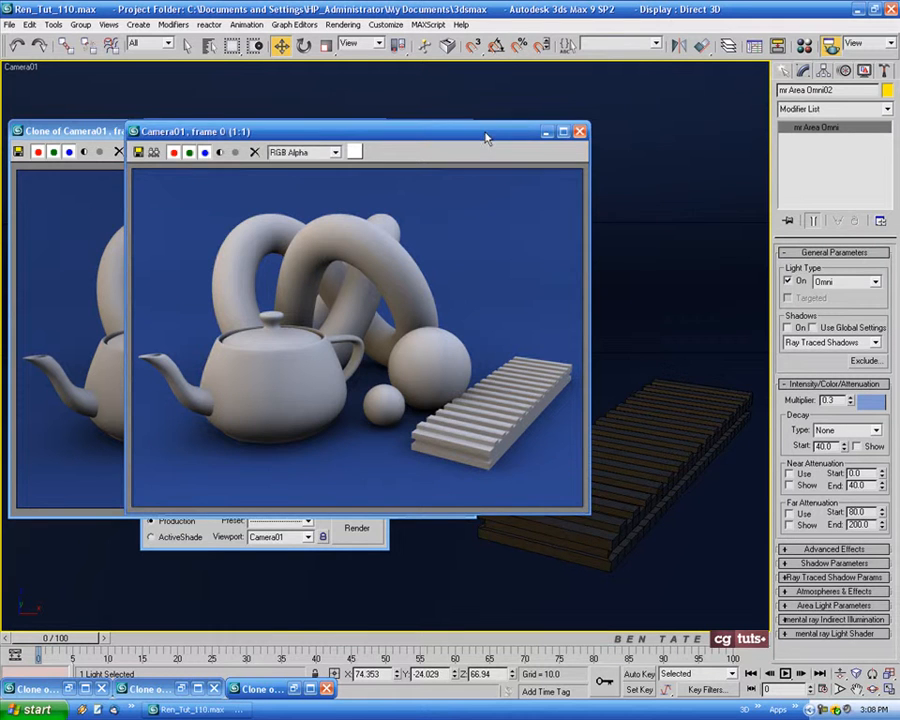
left_click_drag(488, 137, 663, 141)
left_click(440, 148)
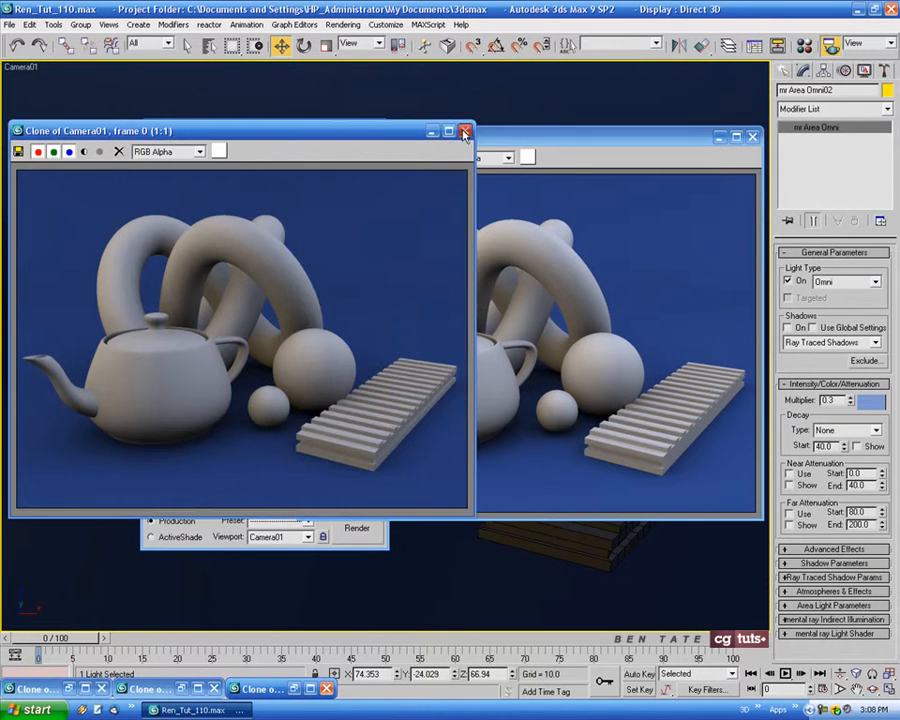
left_click(465, 132)
Restore each remaining minimised render clone for a brief comparison and close them all, keeping only the current render
left_click(295, 688)
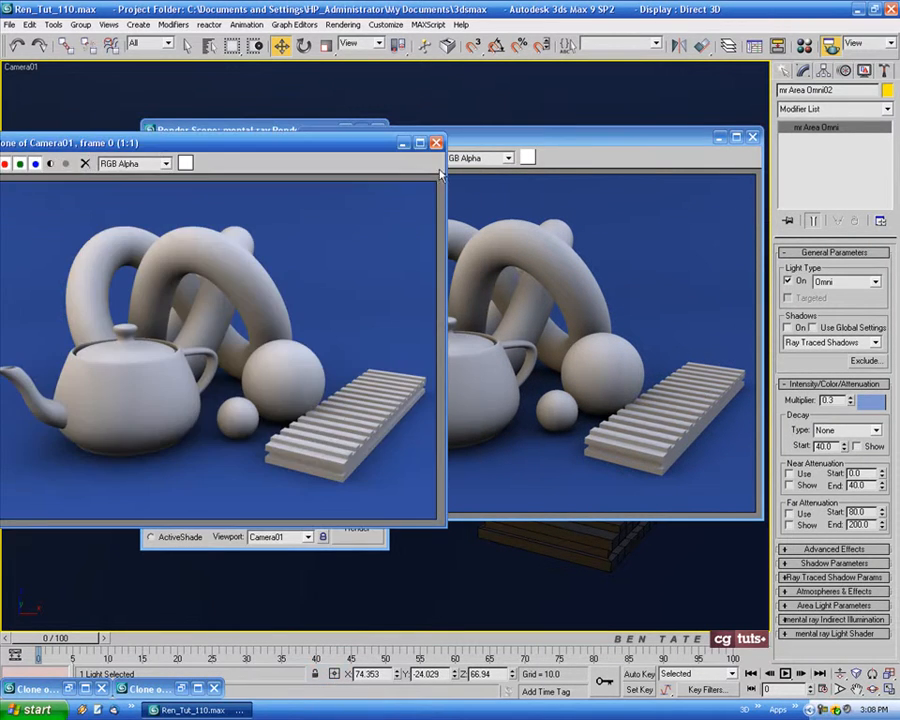
left_click(309, 687)
left_click(181, 690)
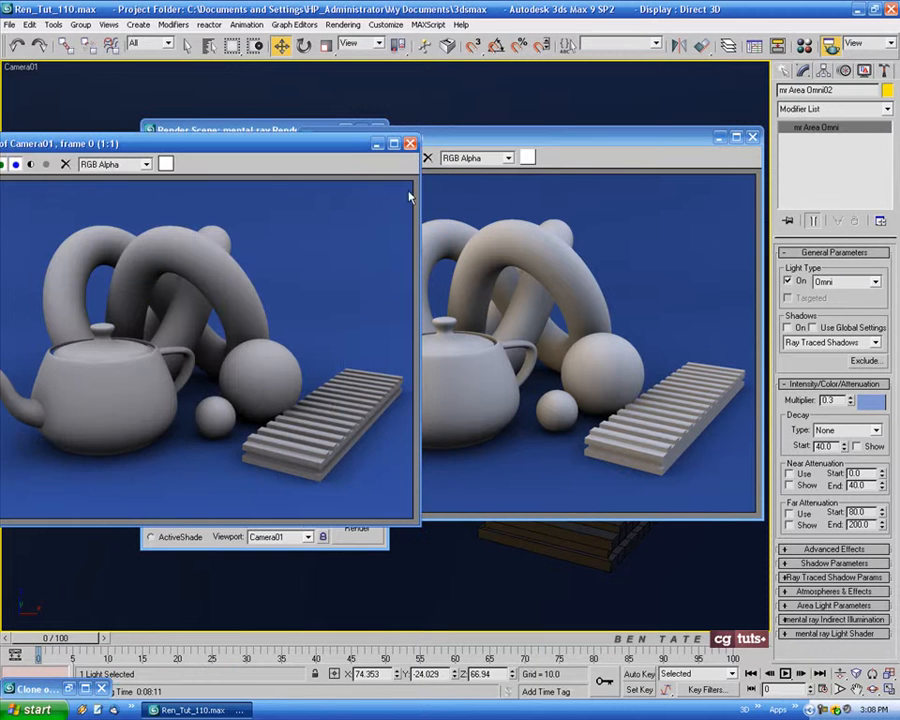
left_click_drag(336, 146, 372, 137)
left_click(438, 134)
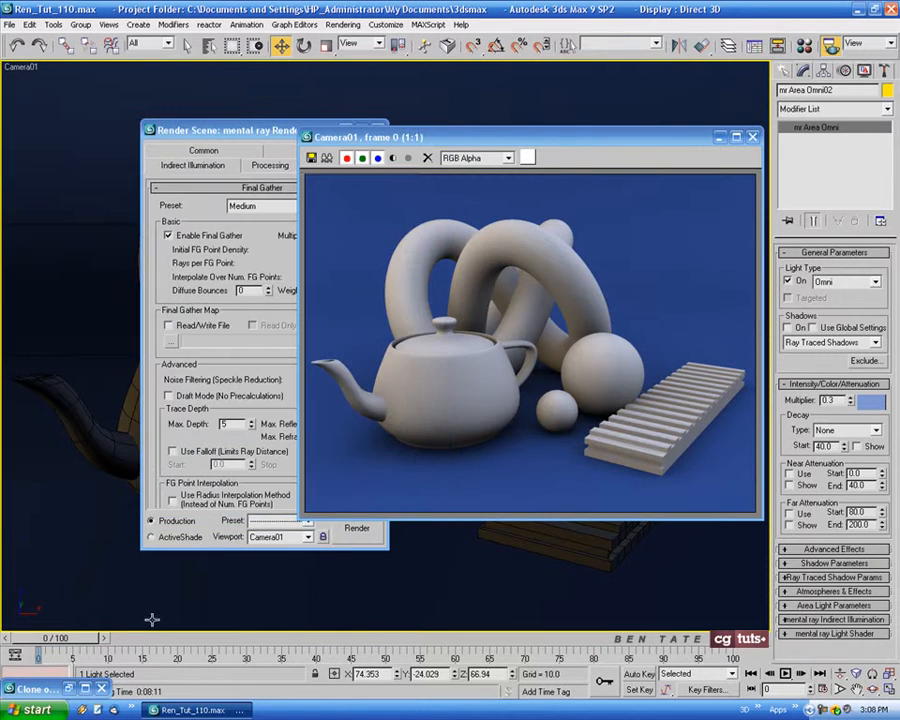
left_click(35, 689)
left_click(467, 144)
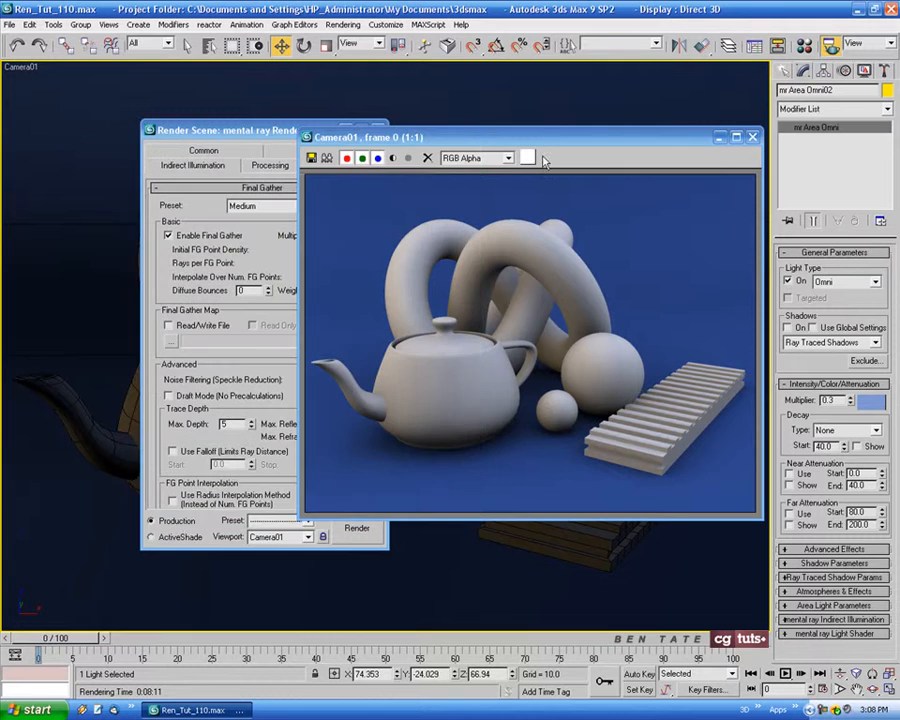
Arrange the render settings dialog and the current camera render side by side so the Final Gather settings are uncovered
mouse_move(470, 152)
left_mouse_down()
mouse_move(619, 141)
mouse_move(563, 138)
left_mouse_up()
left_click_drag(310, 135, 250, 131)
left_click_drag(584, 143, 544, 142)
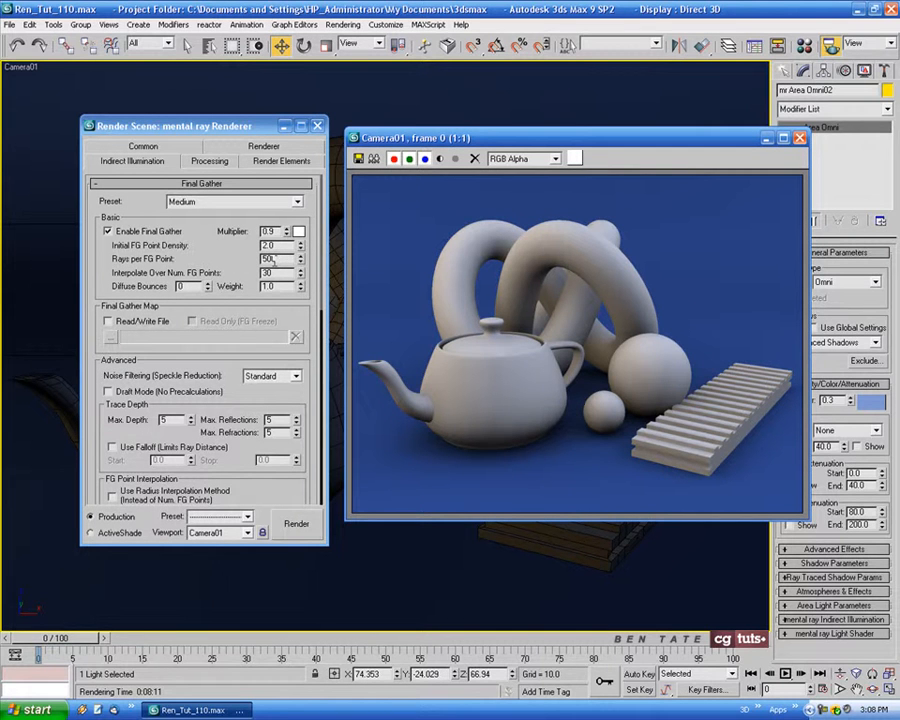
Set the Final Gather preset to Very High and shift the settings dialog and render window aside
left_click(297, 202)
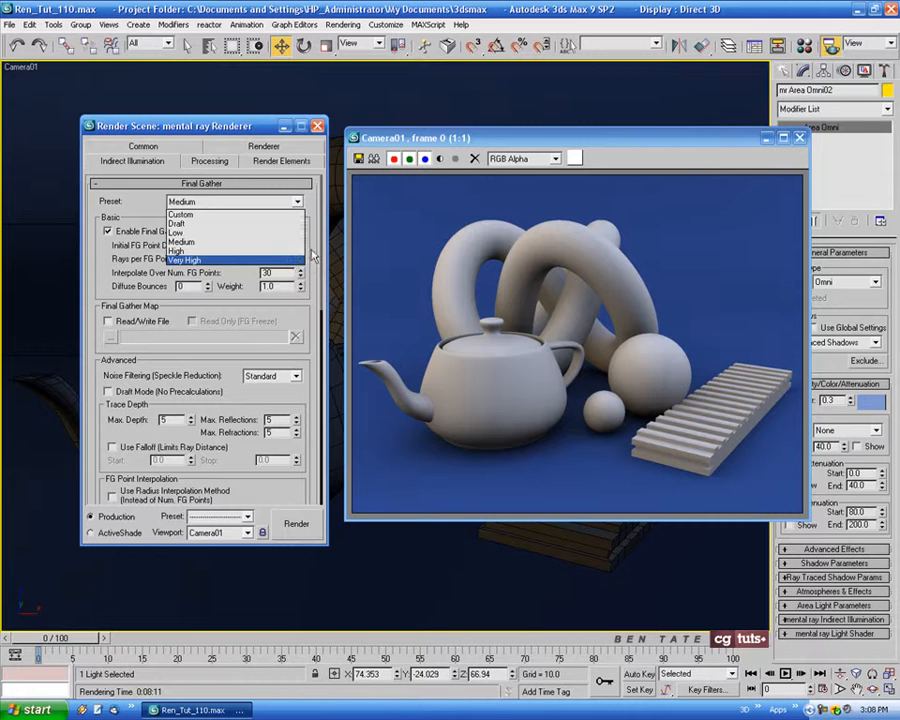
left_click(316, 250)
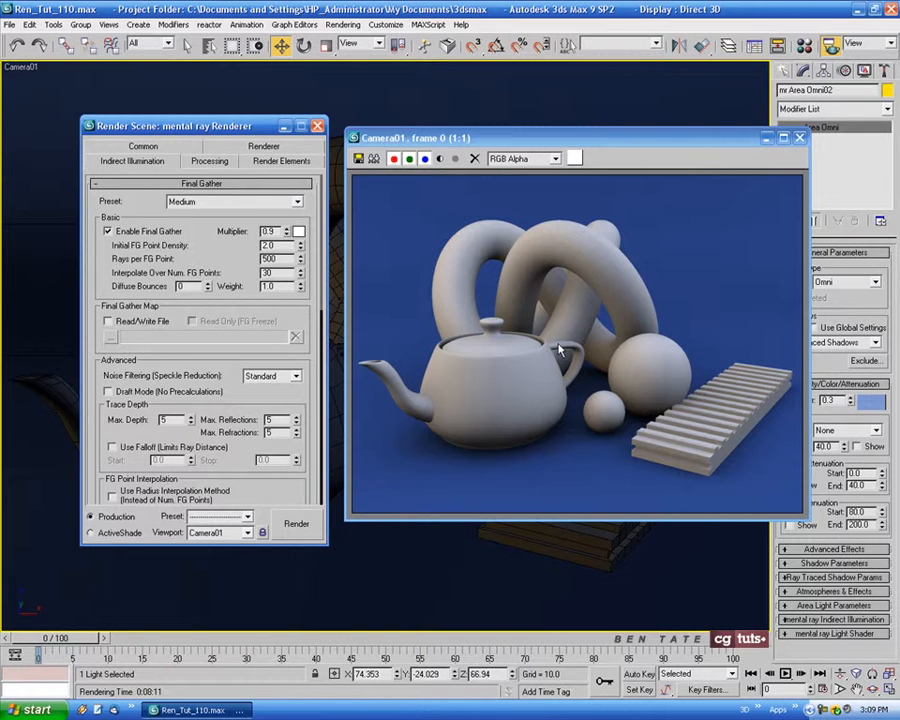
left_click(295, 201)
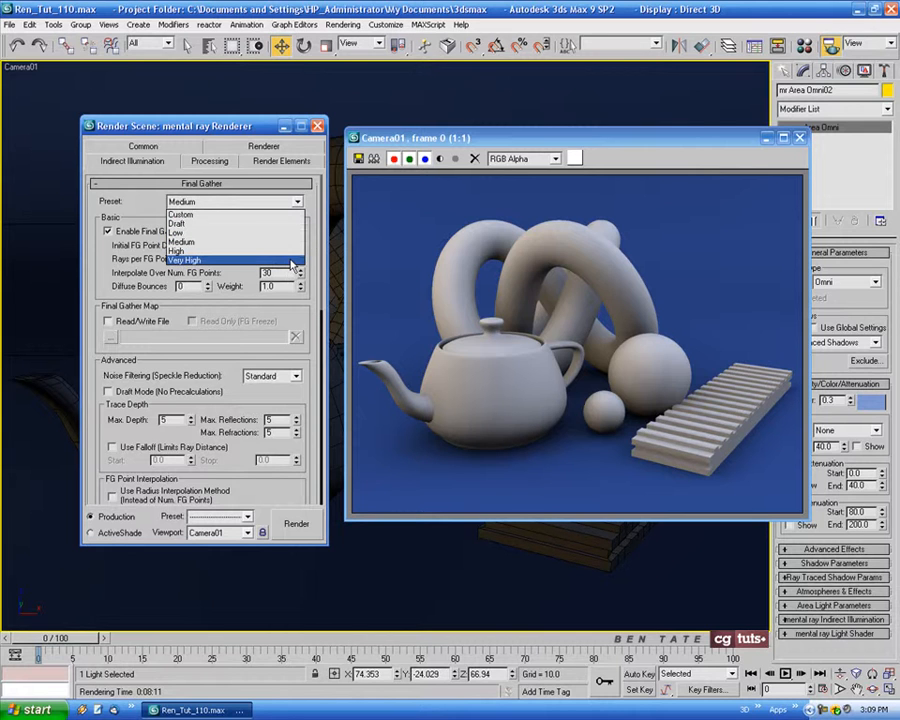
left_click(291, 262)
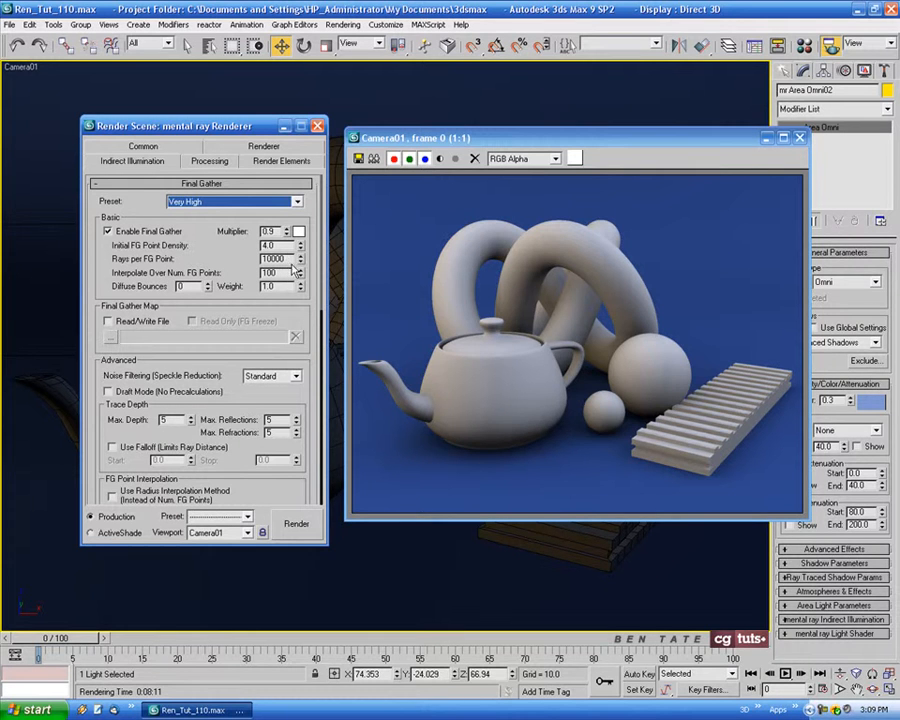
left_click_drag(273, 129, 247, 129)
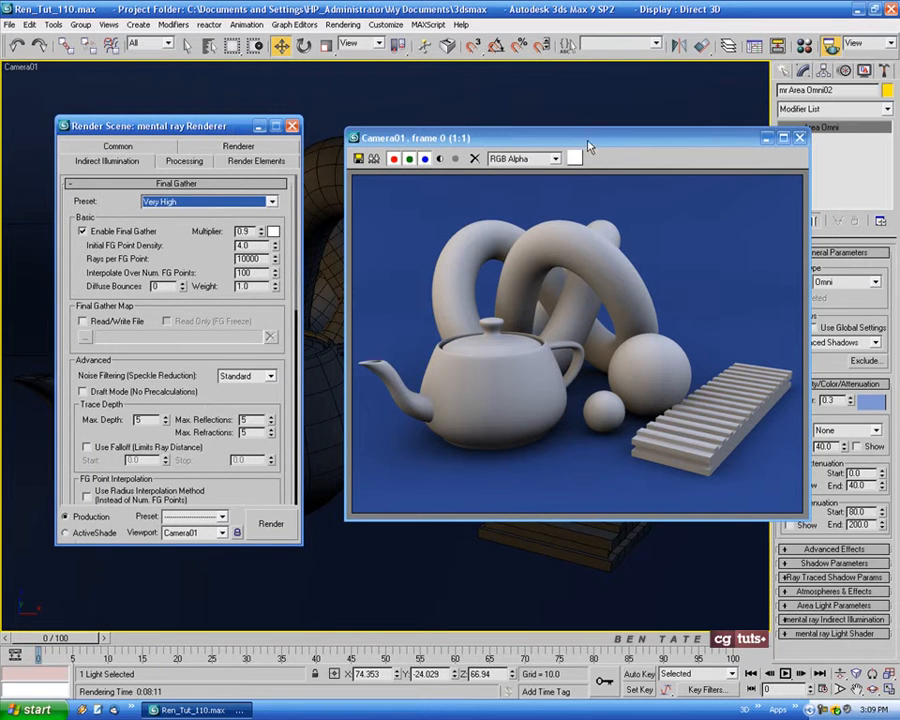
left_click_drag(414, 137, 327, 136)
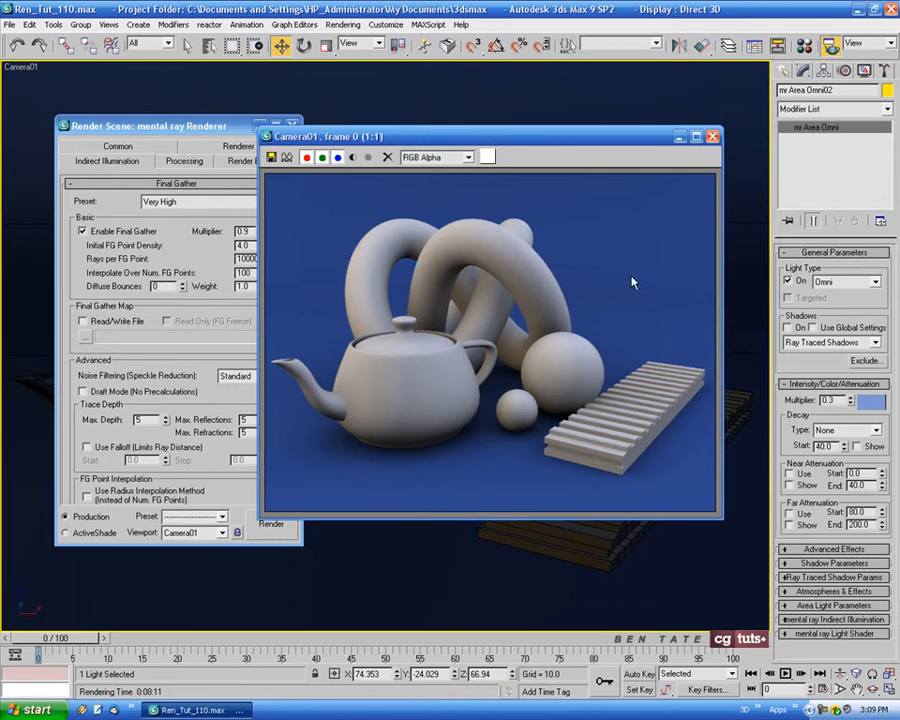